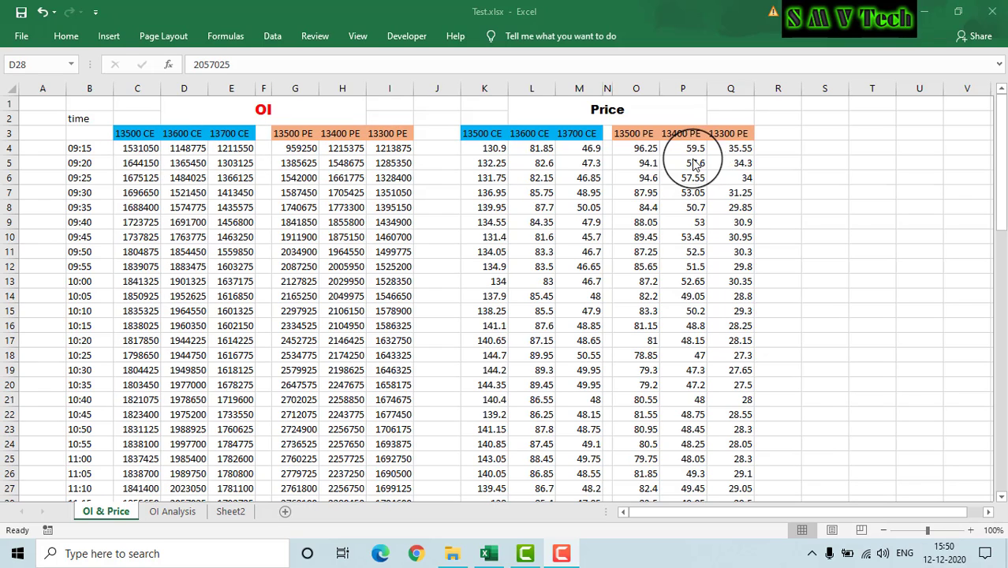
- Copy the OI and Price header block C1:Q3 from the OI & Price sheet and paste it into Sheet2 starting at C2
left_click(293, 240)
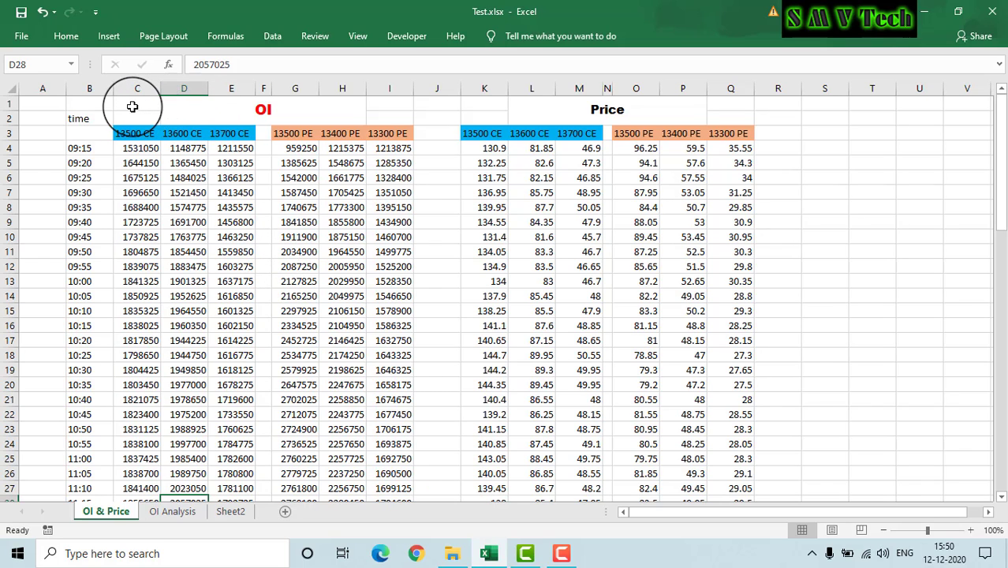
mouse_move(135, 105)
left_mouse_down()
mouse_move(631, 140)
mouse_move(725, 124)
left_mouse_up()
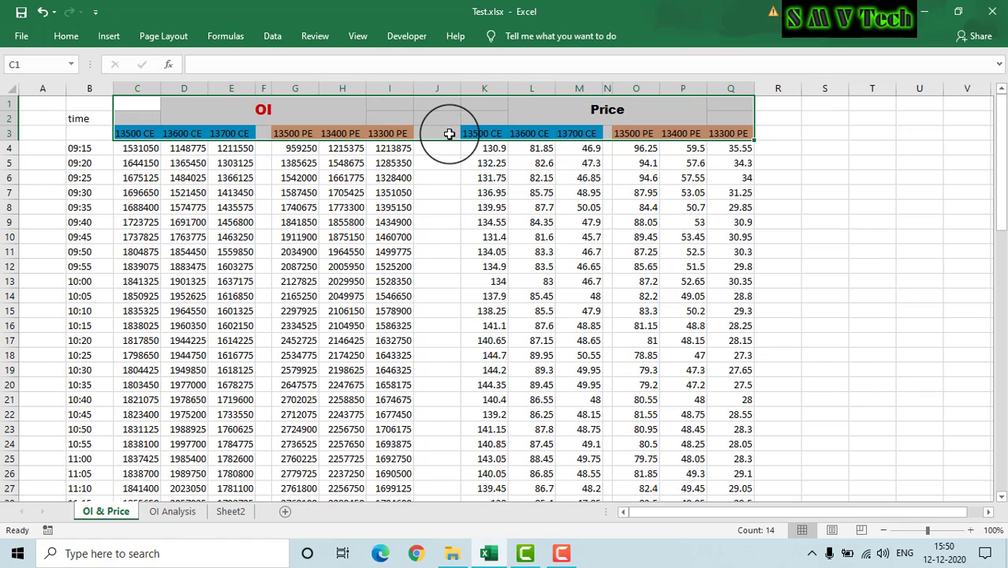
key("ctrl+c")
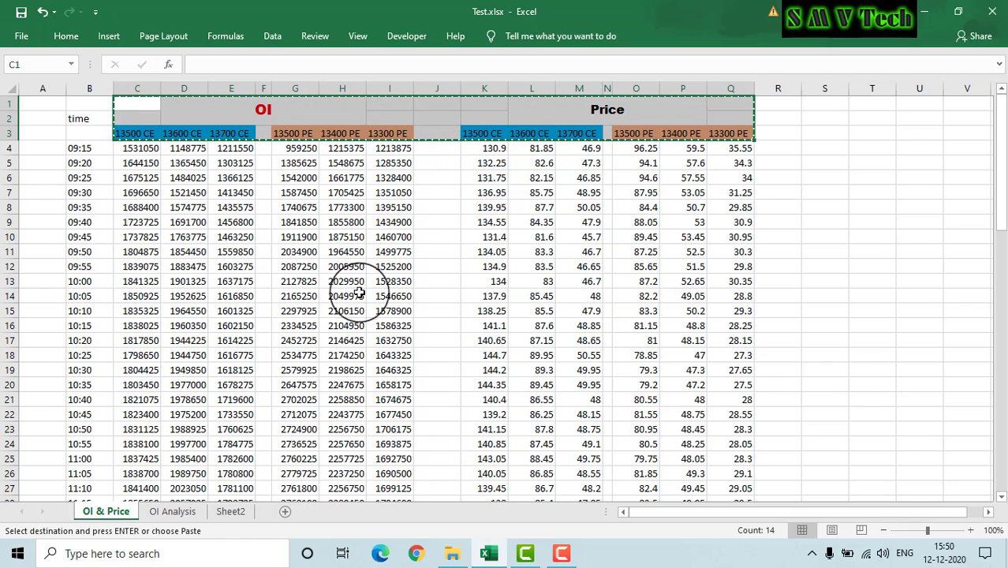
left_click(231, 511)
right_click(136, 116)
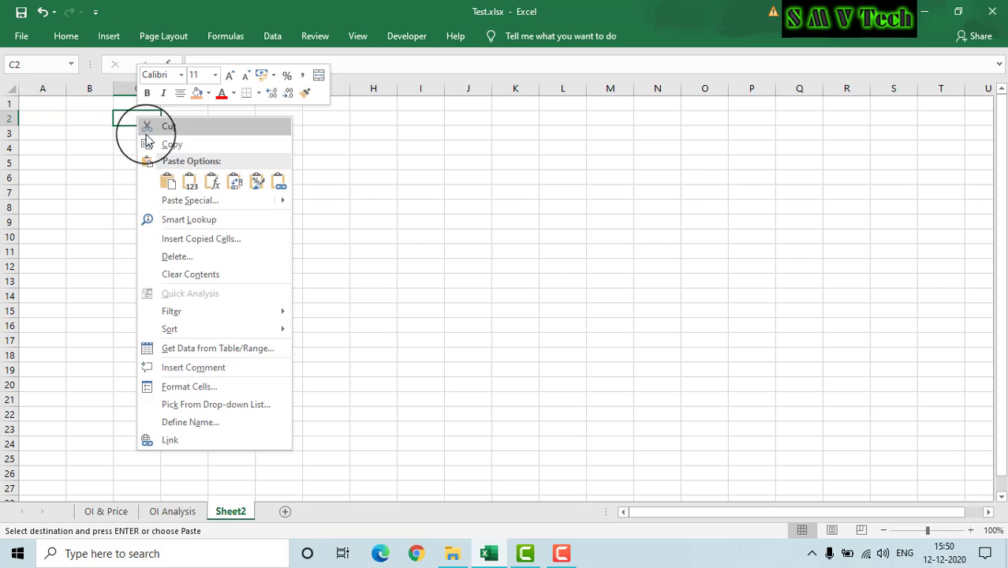
left_click(169, 183)
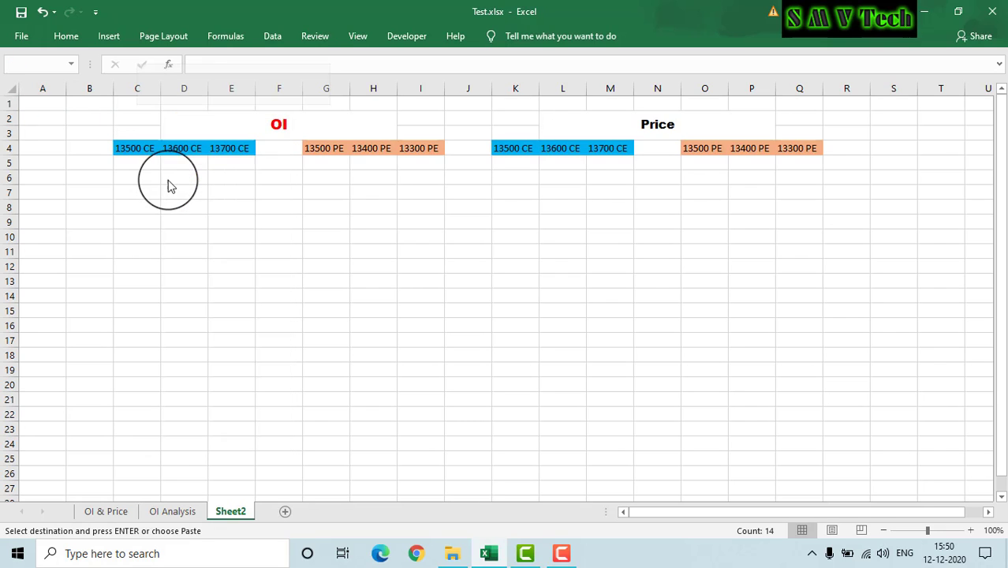
left_click(187, 186)
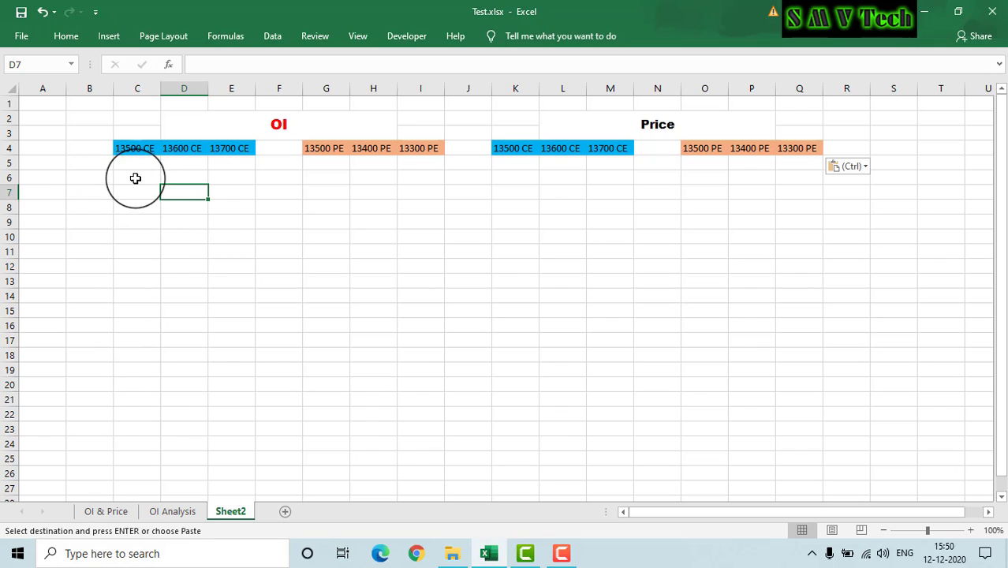
- Copy the times 09:15 to 15:25 from column B of OI & Price and paste them as values into Sheet2 from B5
left_click(120, 522)
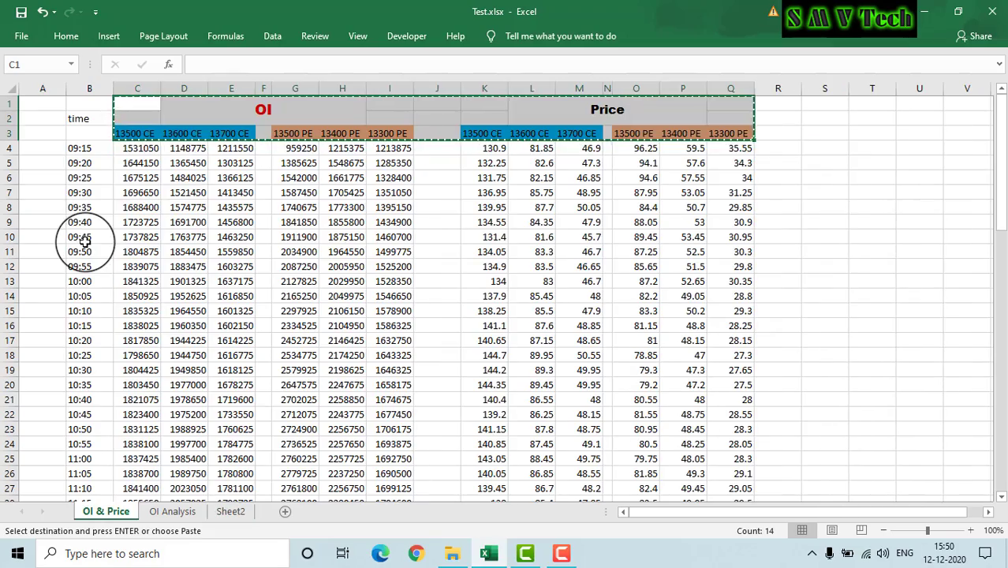
left_click_drag(79, 150, 109, 473)
key("ctrl+c")
left_click(231, 512)
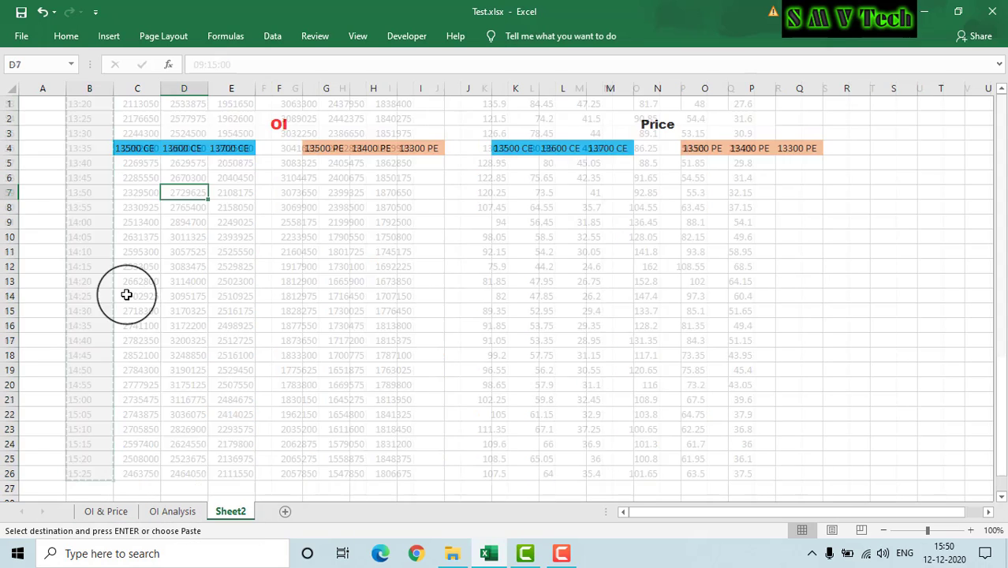
right_click(84, 174)
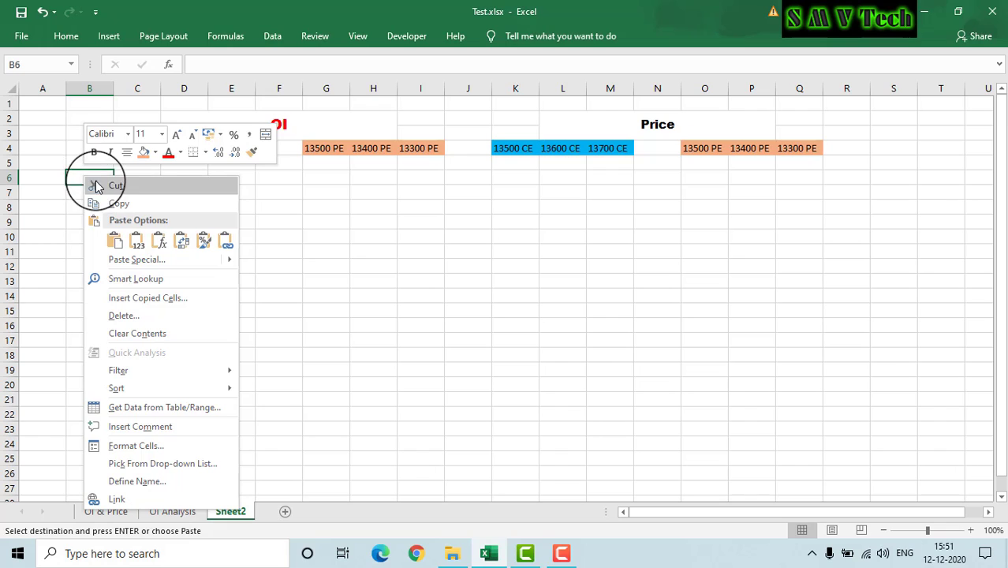
left_click(74, 160)
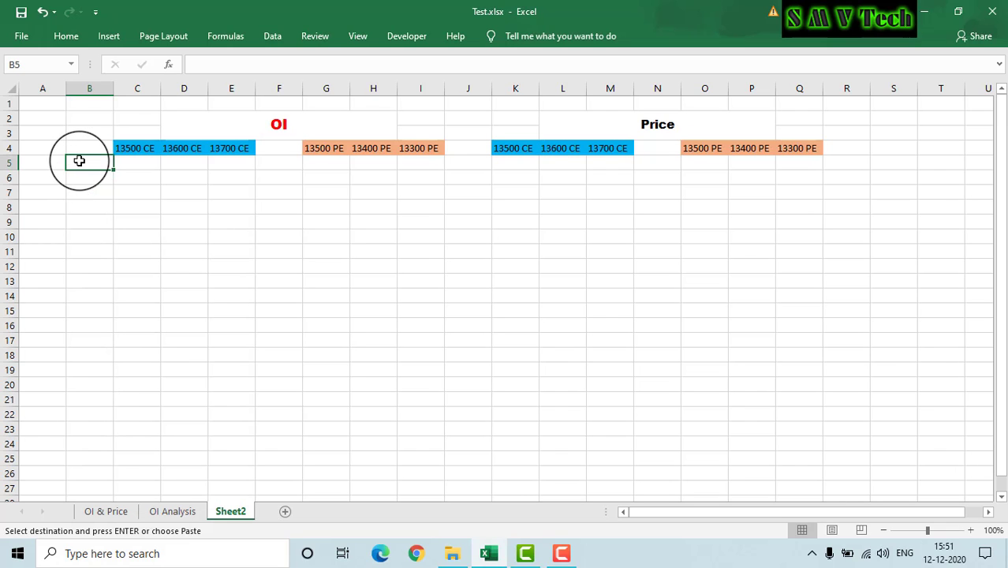
right_click(77, 160)
left_click(135, 224)
- Format the pasted column B values as Time with the 13:30 type, and enter the heading Time in B4
right_click(88, 166)
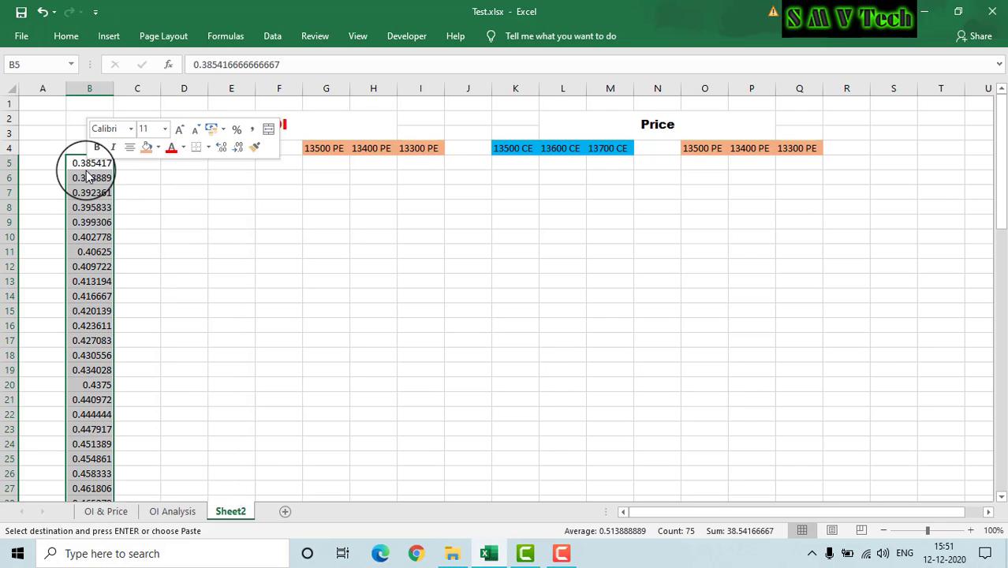
left_click(138, 441)
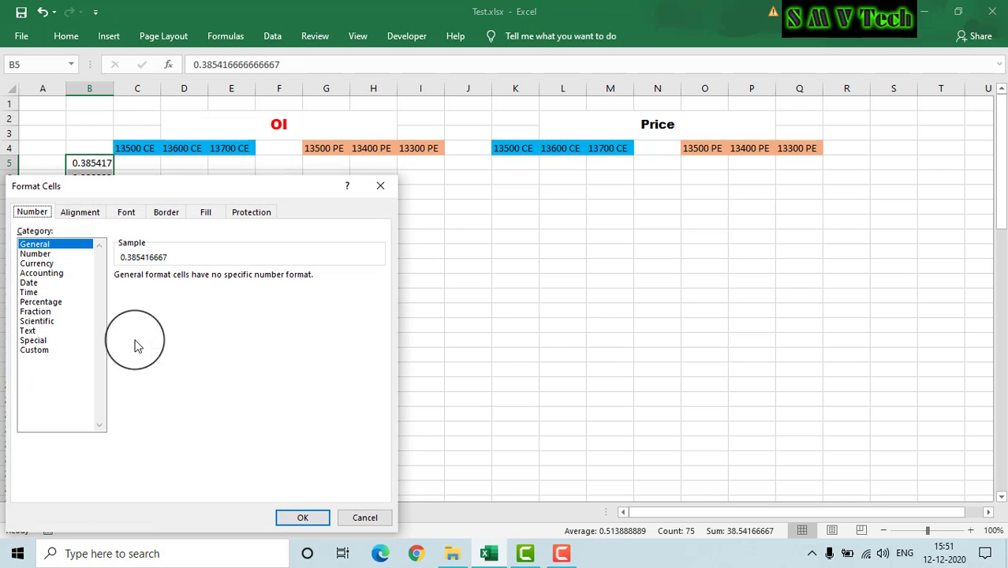
left_click(36, 292)
left_click(128, 336)
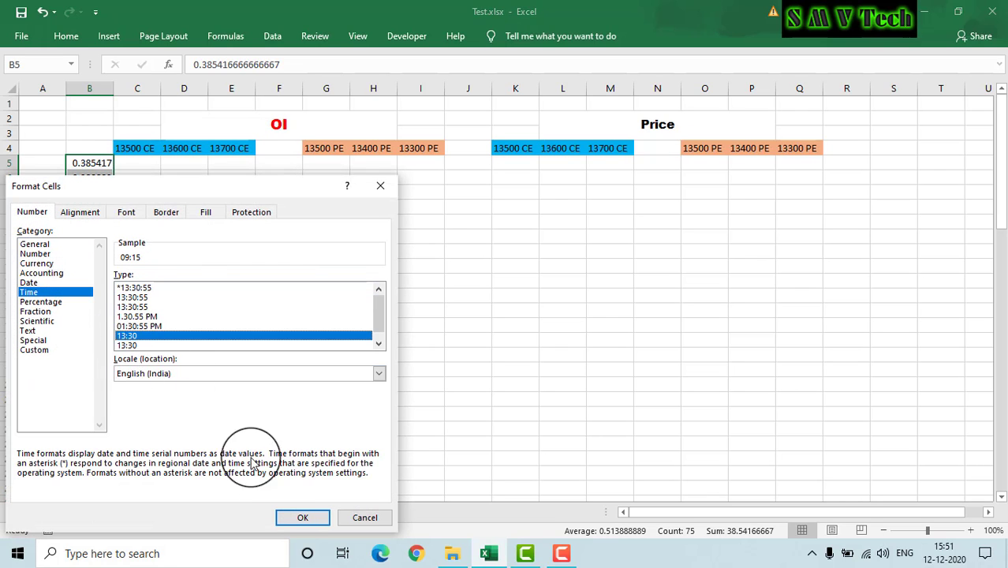
left_click(303, 517)
left_click(93, 147)
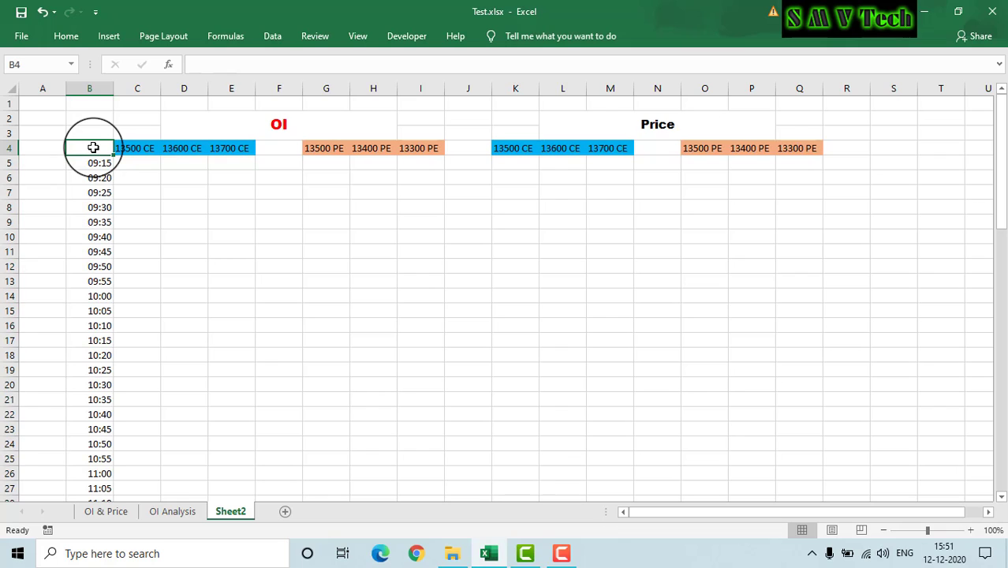
type("Time")
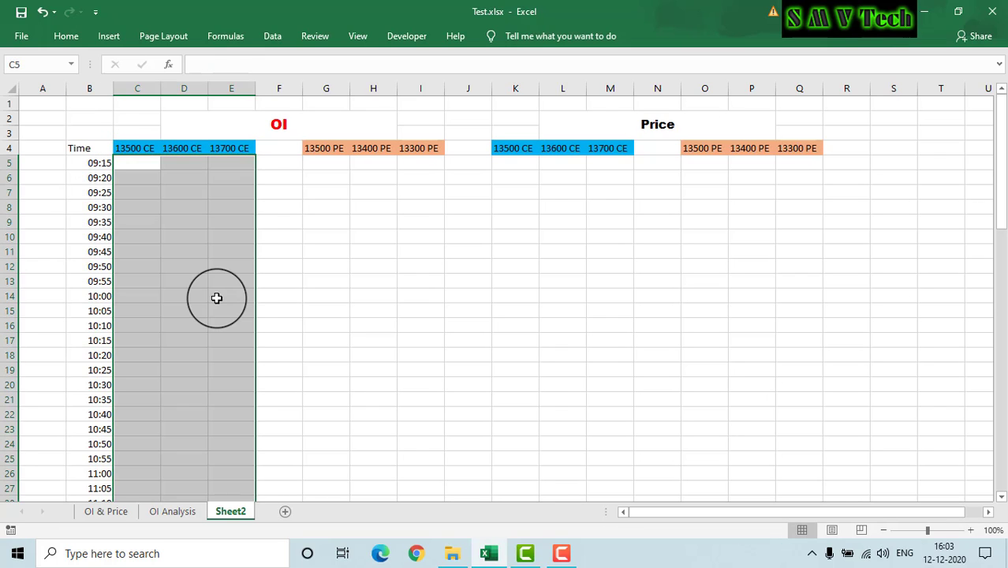
- Begin a formula in Sheet2 cell C5 with =IFERROR(IF(AND(
left_click(146, 165)
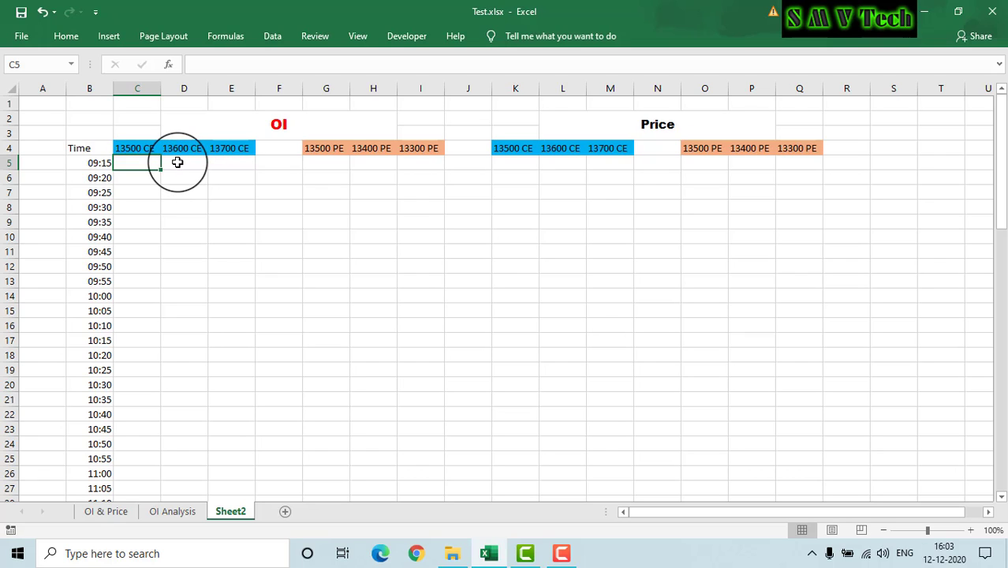
type("=")
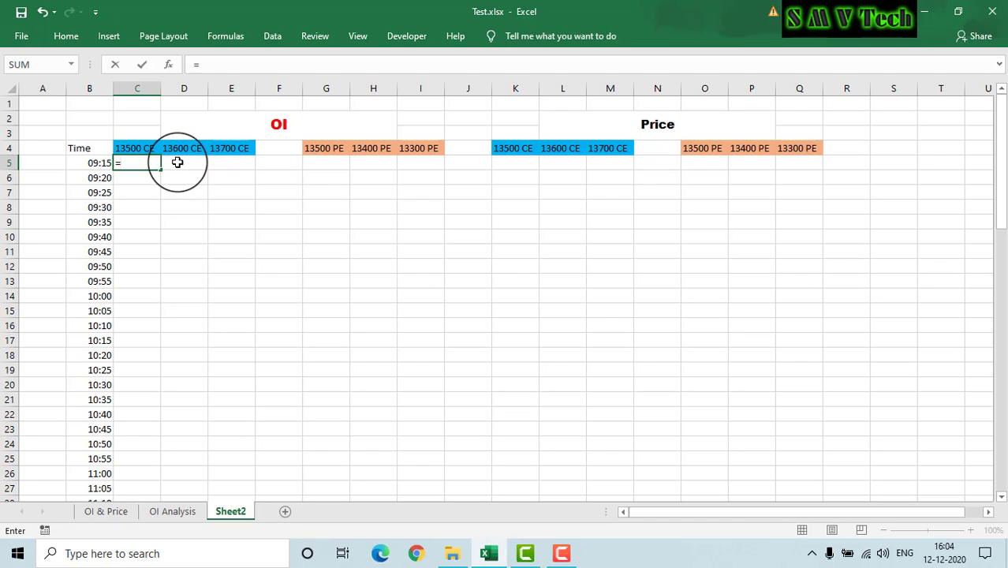
type("IFERRO")
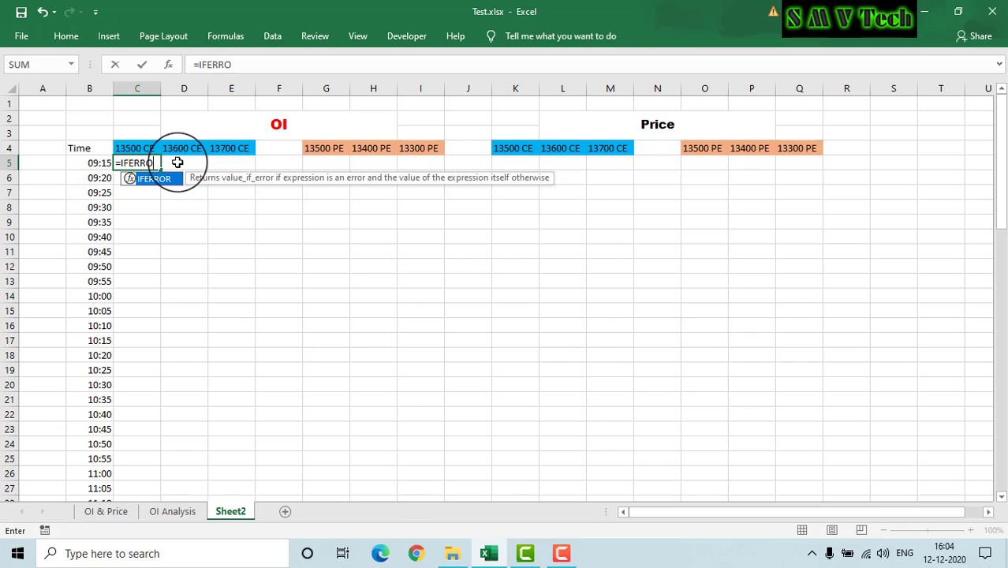
type("R(IF")
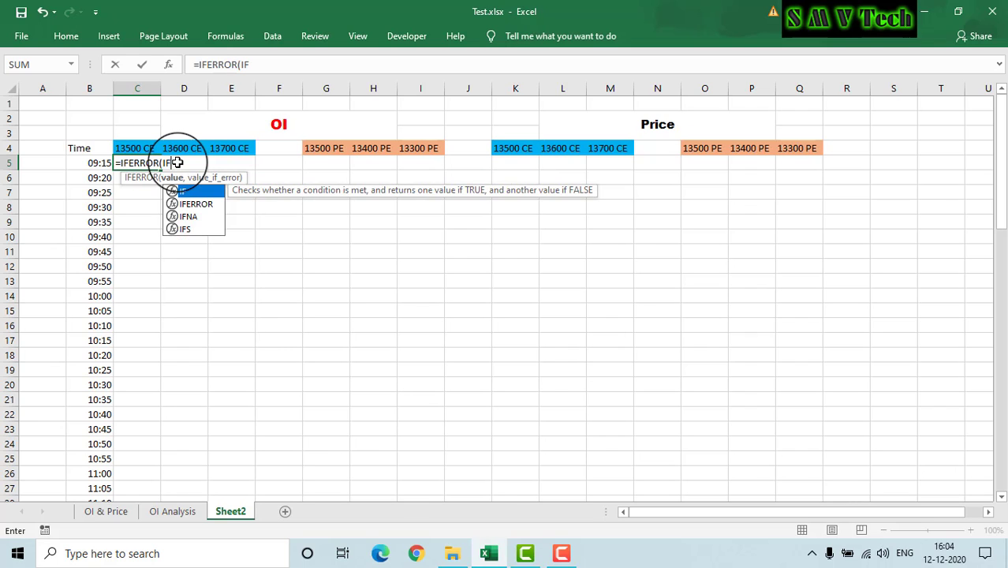
type("(AND(")
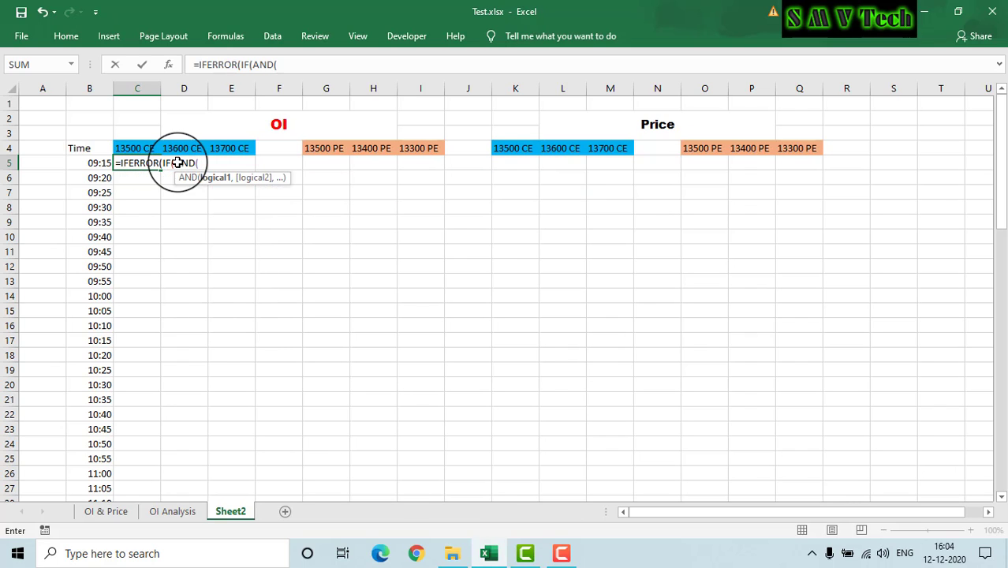
- Complete the AND condition so that C5 and C4 on the OI & Price sheet must both be greater than 0
left_click(112, 515)
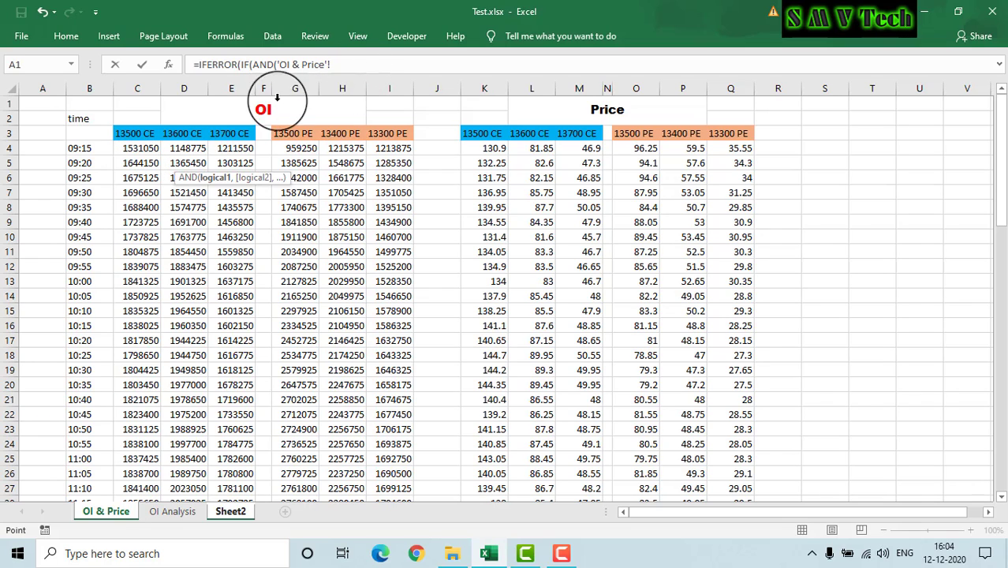
left_click(144, 162)
type("<")
type("0")
type(",")
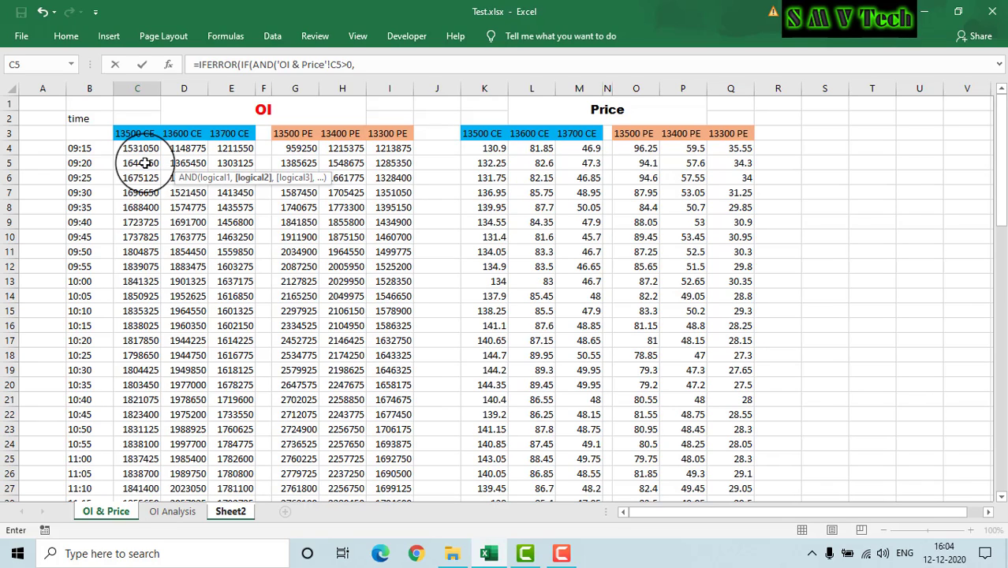
left_click(139, 149)
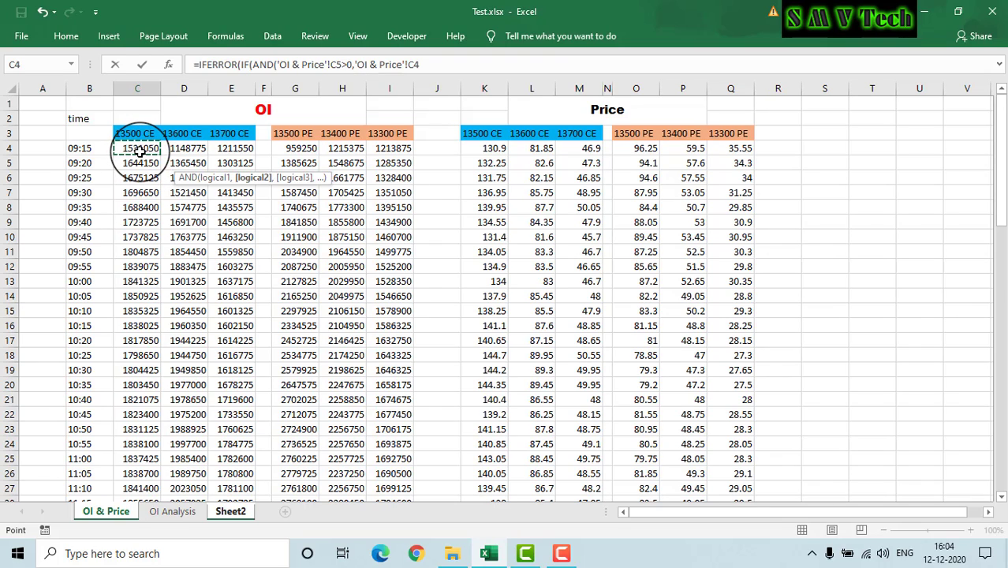
type(">0")
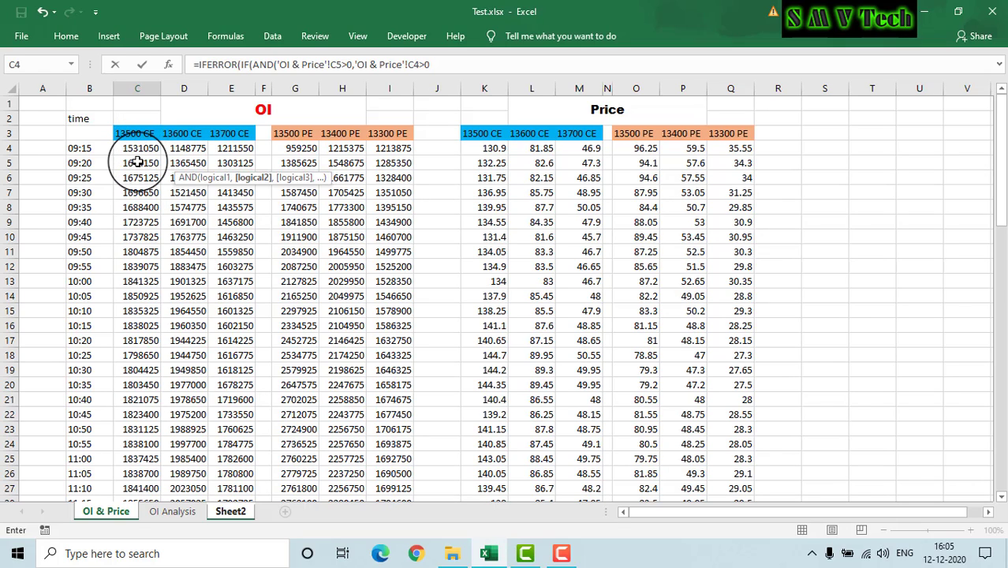
type(")")
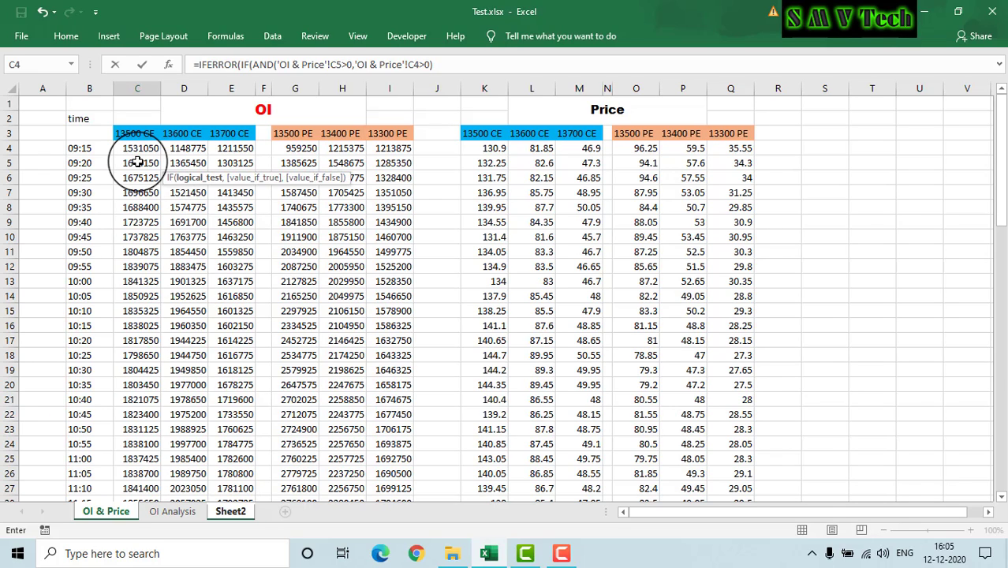
type(",")
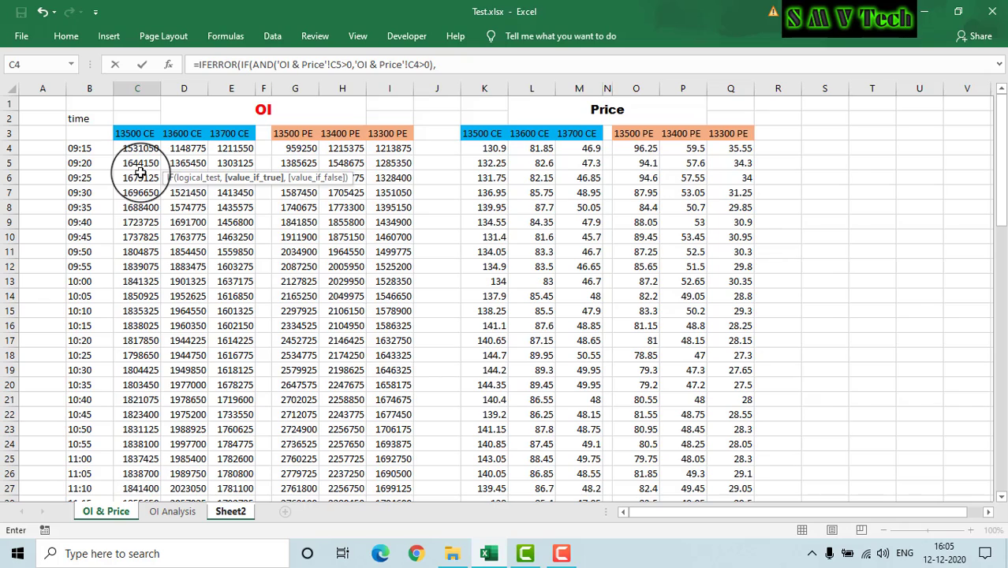
- Nest an IF as the true value that returns "I" when 'OI & Price'!C5-'OI & Price'!C4>0
type("IF(")
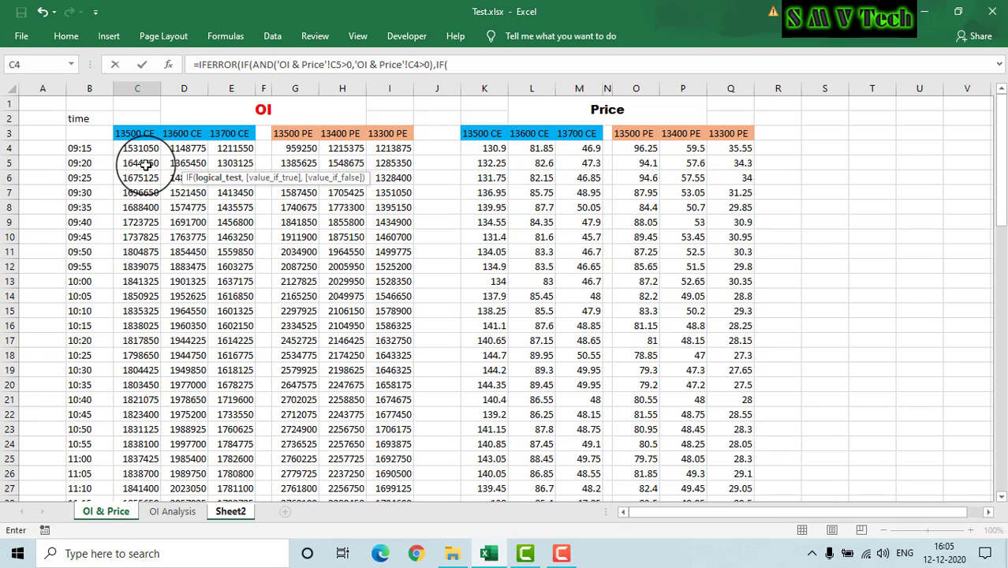
left_click(146, 164)
type("-")
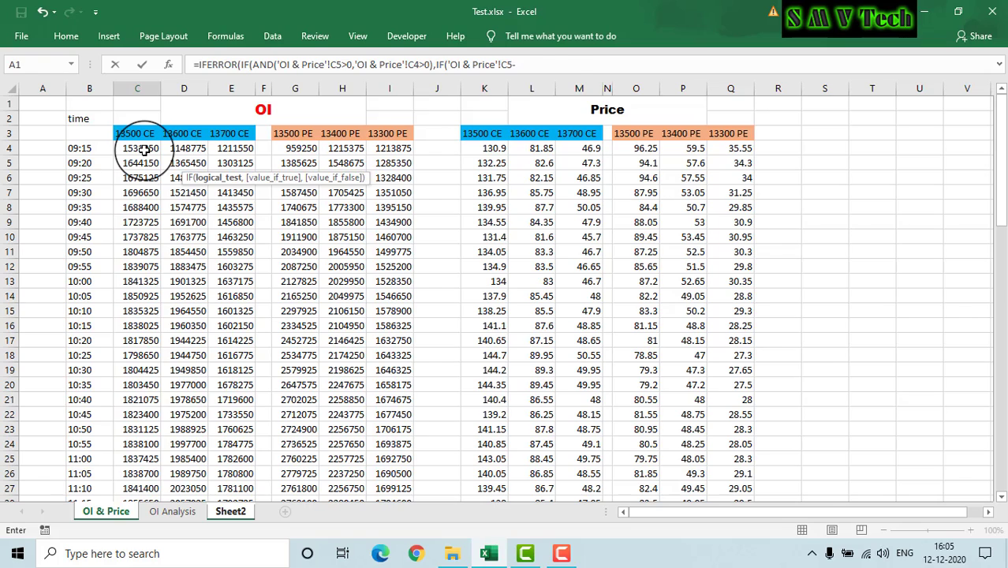
left_click(144, 150)
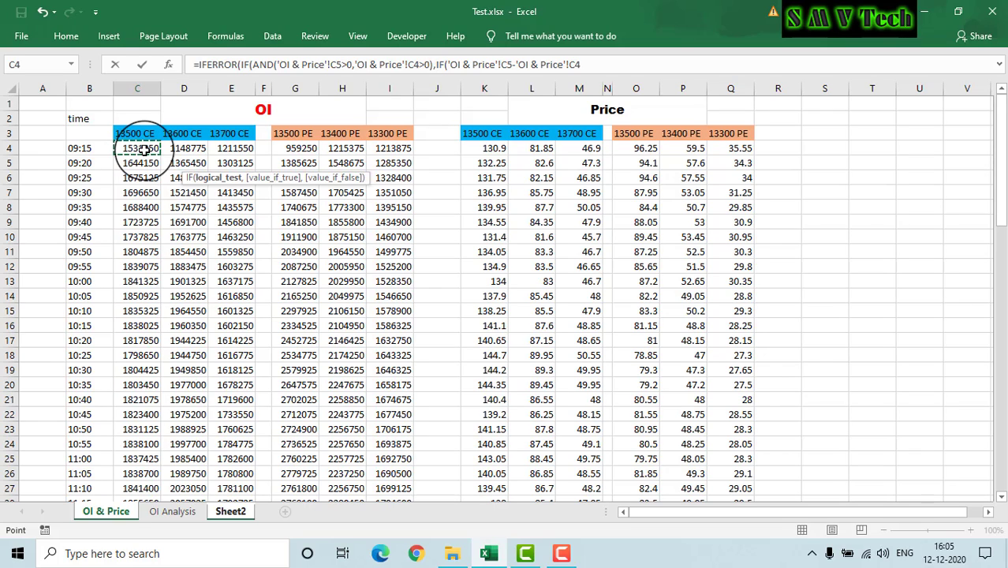
type(">")
type("0,\"I")
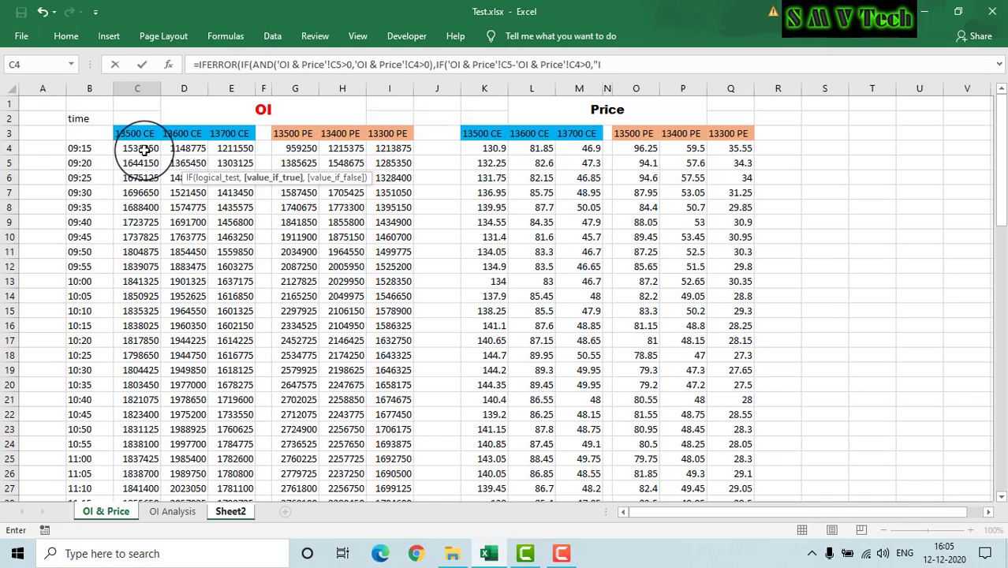
type("\",")
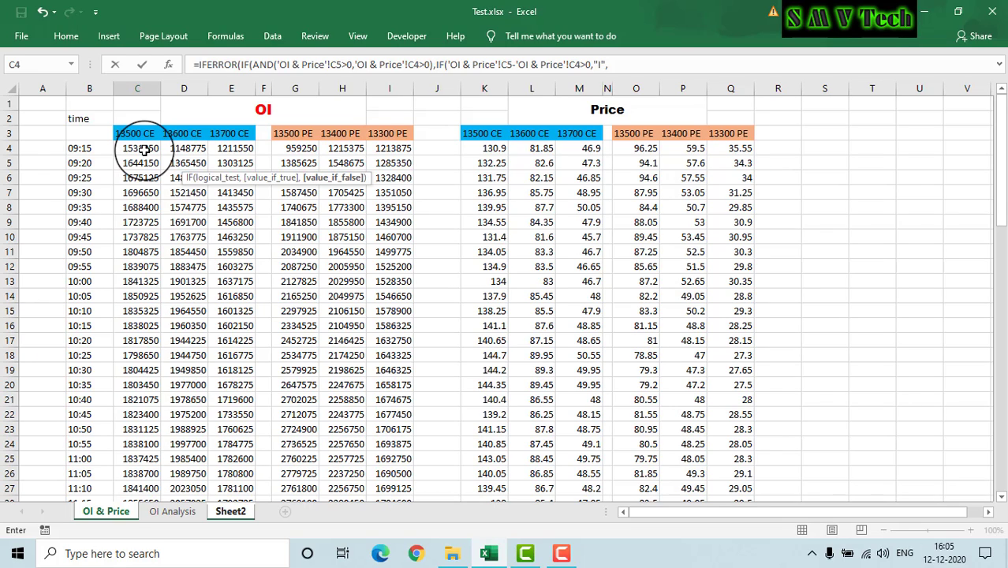
- Nest a second IF as the false value that returns "D" when 'OI & Price'!C5-'OI & Price'!C4<0
type("IF(")
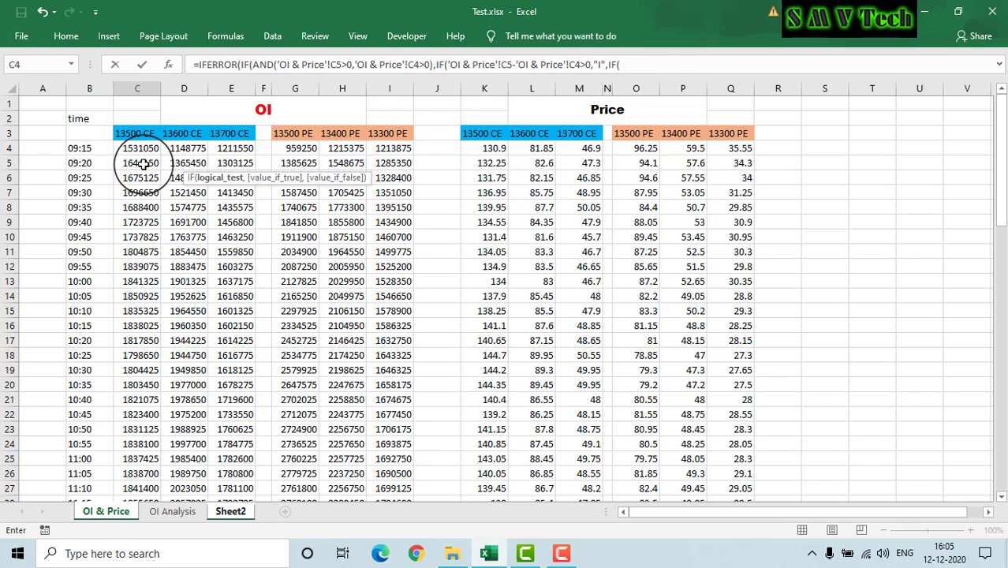
left_click(142, 163)
type("-")
left_click(143, 149)
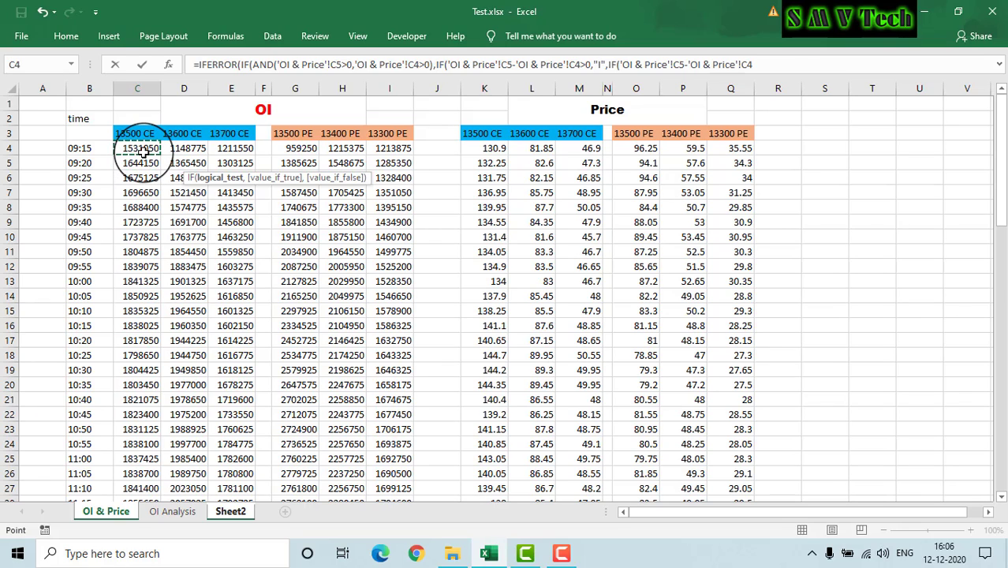
type(",")
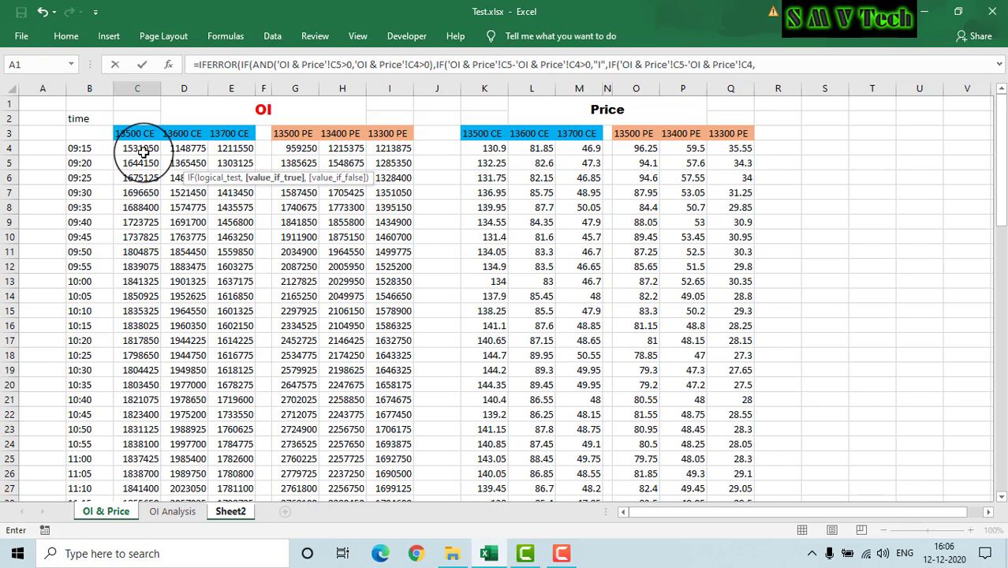
key("BackSpace")
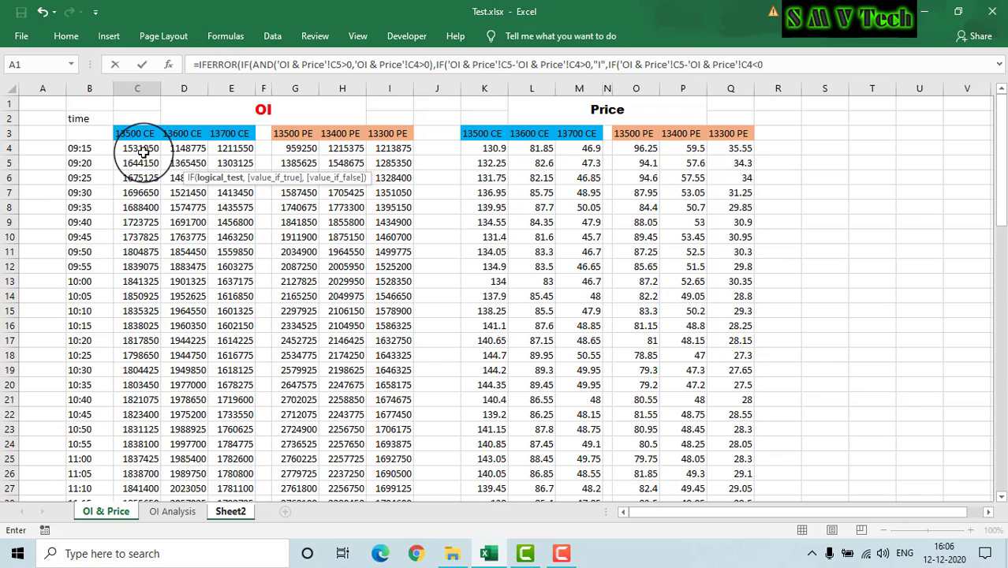
type(",\"D")
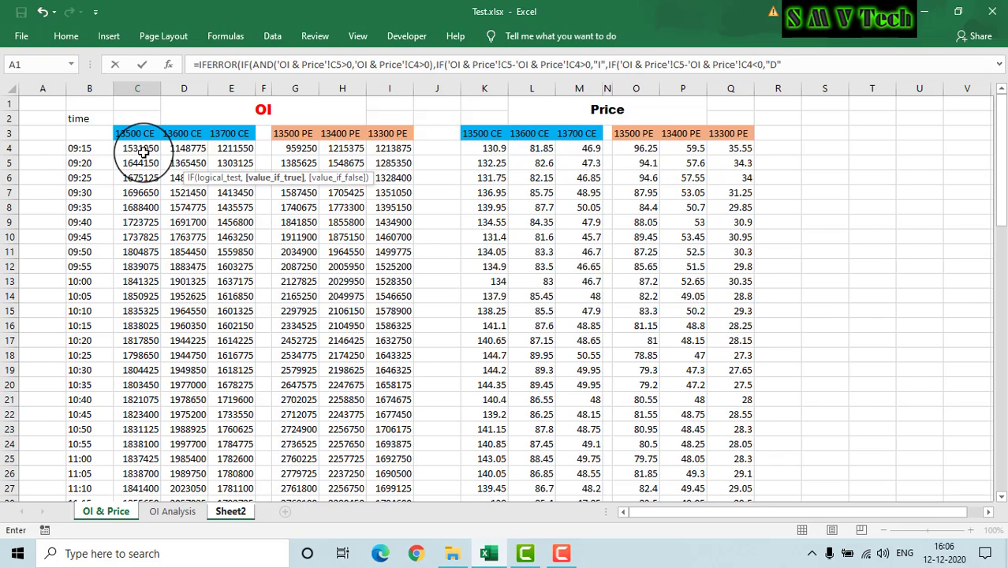
type("\",")
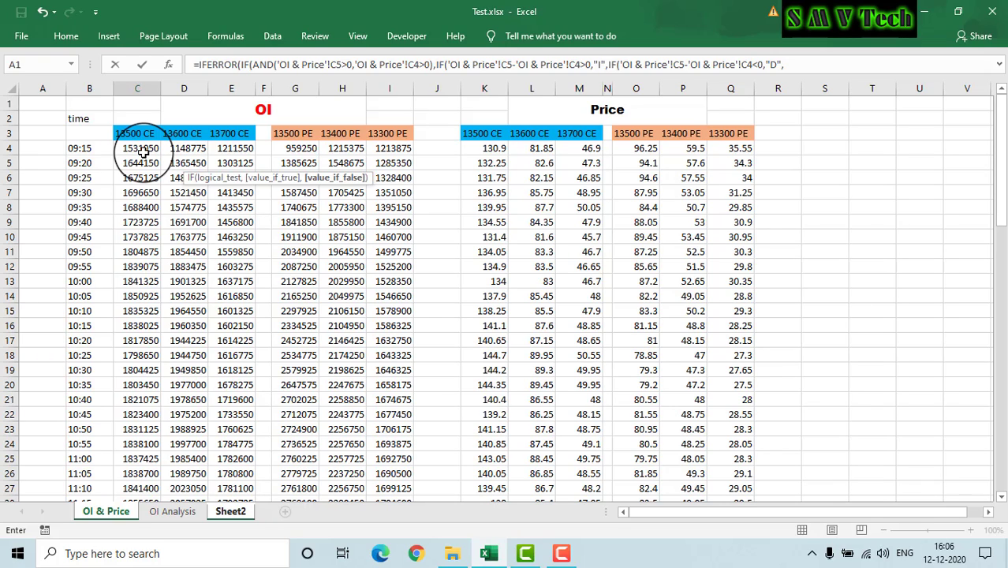
key("BackSpace")
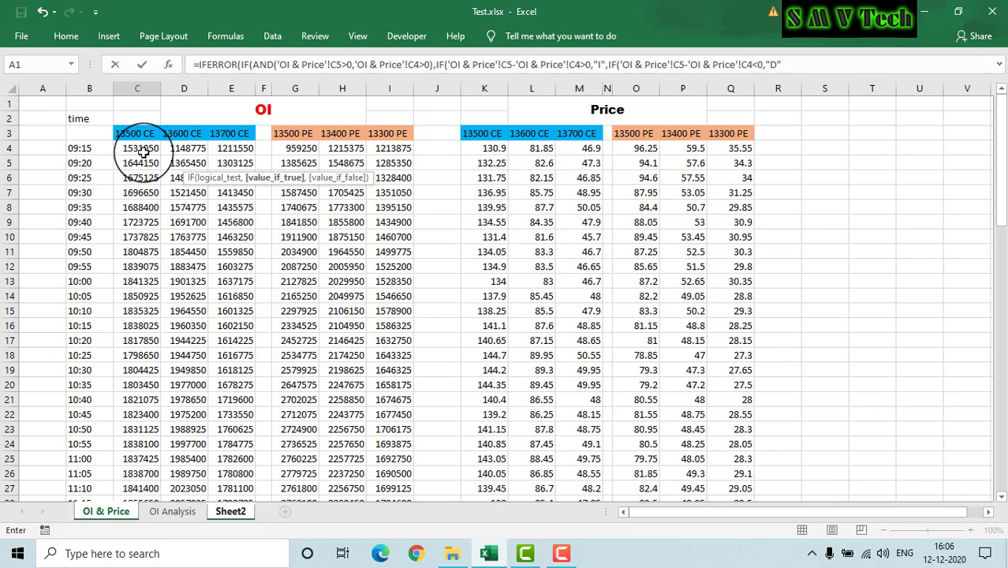
- Close the nested IFs, set "N" as the outer false value and "" as the IFERROR value, and enter the formula
type(")))")
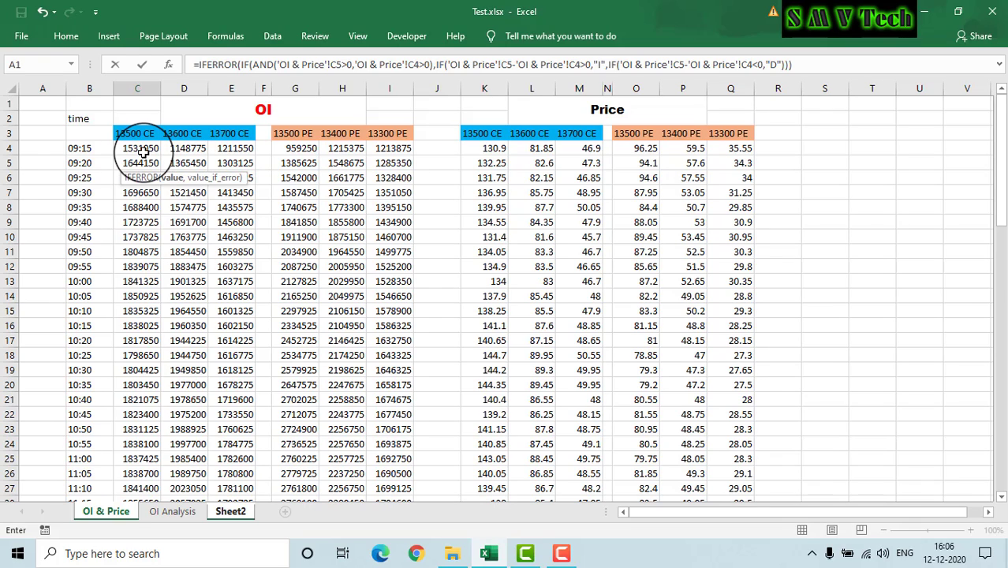
key("BackSpace")
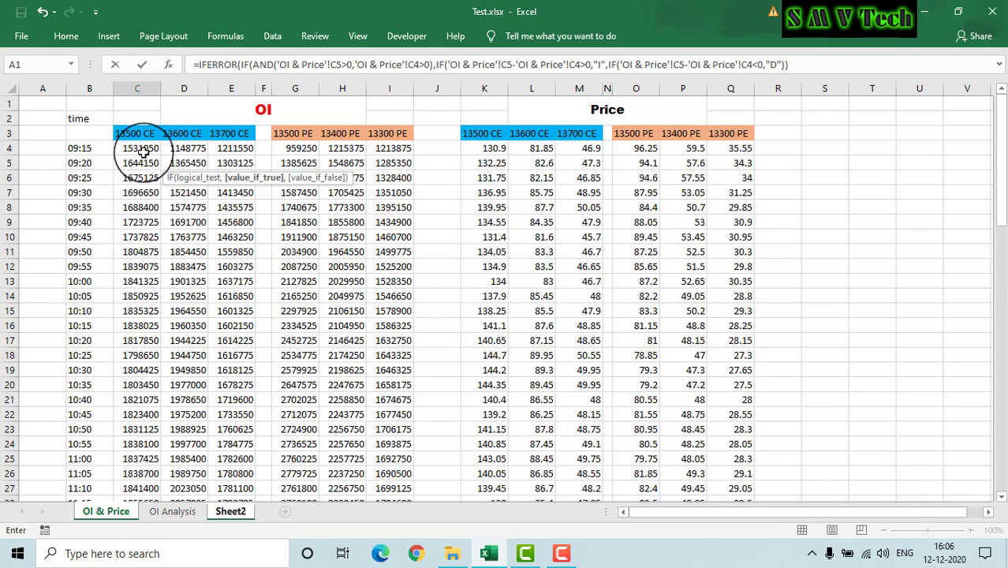
type(",\"N")
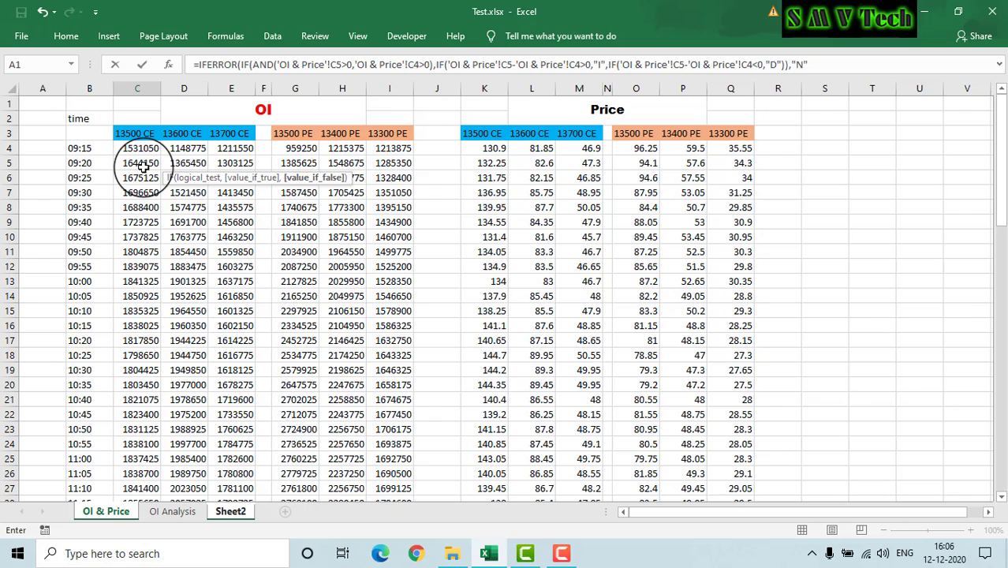
type("),")
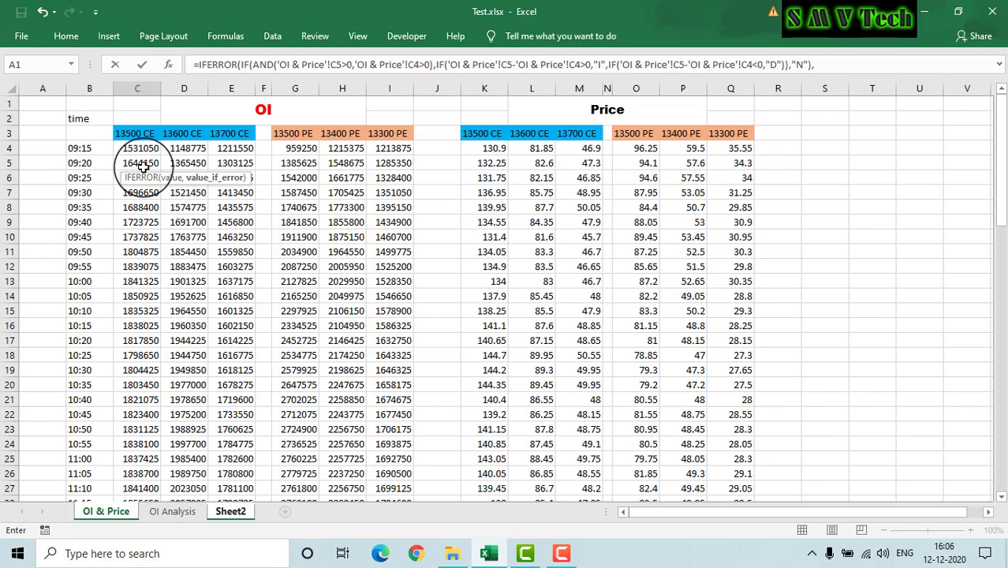
type("\"\"")
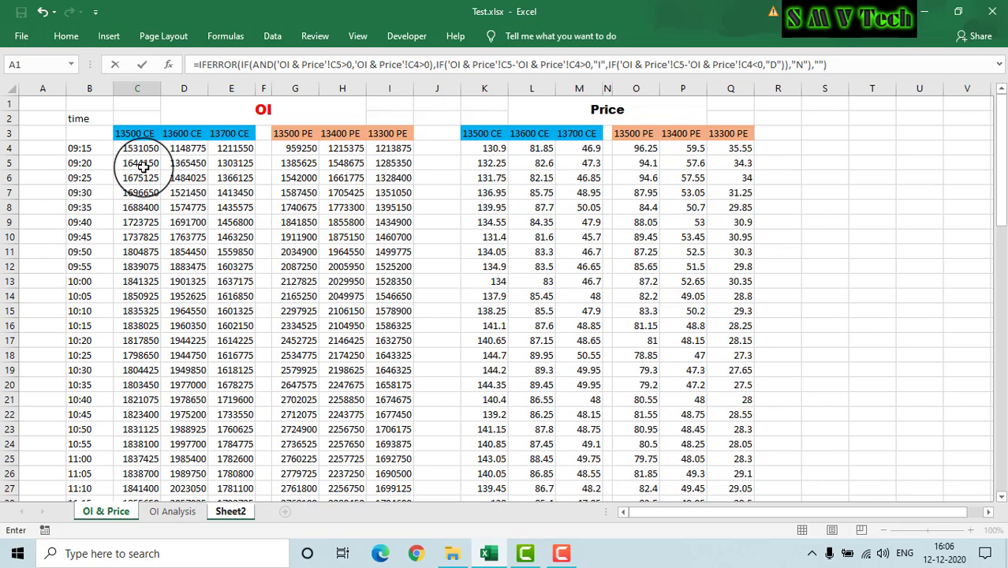
key("Return")
- Copy the C5 formula across to E5 and fill it down the OI CE columns through row 79
left_click(137, 161)
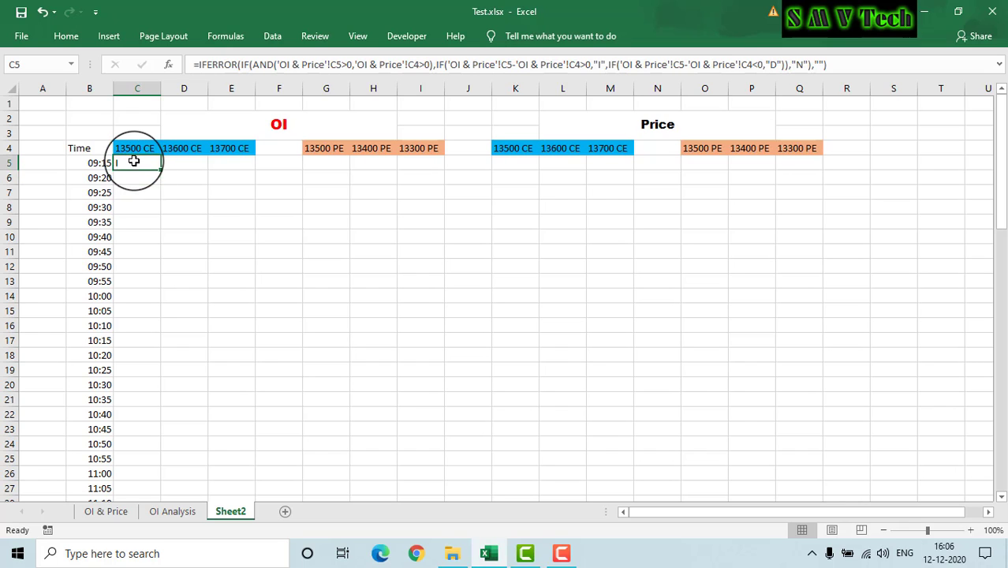
left_click_drag(159, 172, 241, 172)
double_click(254, 168)
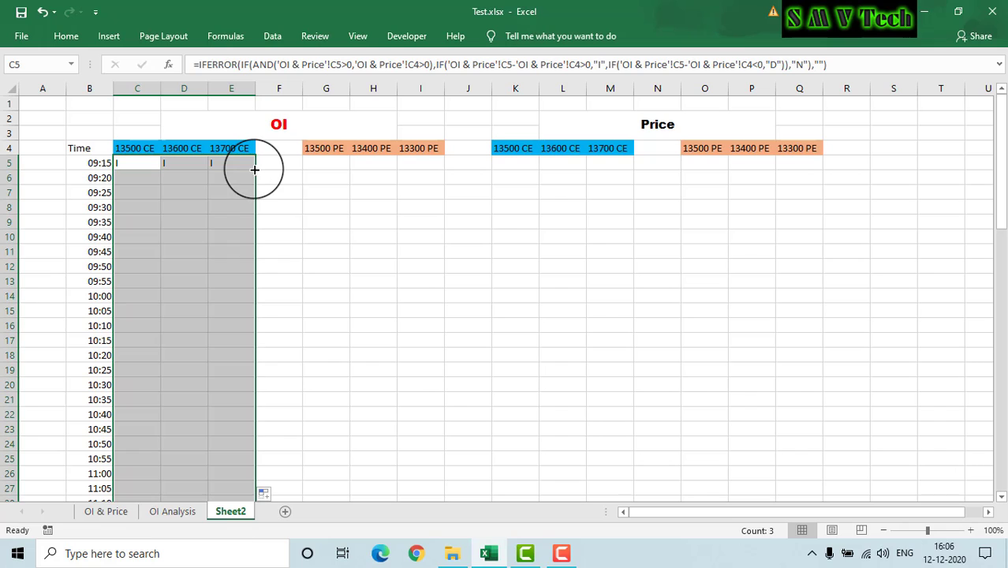
scroll(218, 213, "down", 20)
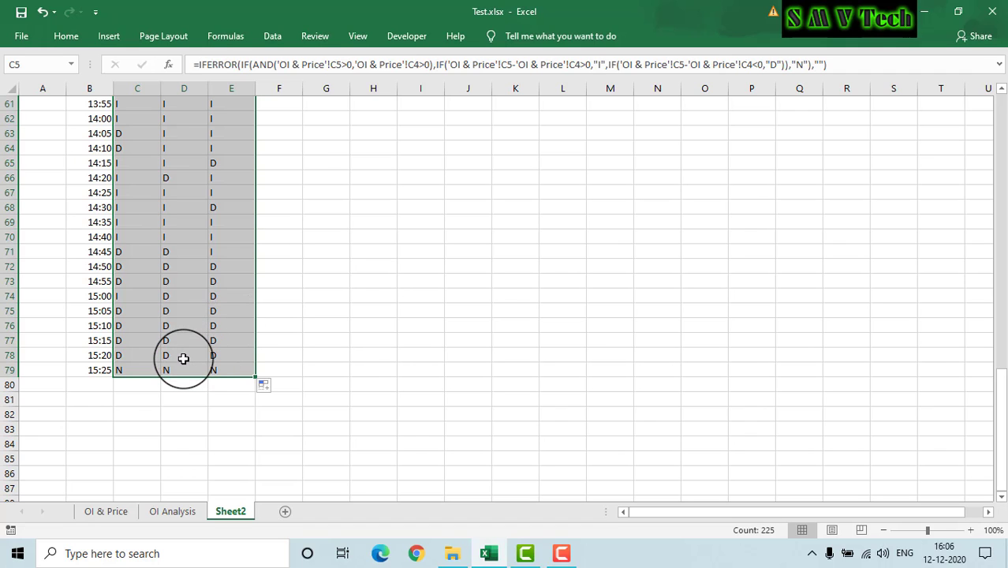
scroll(183, 359, "up", 20)
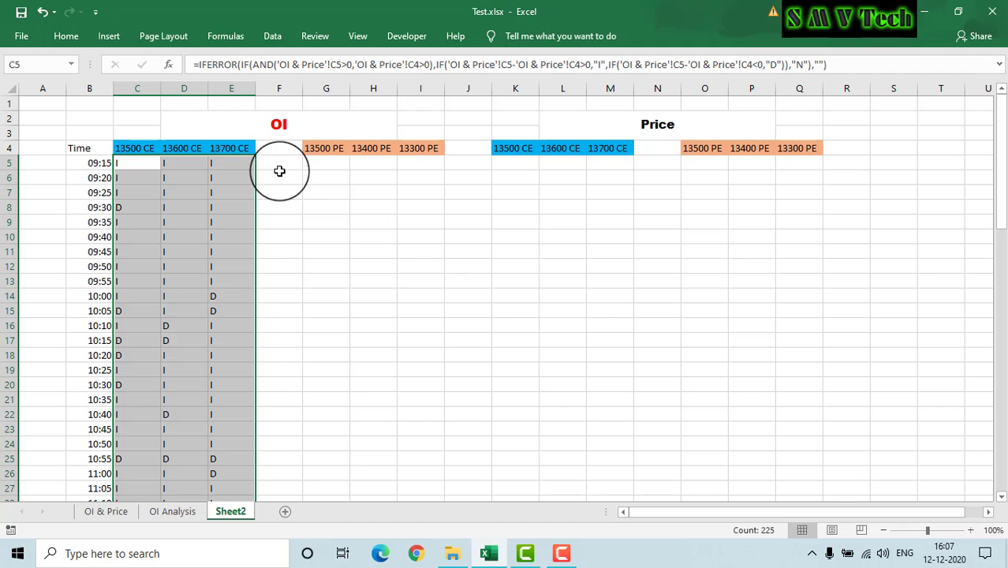
- Copy the E5 formula into the OI PE columns G to I for all time rows on Sheet2, leaving separator cell F5 empty
left_click(108, 512)
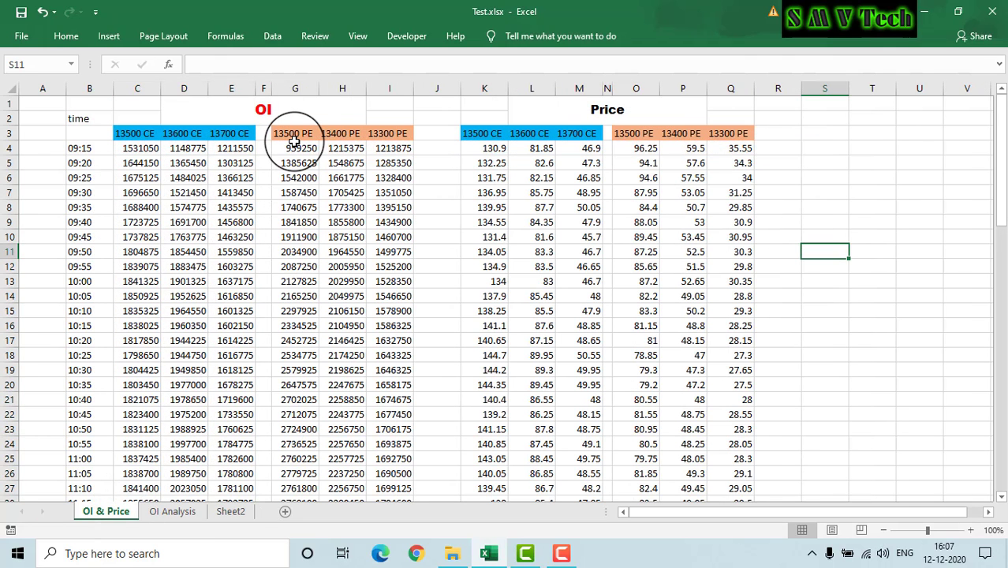
left_click(172, 511)
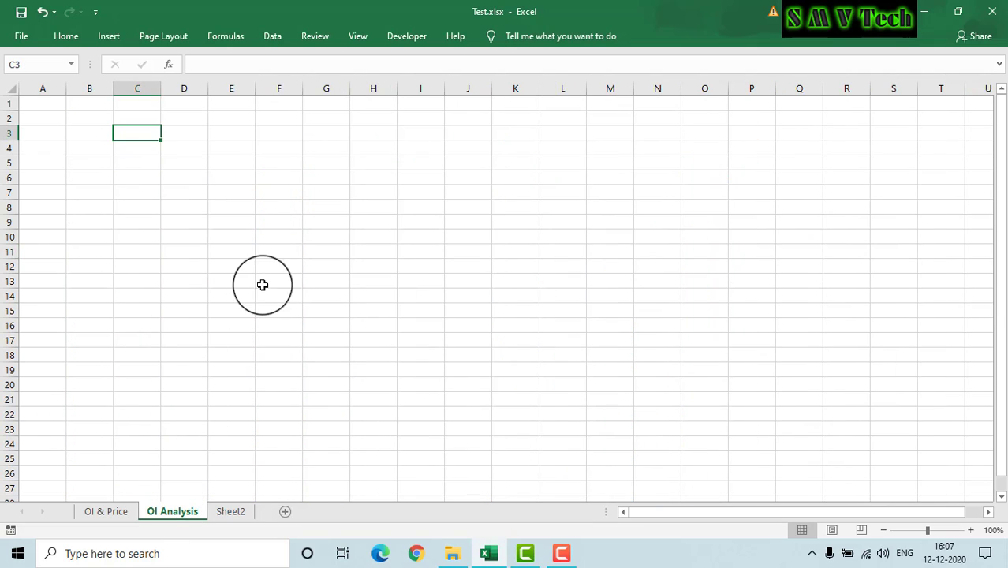
left_click(231, 512)
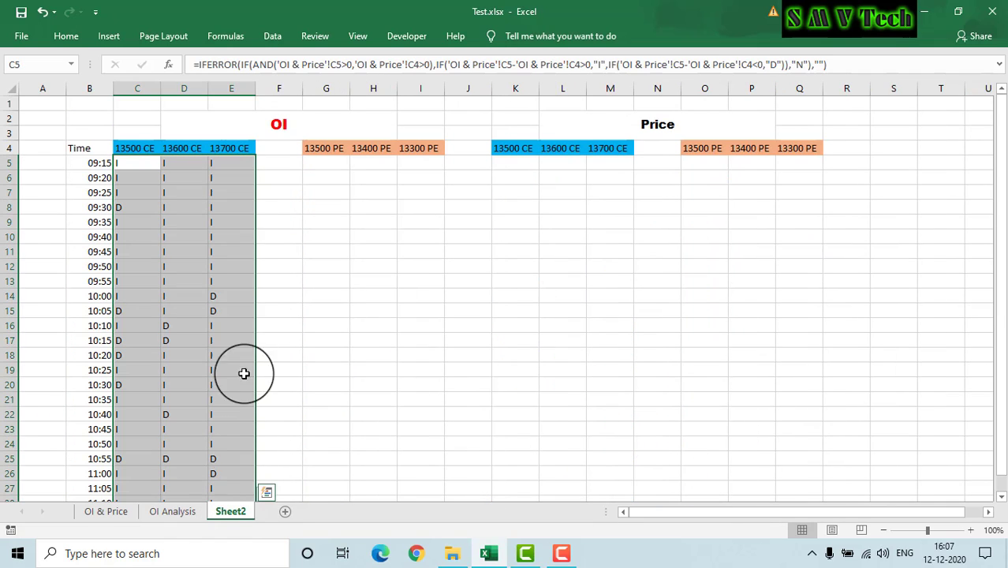
left_click(223, 164)
left_click_drag(255, 170, 426, 171)
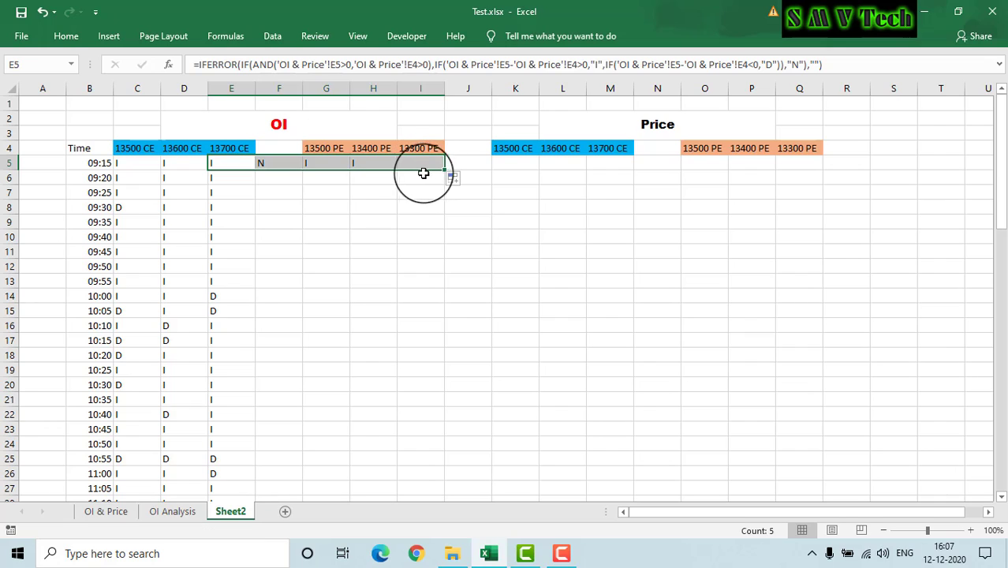
left_click(282, 163)
left_click_drag(323, 163, 440, 174)
double_click(440, 173)
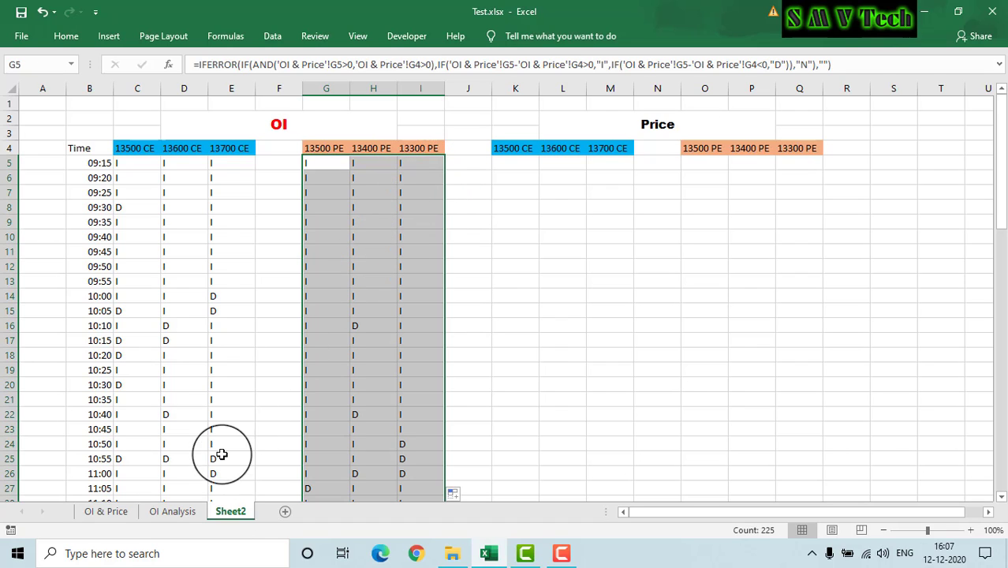
- Extend the I5 formula across to Q5 under the Price headings and clear the separator cells J5 and N5
left_click(170, 511)
left_click(101, 512)
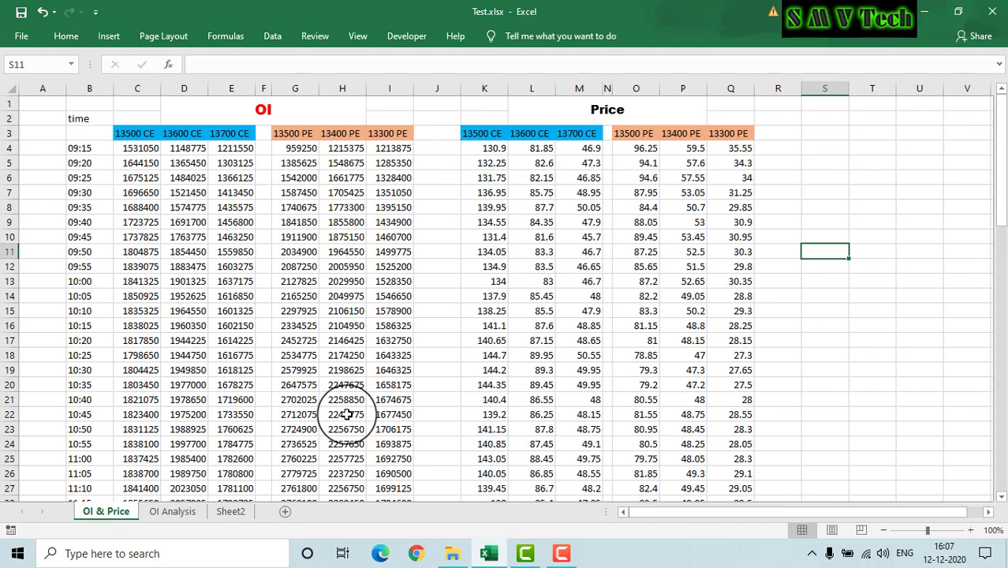
left_click(231, 511)
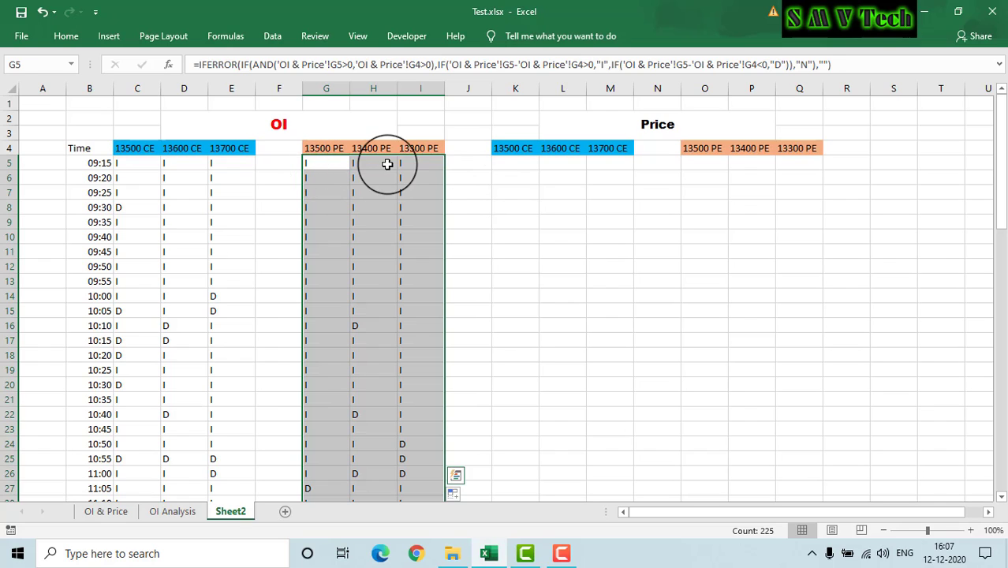
left_click(418, 163)
left_click_drag(446, 168, 816, 162)
left_click(465, 162)
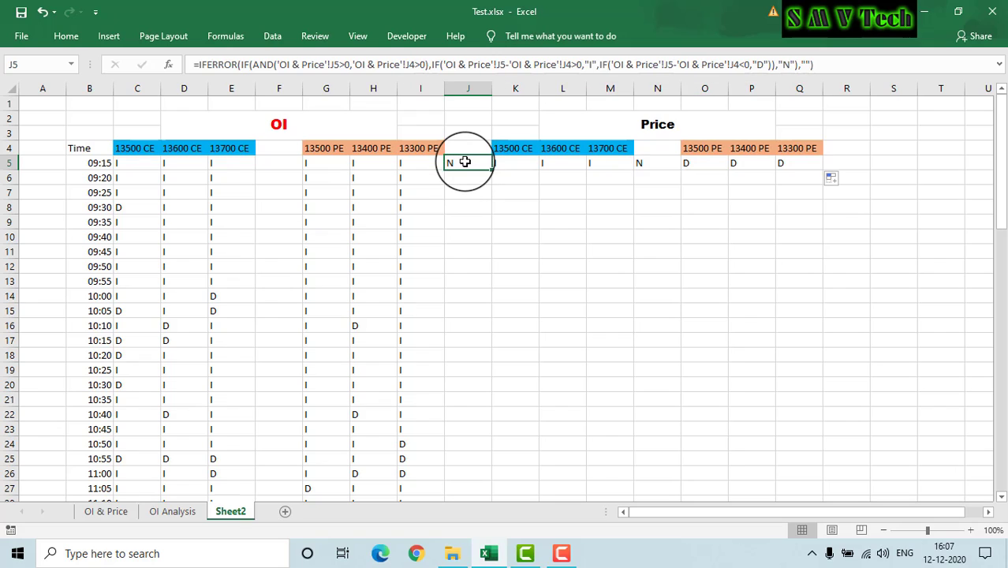
key("Delete")
left_click(655, 163)
key("Delete")
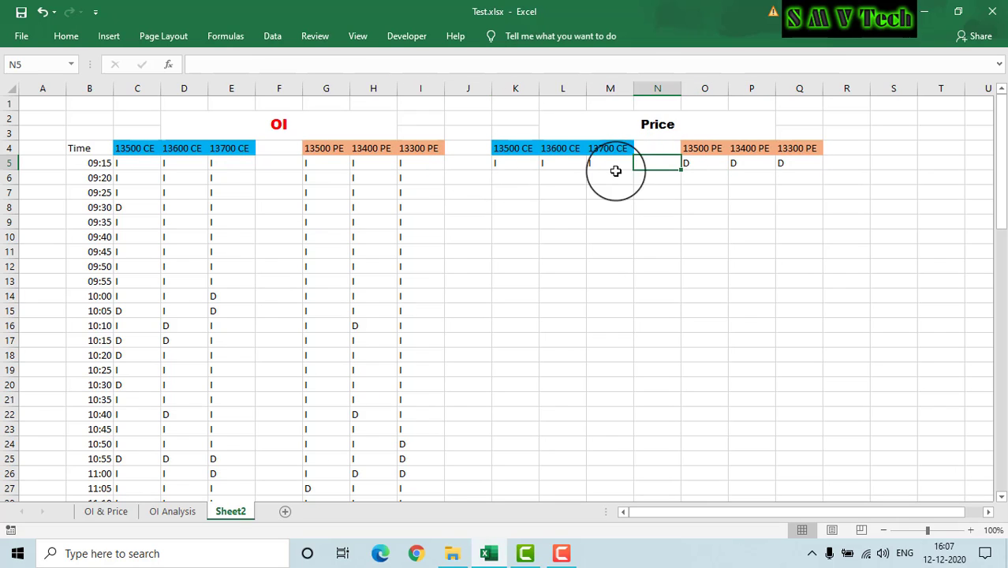
- Fill the Price formulas in K5:M5 and O5:Q5 down through all the time rows
left_click_drag(502, 166, 603, 163)
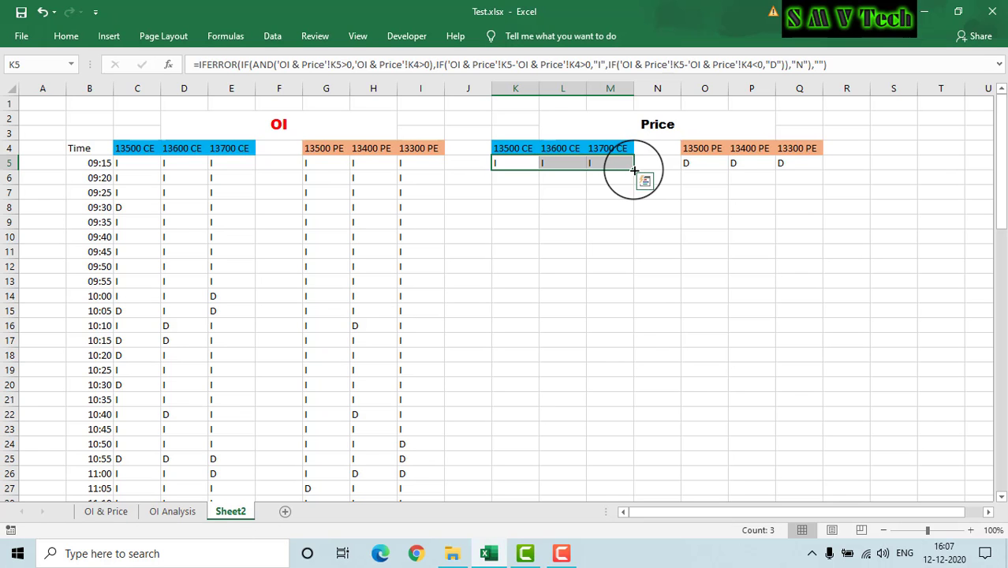
left_click_drag(634, 170, 627, 448)
scroll(693, 298, "up", 18)
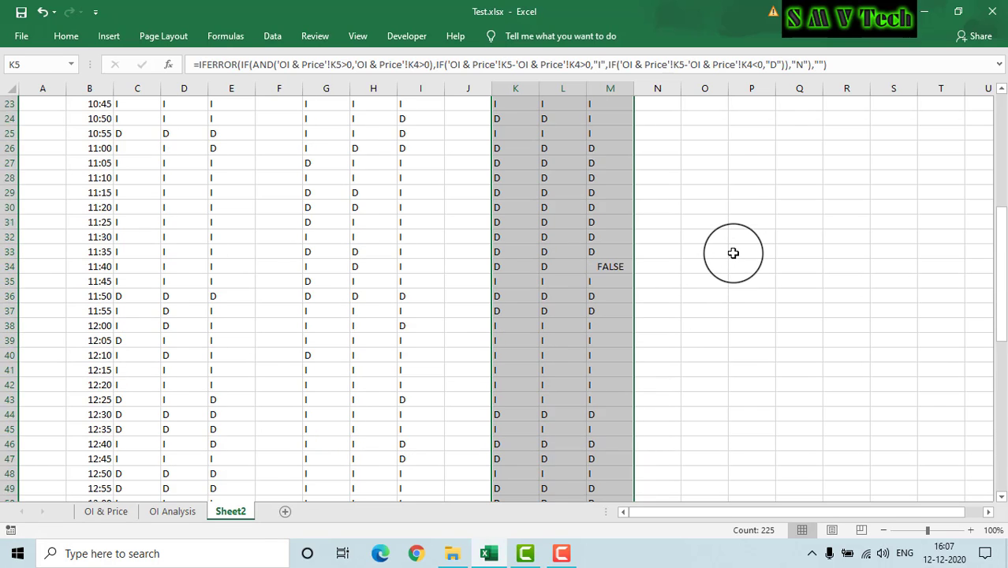
left_click_drag(692, 164, 819, 437)
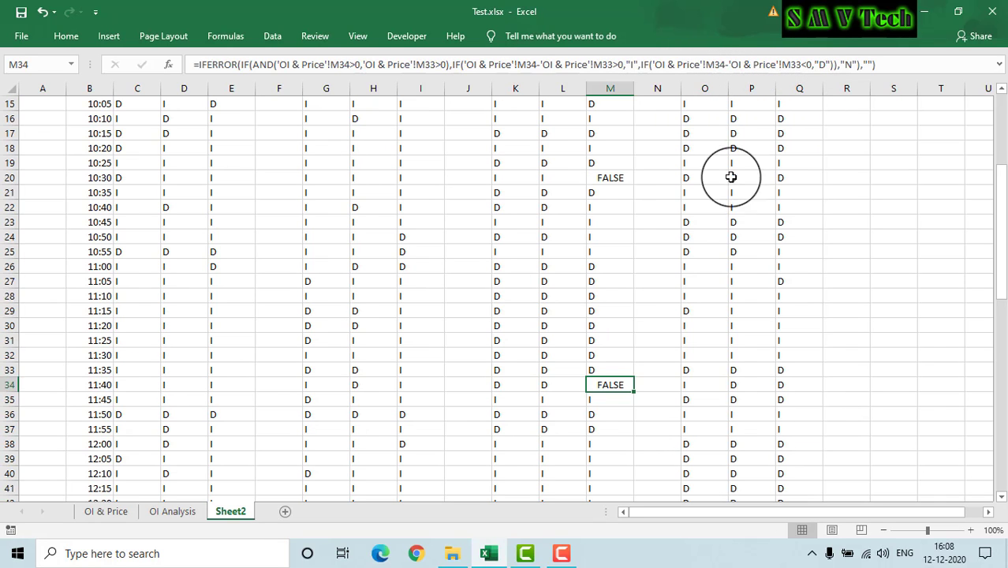
scroll(659, 247, "up", 5)
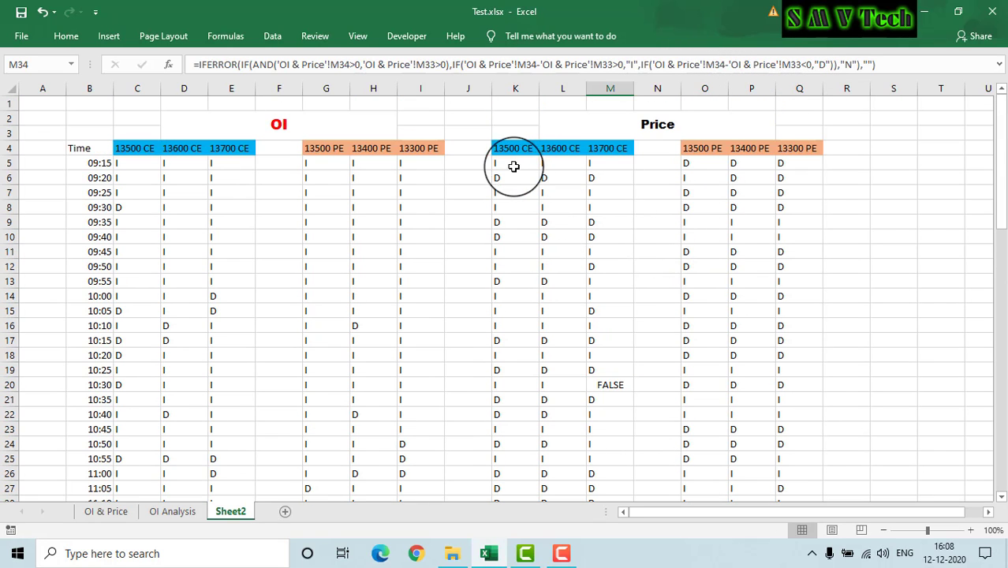
- Extend the K5 formula on Sheet2 with a nested IF returning "N" when 'OI & Price'!K5-'OI & Price'!K4=0
left_click(500, 164)
left_click(781, 65)
type(",IF(")
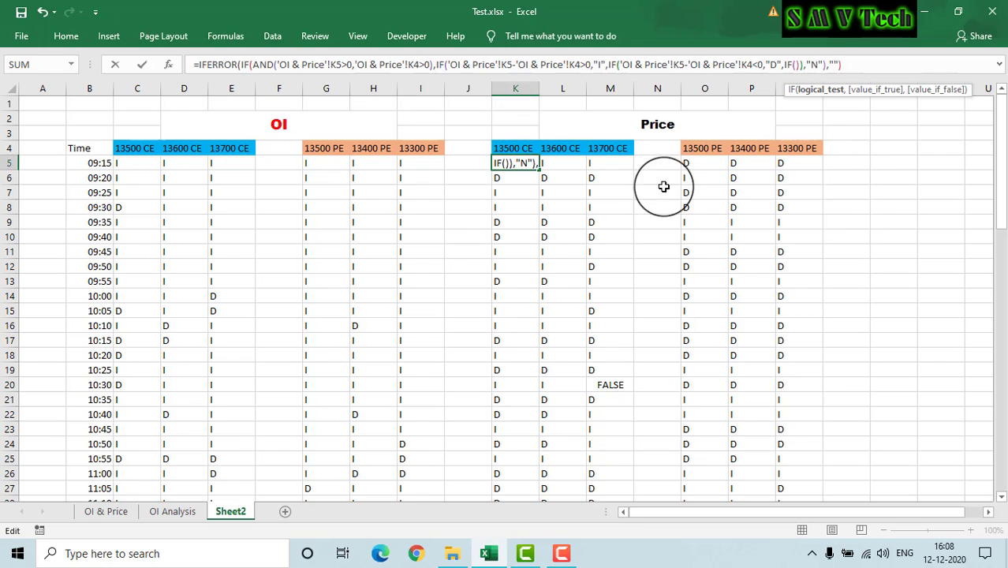
left_click(105, 511)
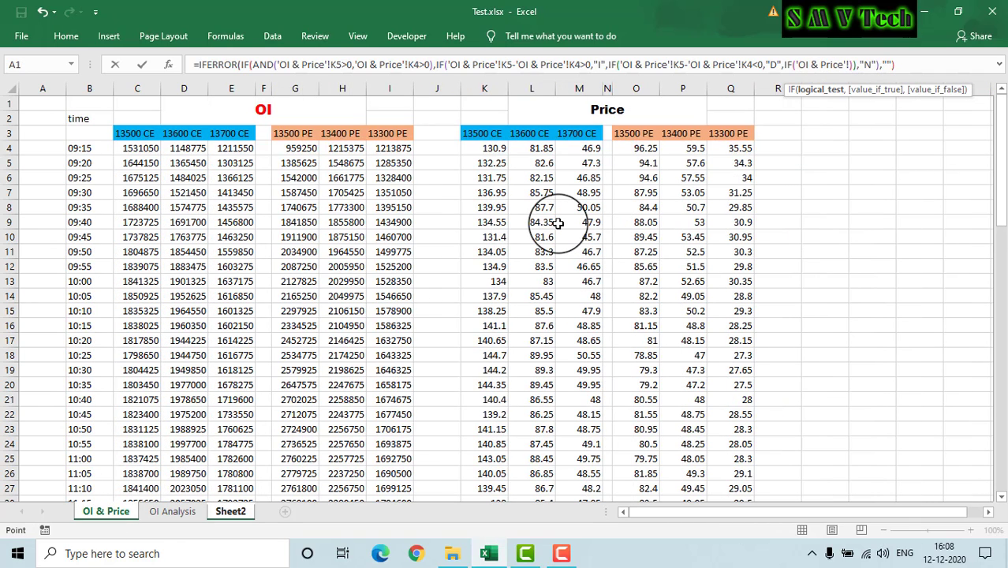
left_click(490, 164)
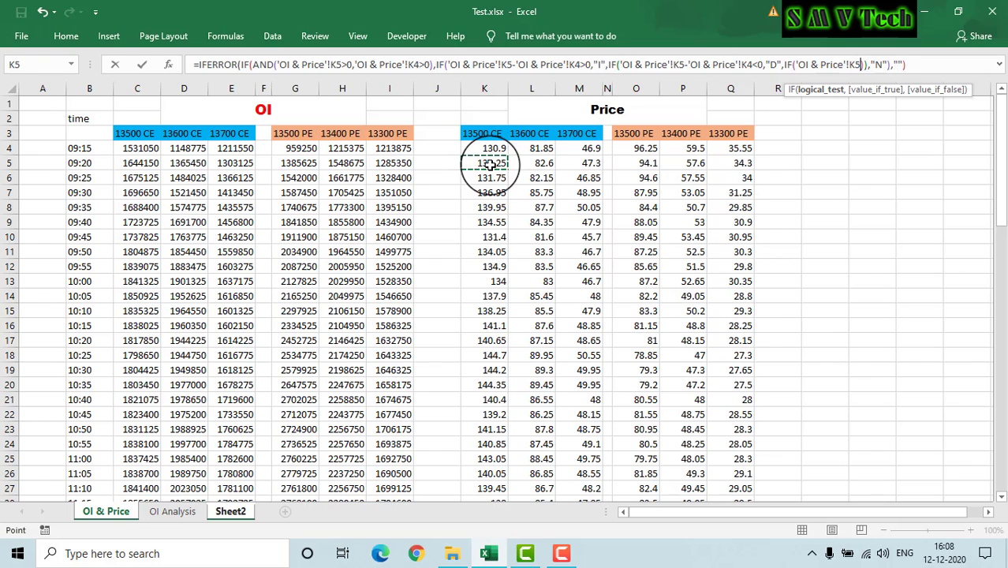
type("-")
left_click(491, 148)
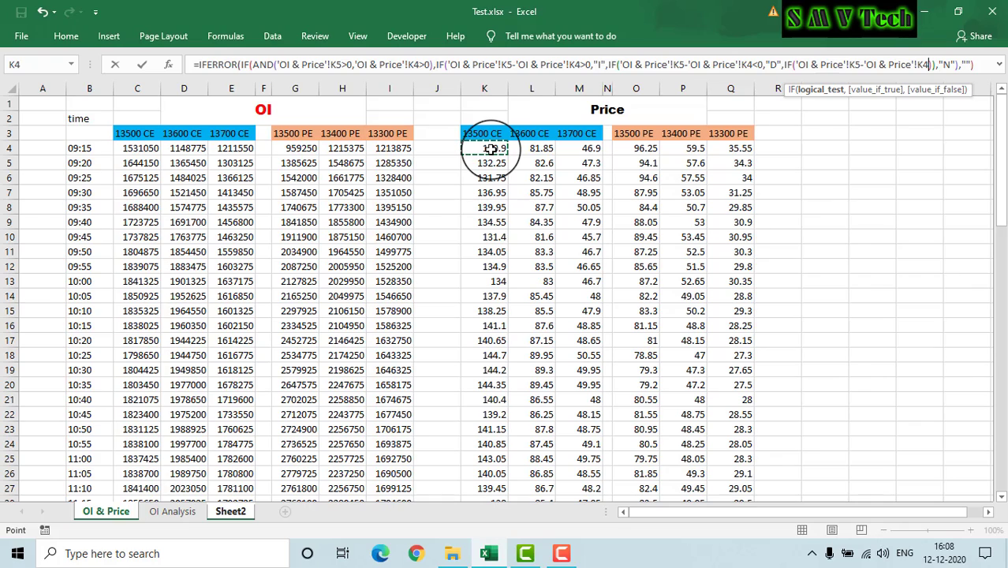
type("=0")
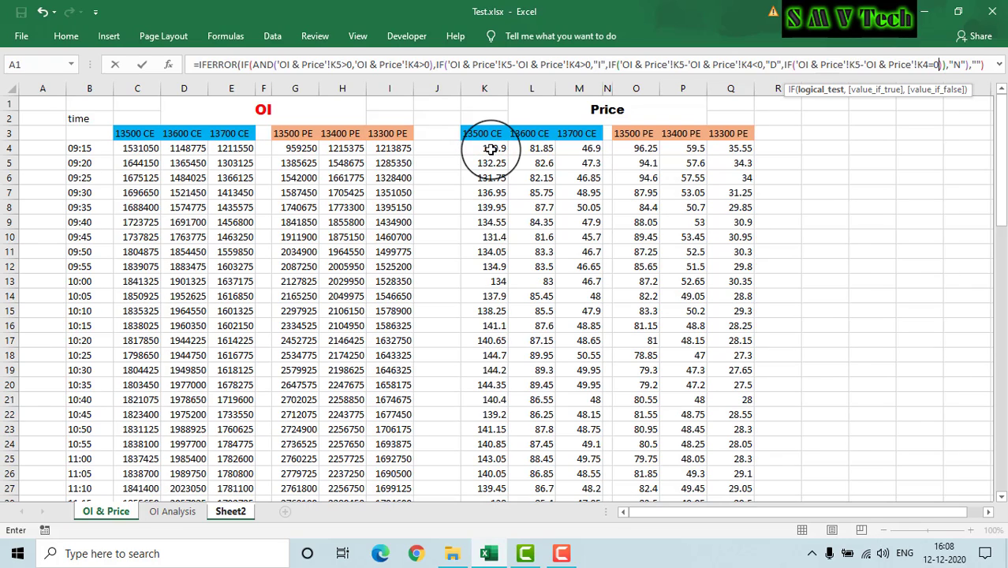
type(",")
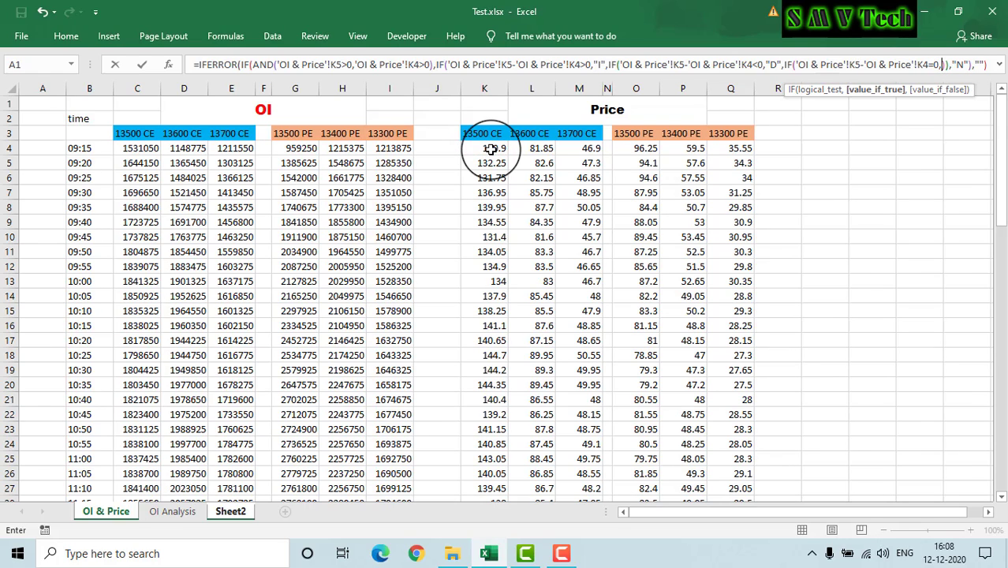
type("\"N\")")
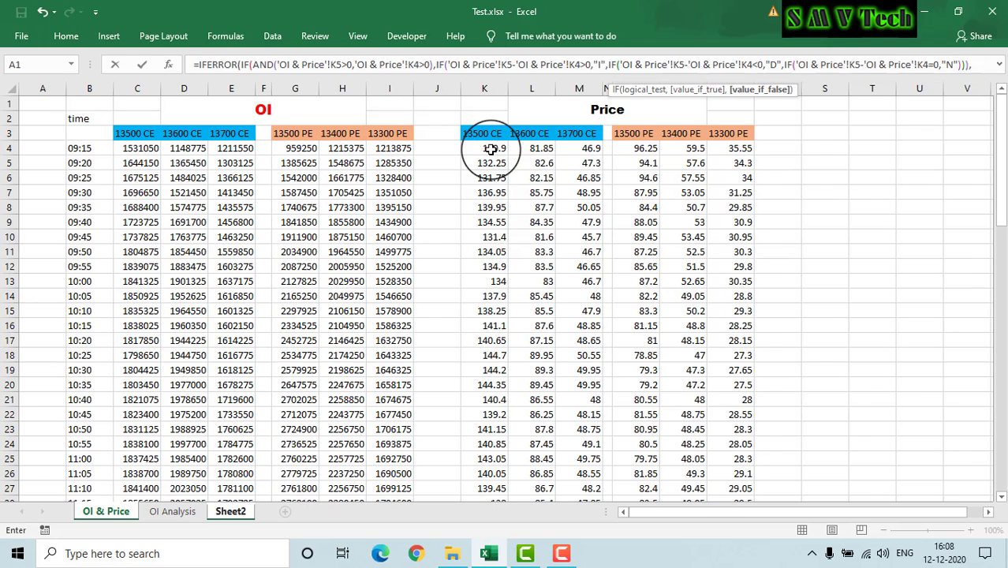
key("Return")
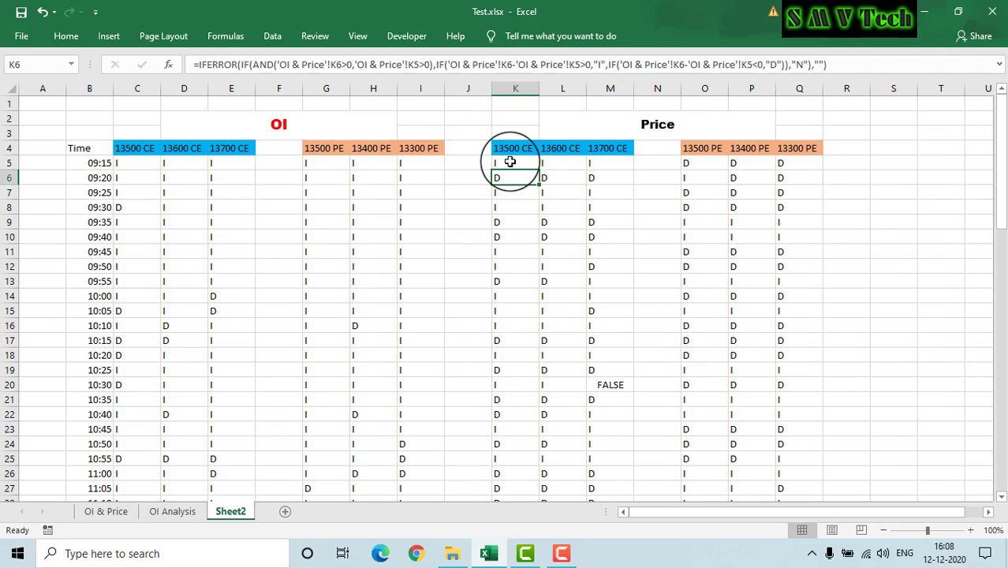
- Copy the K5 formula across to M5 and fill it down the Price CE columns for all time rows
left_click(514, 163)
left_click_drag(538, 170, 636, 168)
double_click(634, 171)
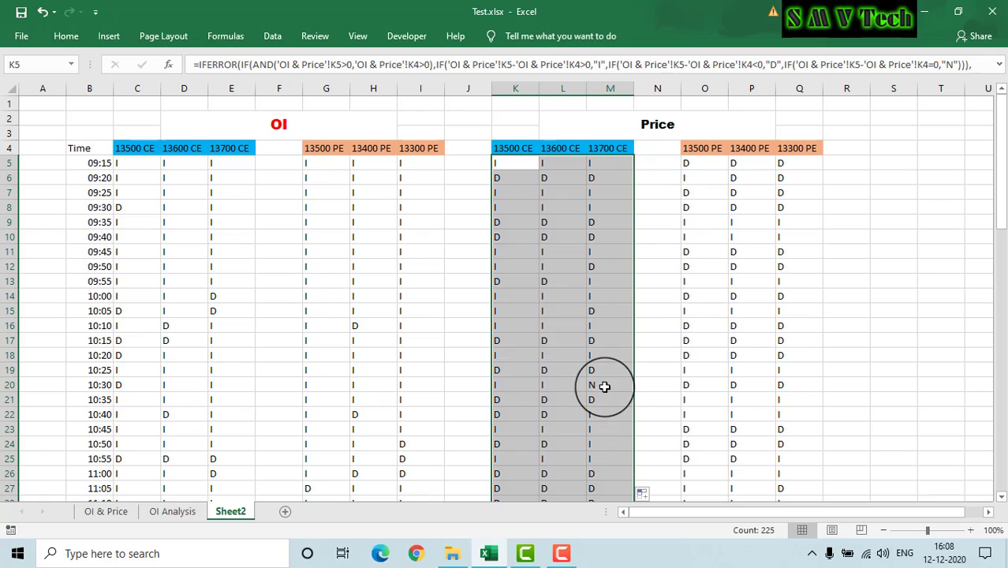
- Extend the M5 formula across to Q5 and clear the separator cell N5
left_click(603, 169)
left_click_drag(633, 170, 812, 168)
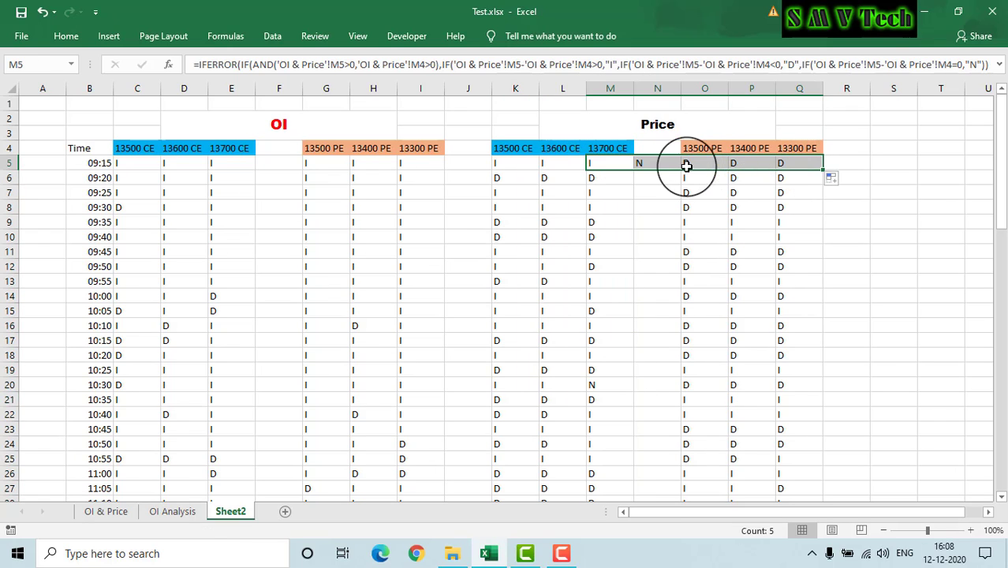
left_click(659, 164)
key("Delete")
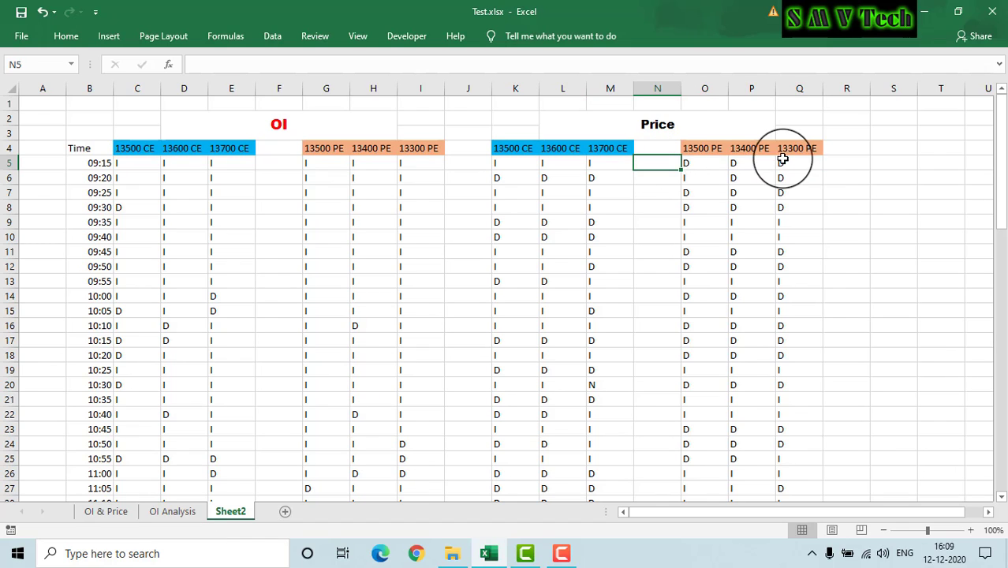
- Fill the O5:Q5 formulas down the Price PE columns through all time rows
left_click_drag(702, 168, 784, 163)
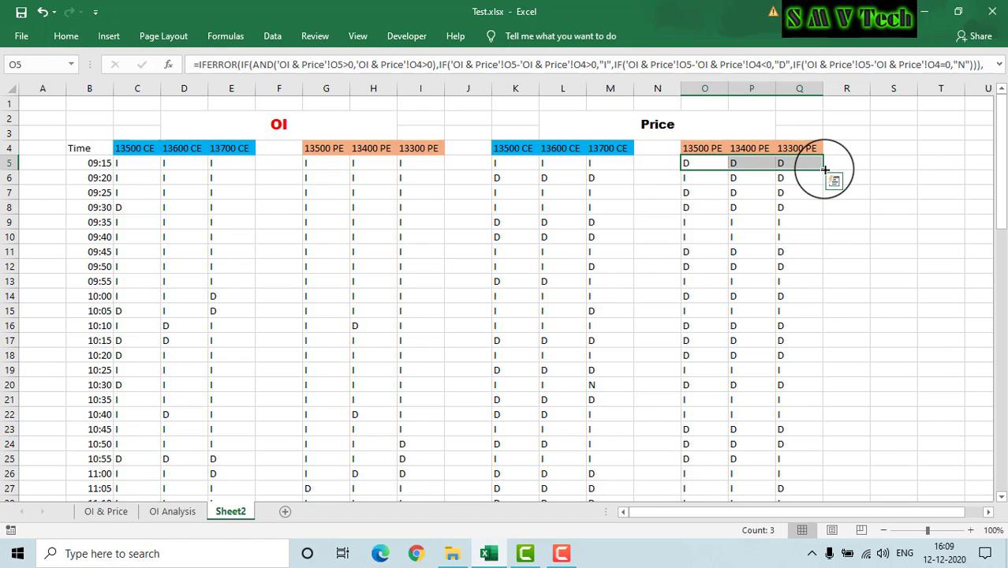
double_click(822, 169)
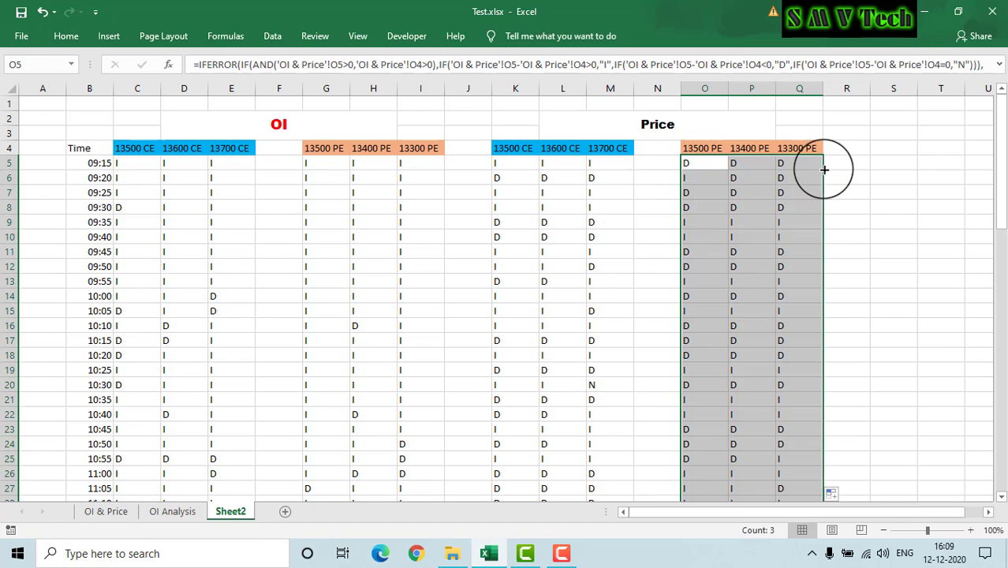
left_click(653, 164)
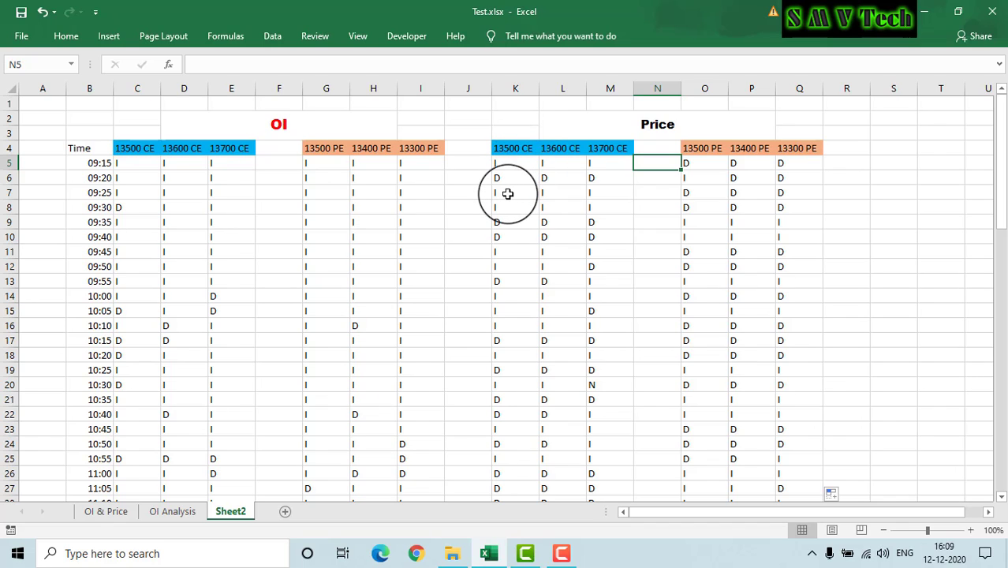
left_click(467, 152)
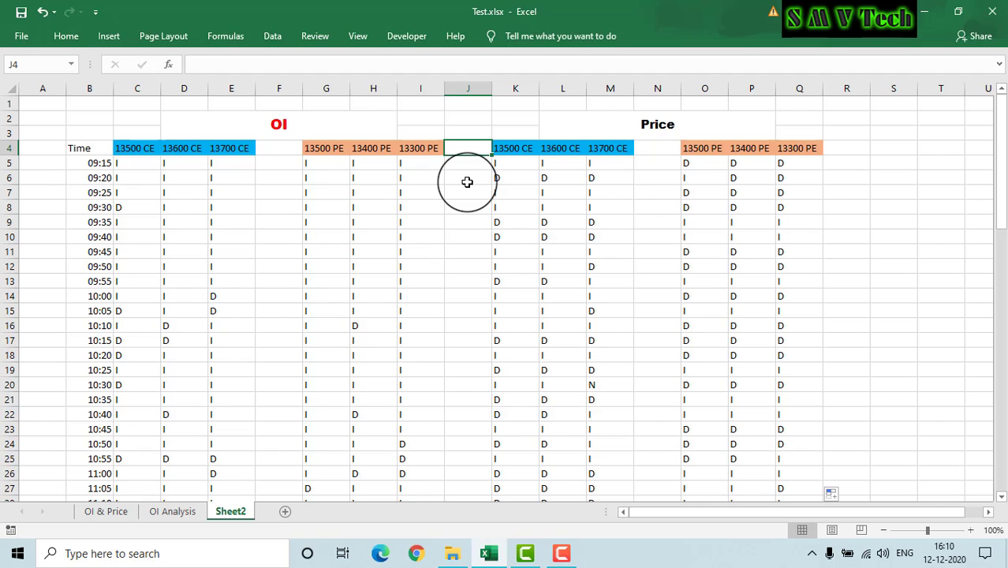
- Copy the OI strike headings C3:I3 from the OI & Price sheet and paste them at C3 on the OI Analysis sheet
left_click(163, 519)
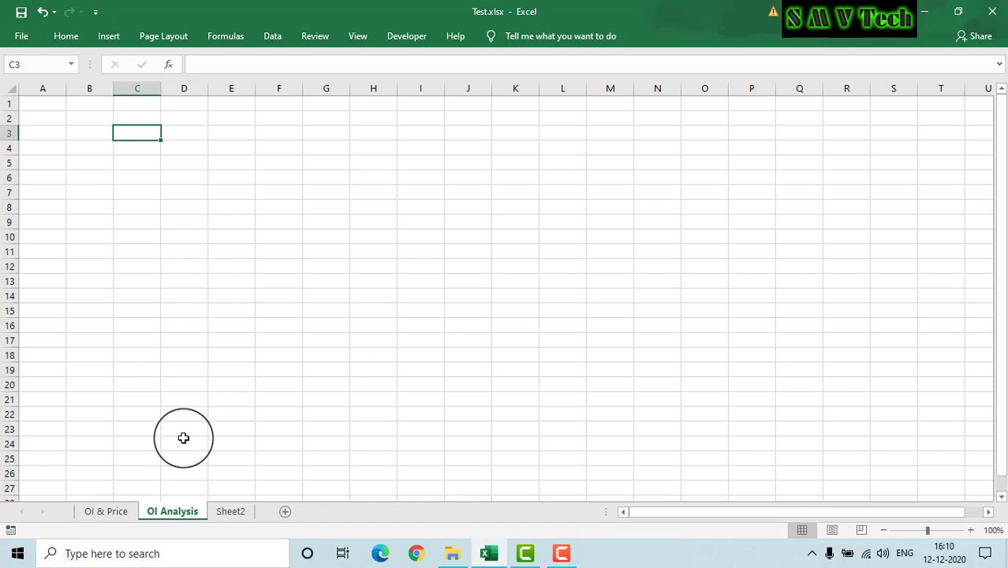
left_click(107, 513)
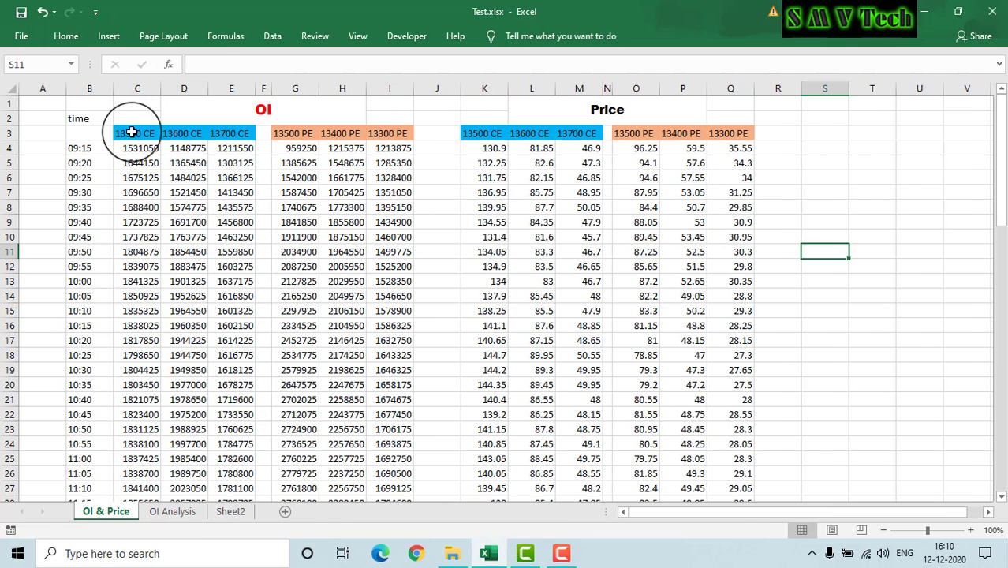
left_click_drag(132, 132, 392, 132)
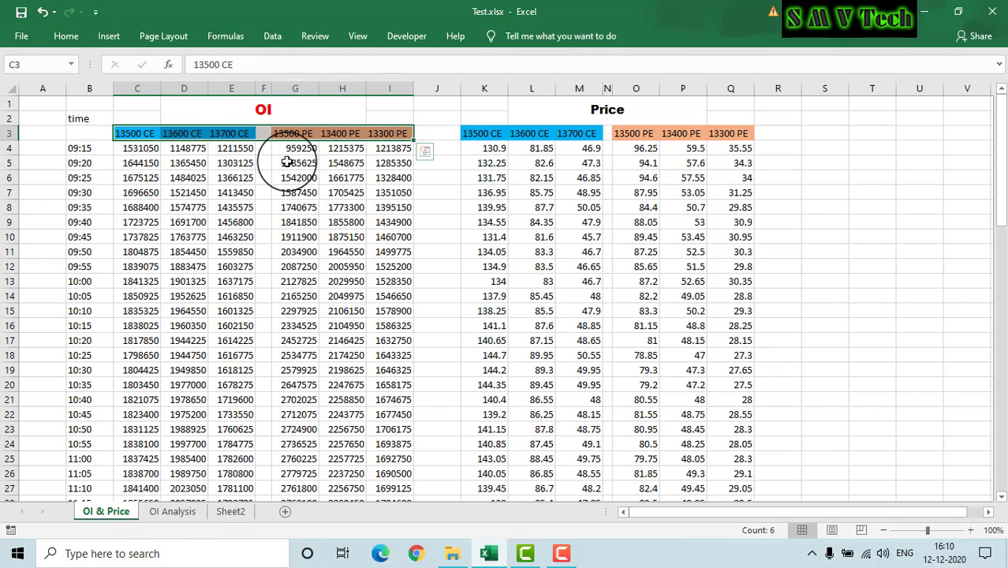
key("ctrl+c")
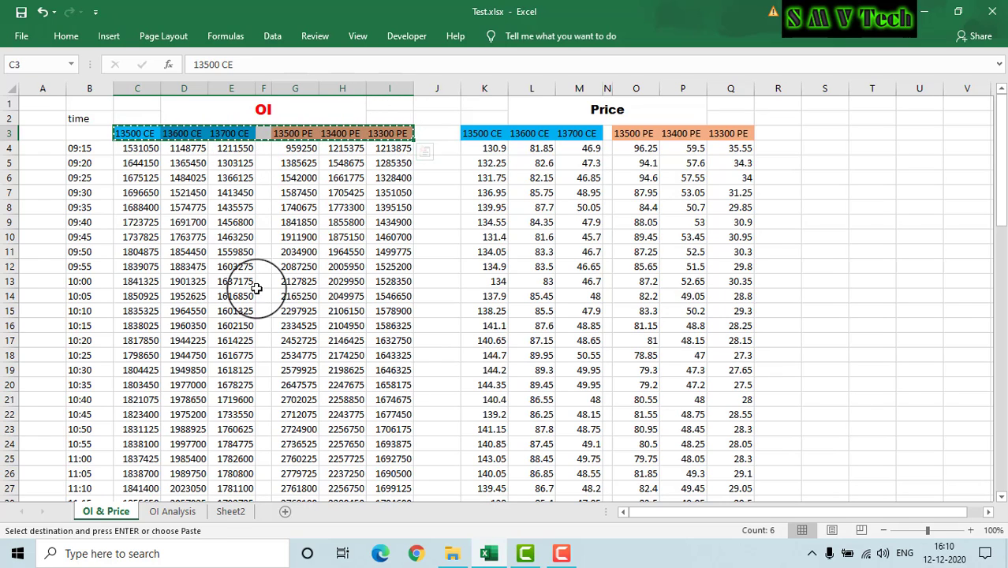
left_click(172, 511)
right_click(139, 136)
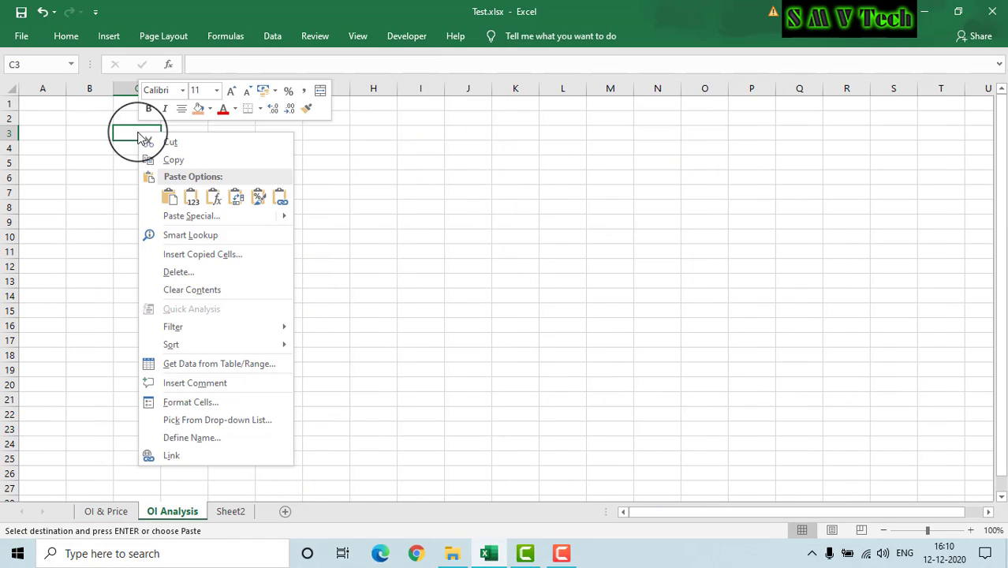
left_click(169, 197)
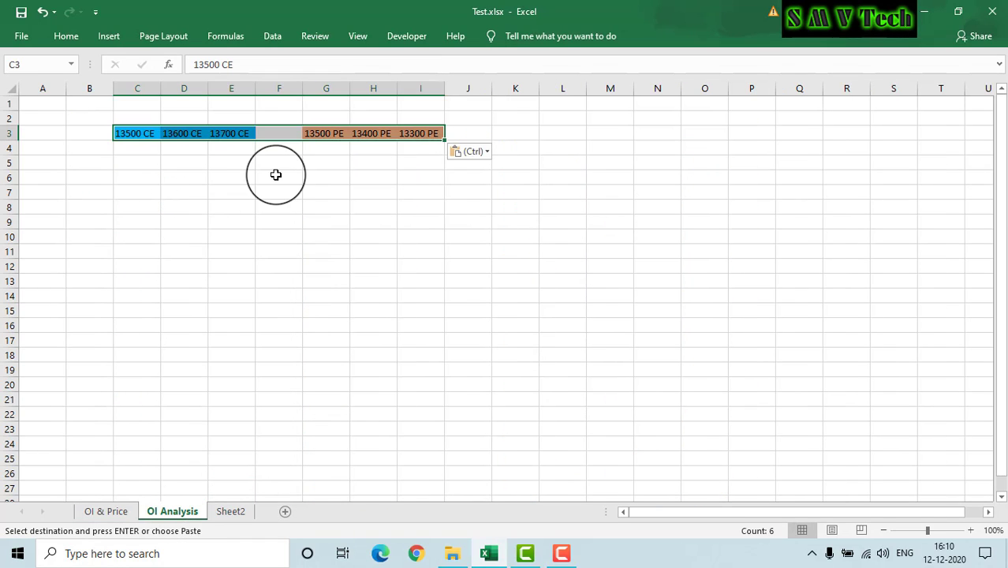
left_click(275, 174)
- Widen columns C through I equally on the OI Analysis sheet
left_click_drag(132, 86, 504, 85)
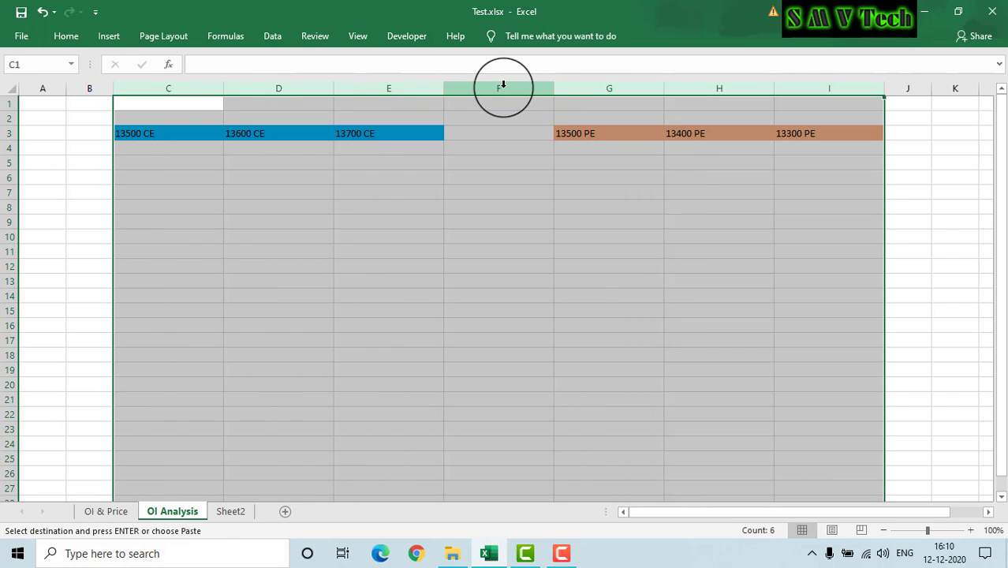
left_click_drag(335, 90, 345, 90)
left_click(349, 180)
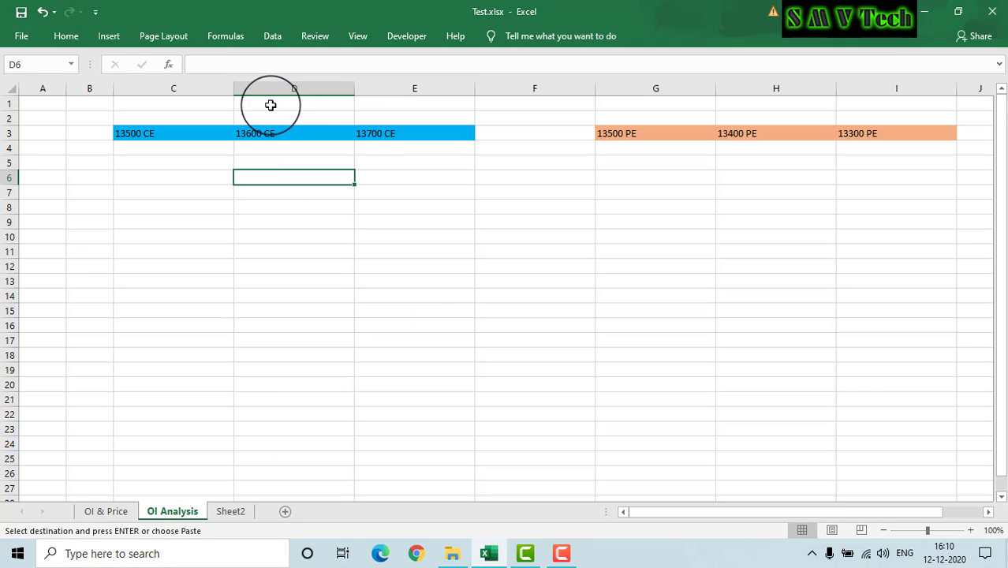
- Merge and center cells C1:E2 above the CE headings
left_click(264, 103)
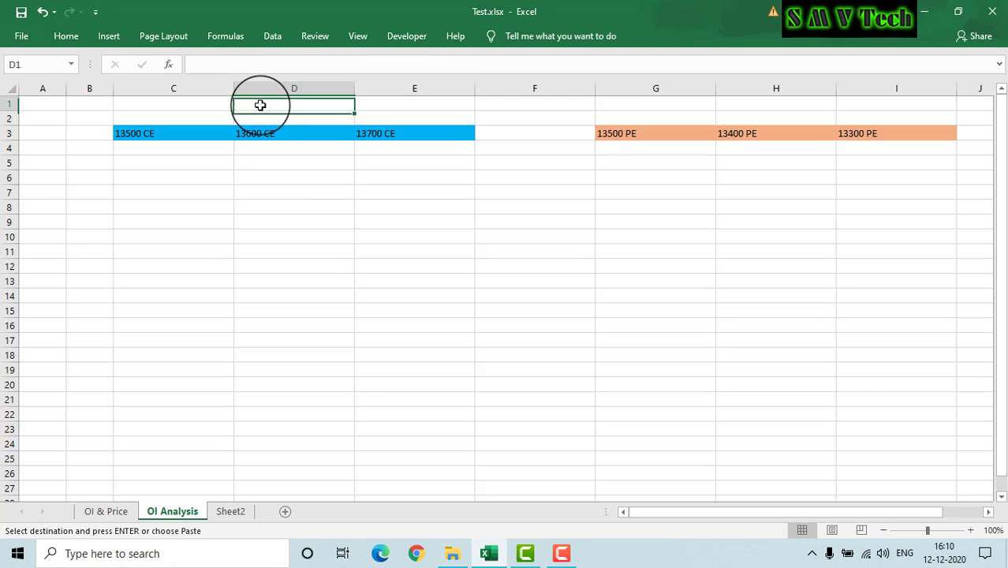
left_click(66, 36)
left_click(189, 164)
left_click_drag(146, 106, 395, 114)
left_click(89, 43)
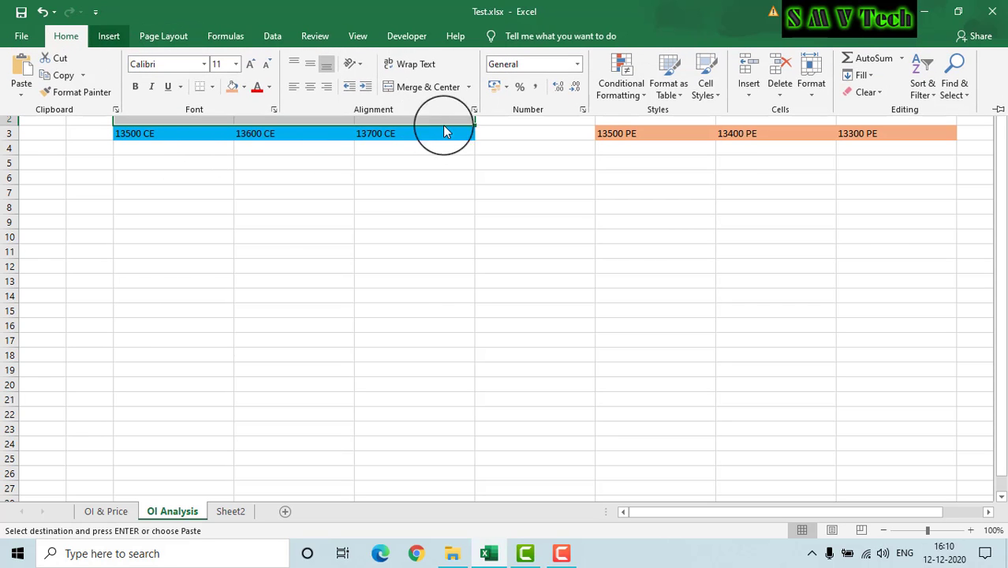
left_click(414, 87)
- Merge and center G1:I2 above the PE headings, and label the two merged blocks CALL and PUT
left_click(620, 105)
left_click_drag(748, 113, 882, 106)
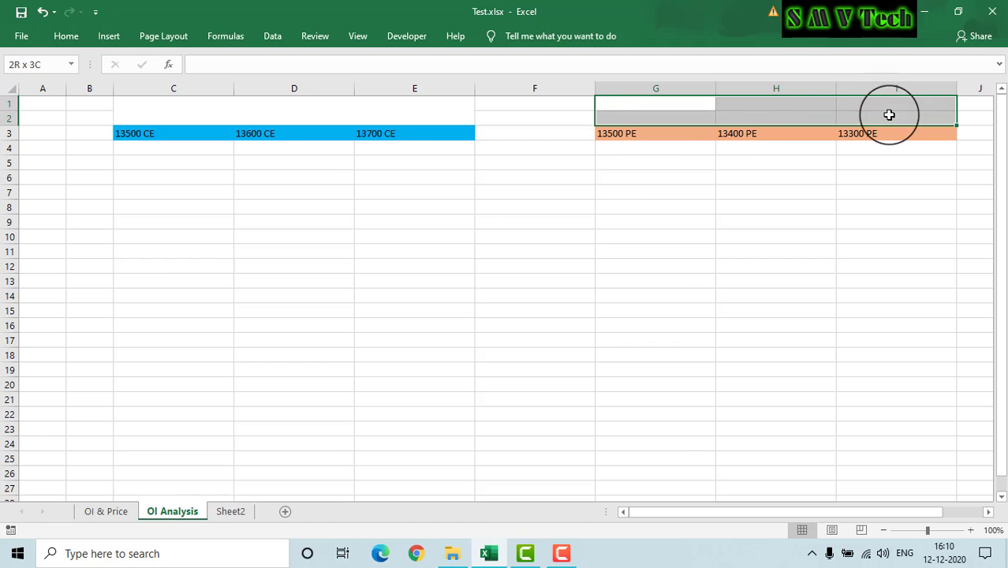
left_click(66, 37)
left_click(414, 87)
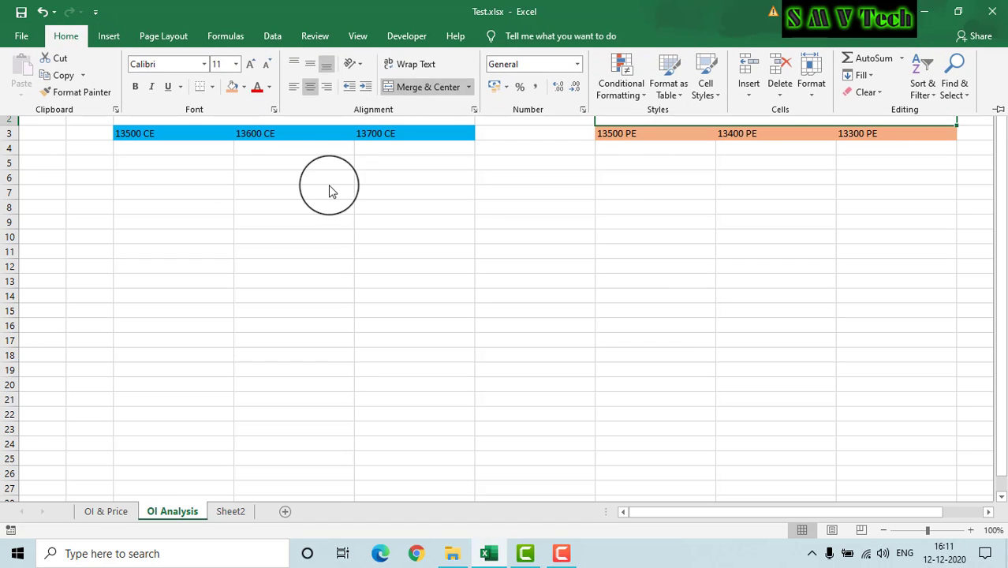
key("Down")
left_click(155, 147)
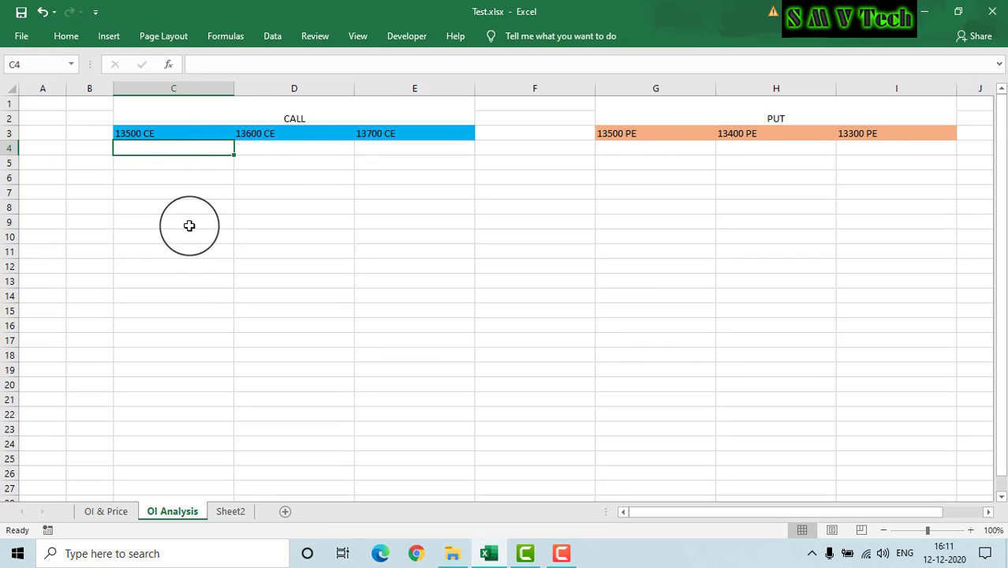
- Copy the times B5:B78 from the OI & Price sheet and paste them as values starting at B4 on OI Analysis
left_click(109, 511)
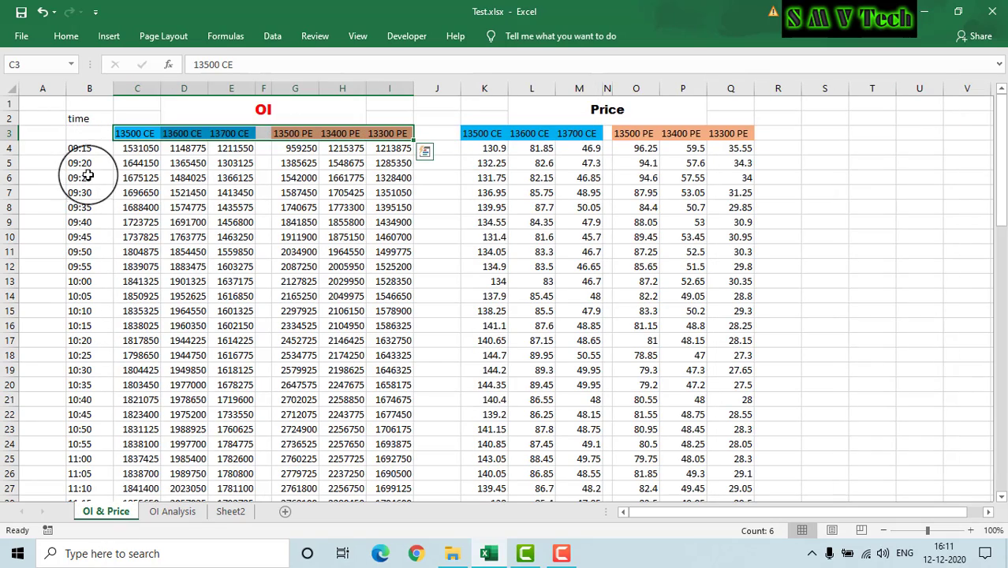
left_click_drag(79, 162, 96, 477)
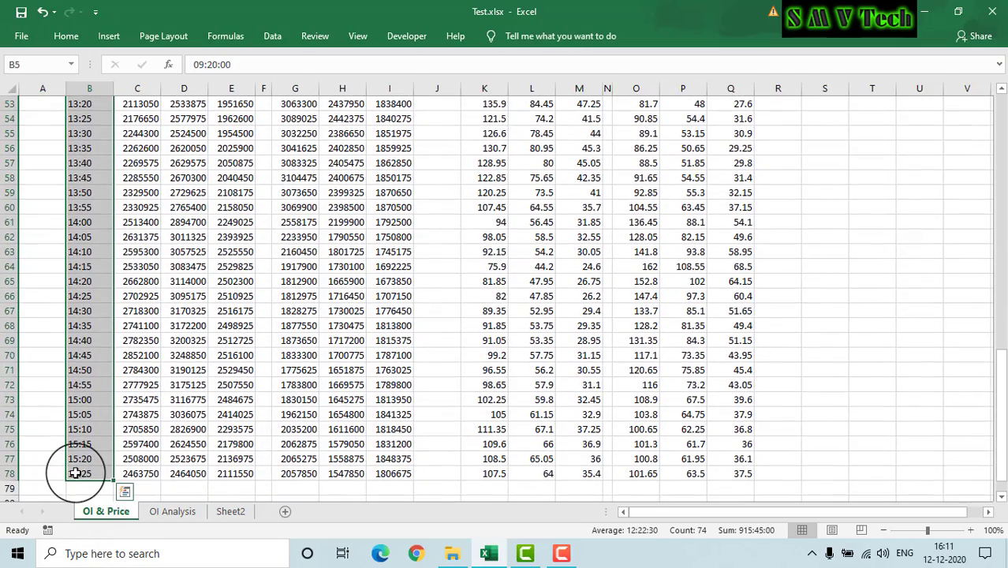
key("ctrl+c")
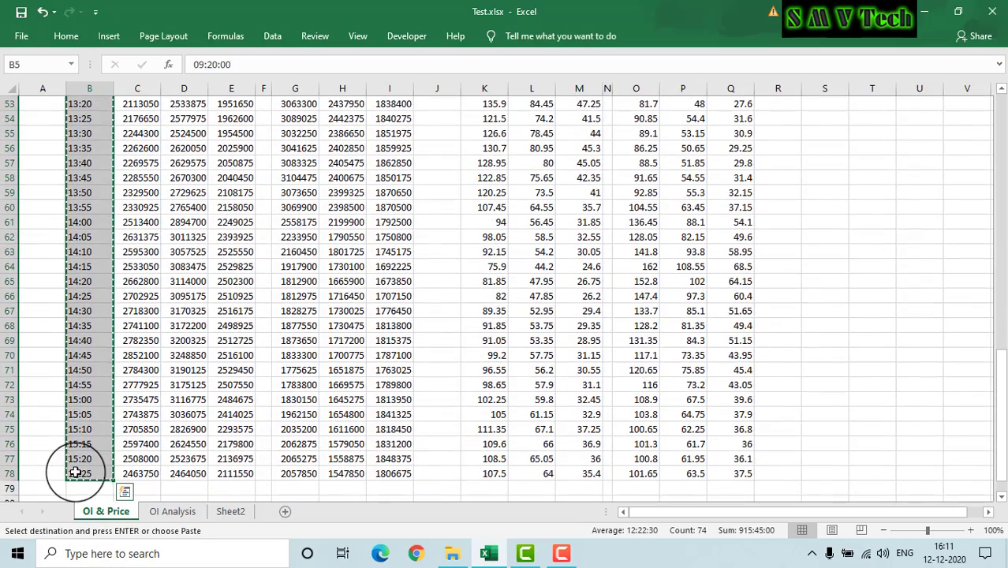
left_click(175, 511)
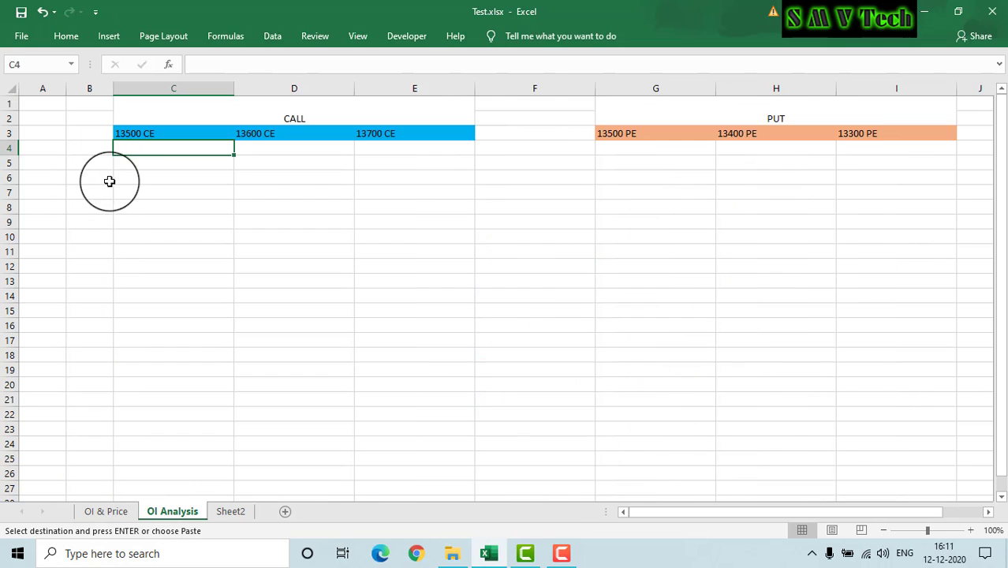
right_click(79, 149)
left_click(133, 214)
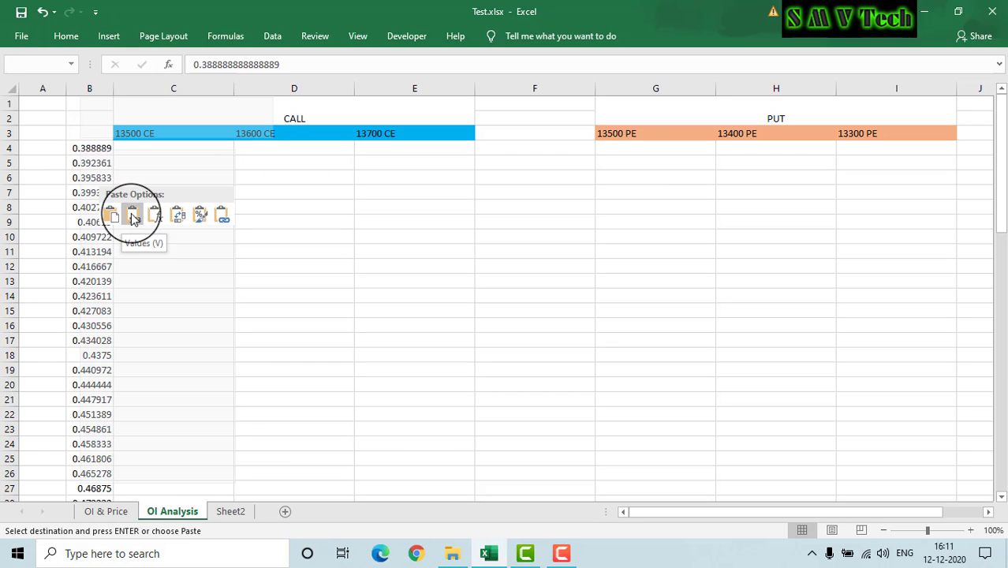
- Format the pasted times in column B of OI Analysis as Time with the 13:30 type, and head the column Time in B3
right_click(92, 152)
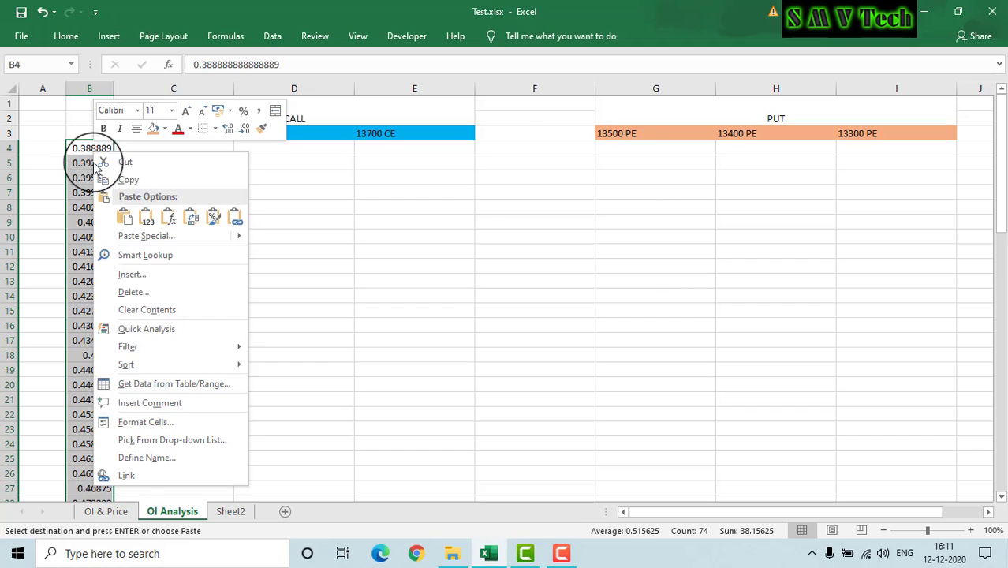
left_click(126, 420)
left_click(39, 292)
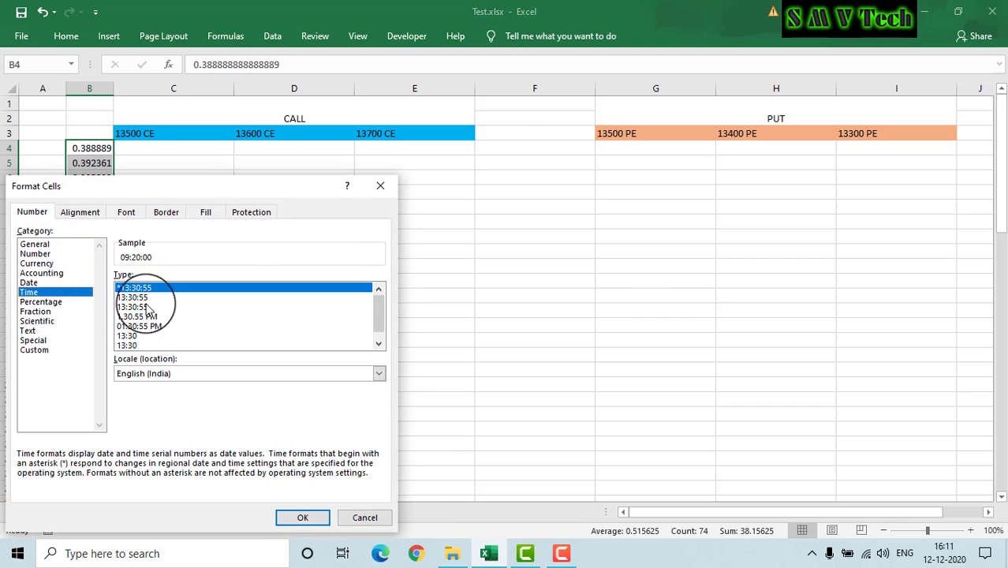
left_click(140, 336)
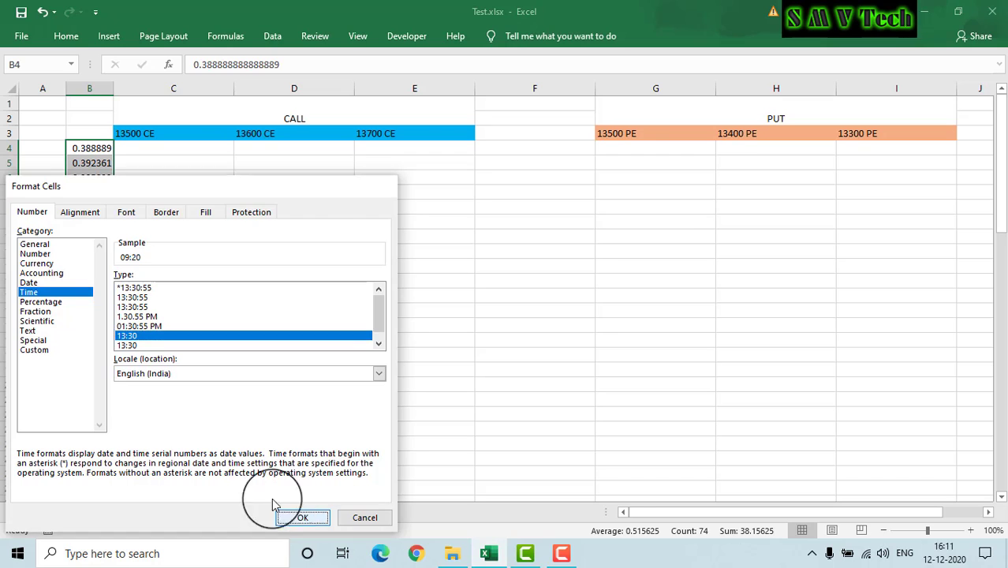
left_click(302, 517)
left_click(151, 239)
left_click(82, 130)
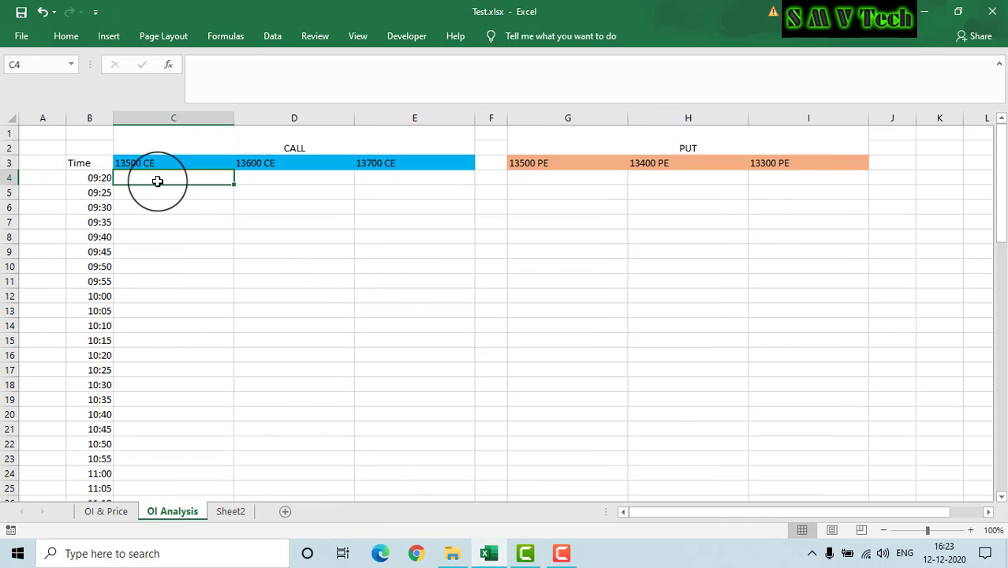
- On Sheet2, fill the Price formula in K5 back across row 5 to C5 so the OI columns use it too
key("ctrl+Page_Down")
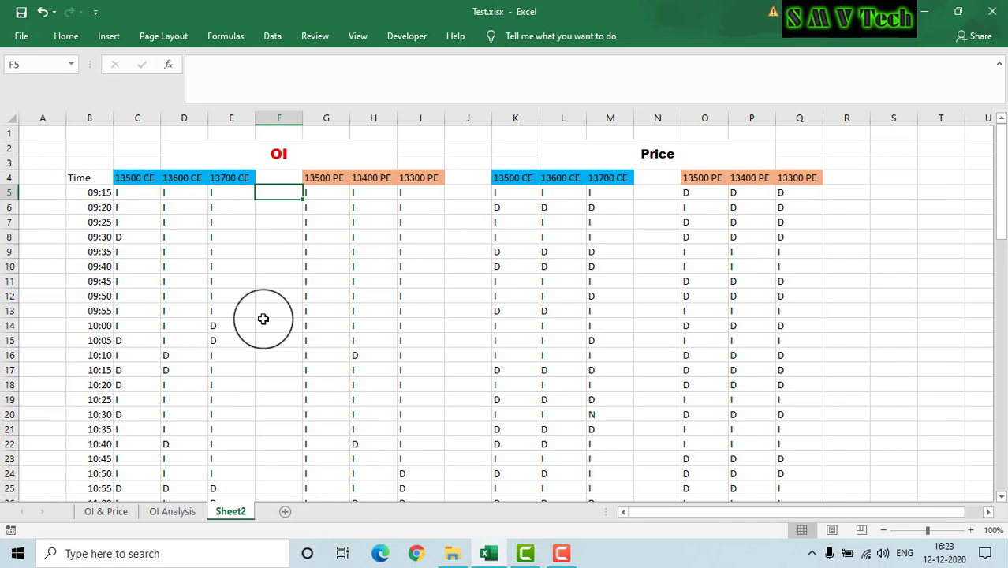
scroll(229, 414, "down", 13)
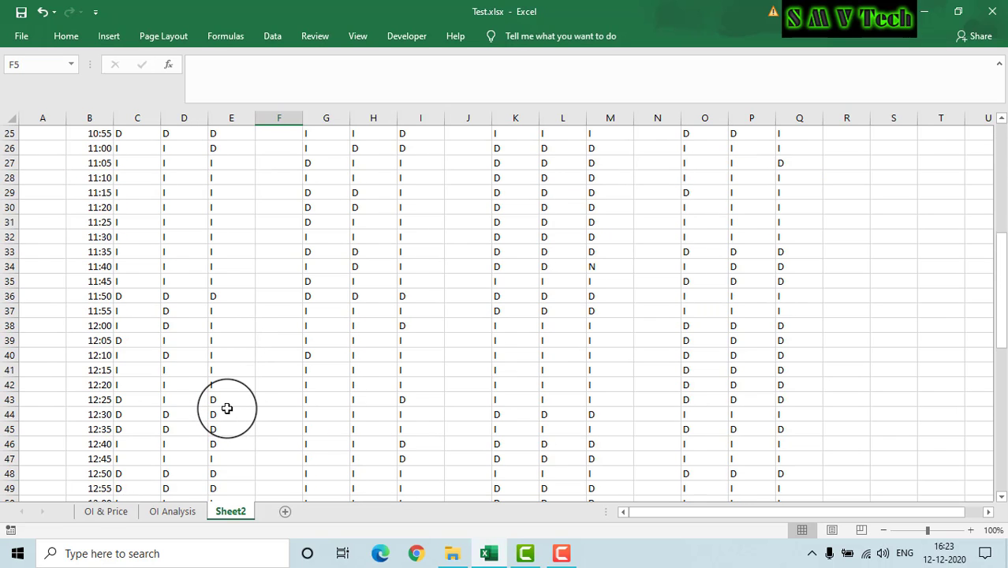
scroll(227, 407, "up", 13)
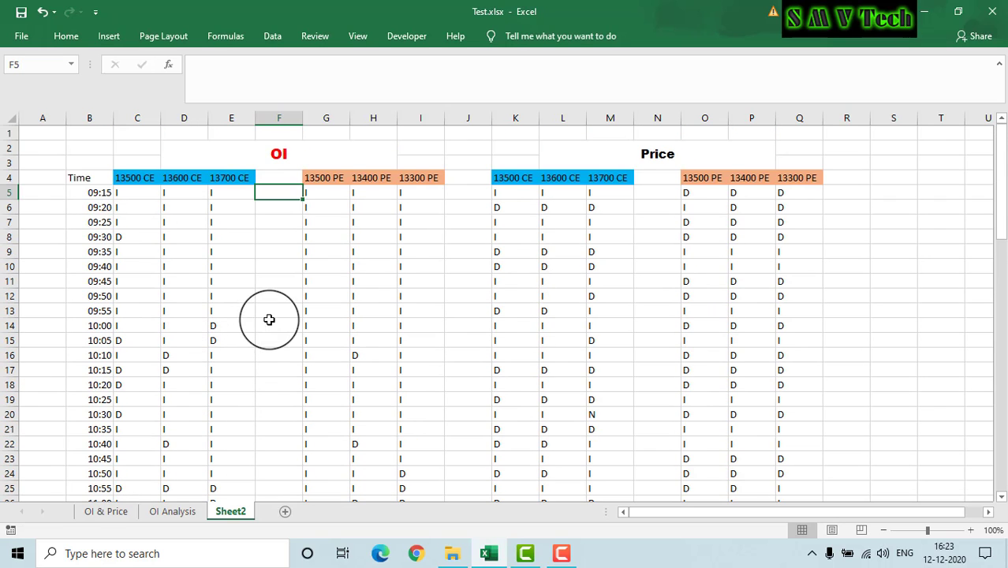
left_click(498, 197)
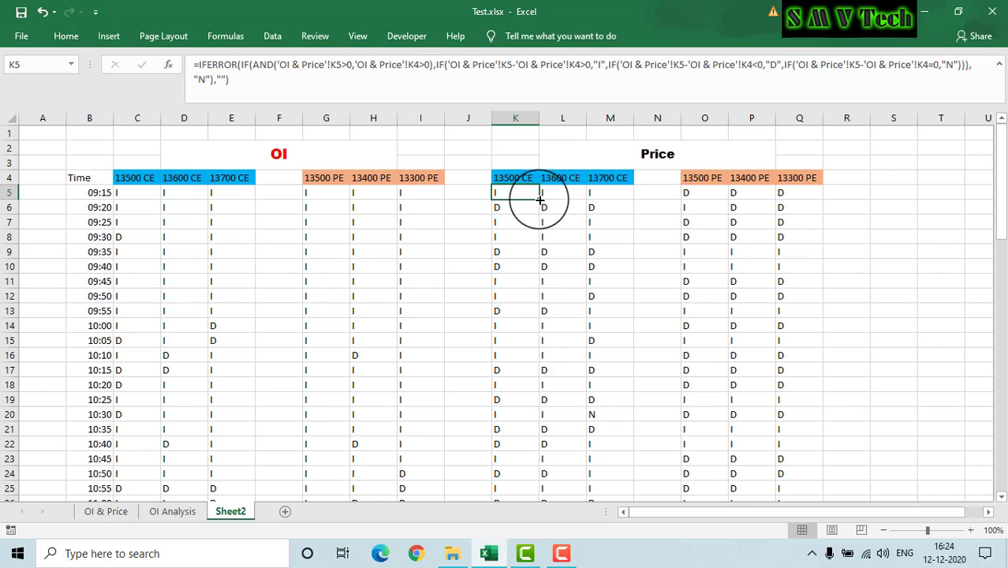
left_click_drag(538, 198, 118, 210)
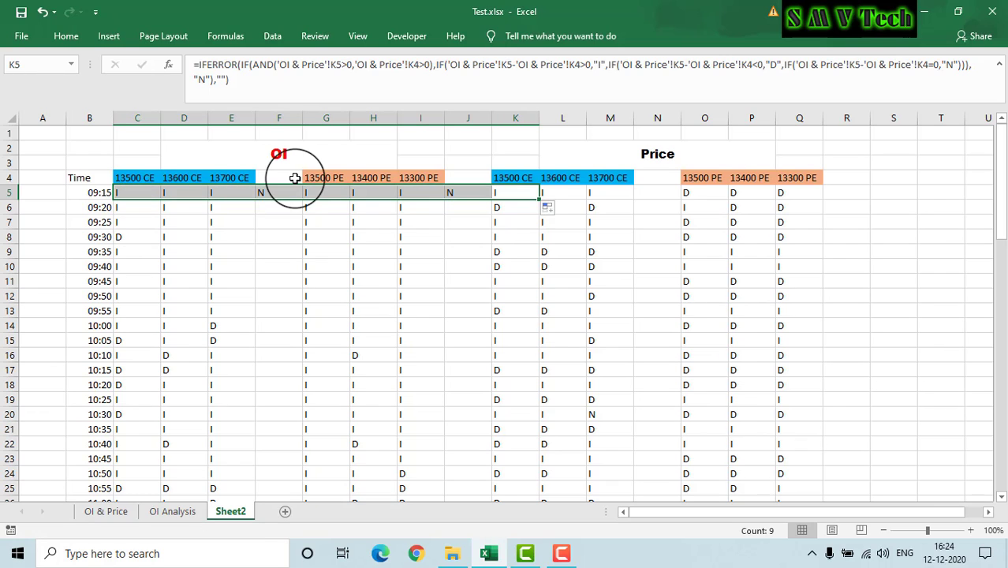
- Clear the filled formulas from the blank separator cells F5 and J5 on Sheet2
left_click(268, 194)
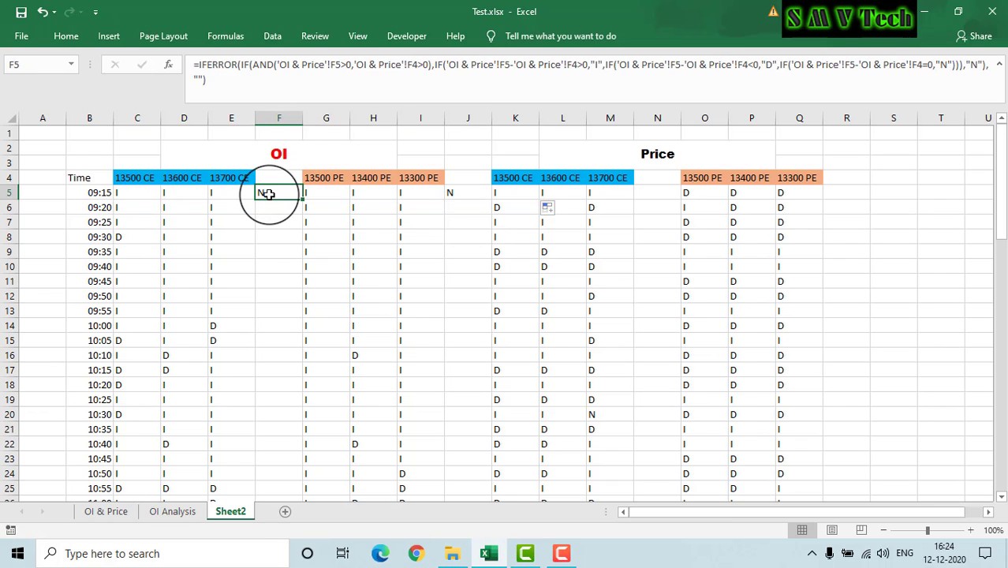
key("Delete")
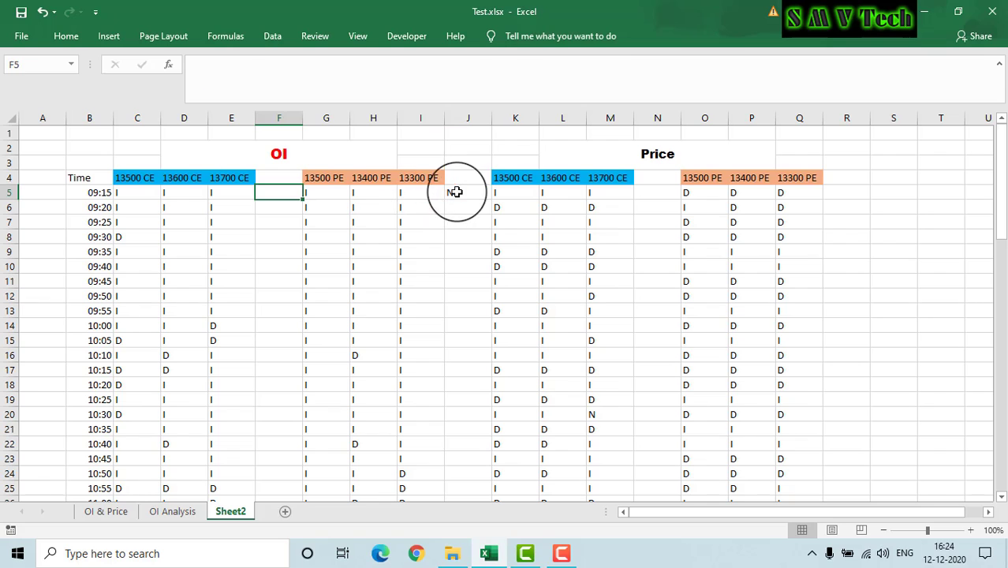
left_click(454, 193)
key("Delete")
- Fill the OI formulas in C5:E5 and G5:I5 down to the end of the time rows
left_click_drag(133, 194, 223, 194)
double_click(254, 199)
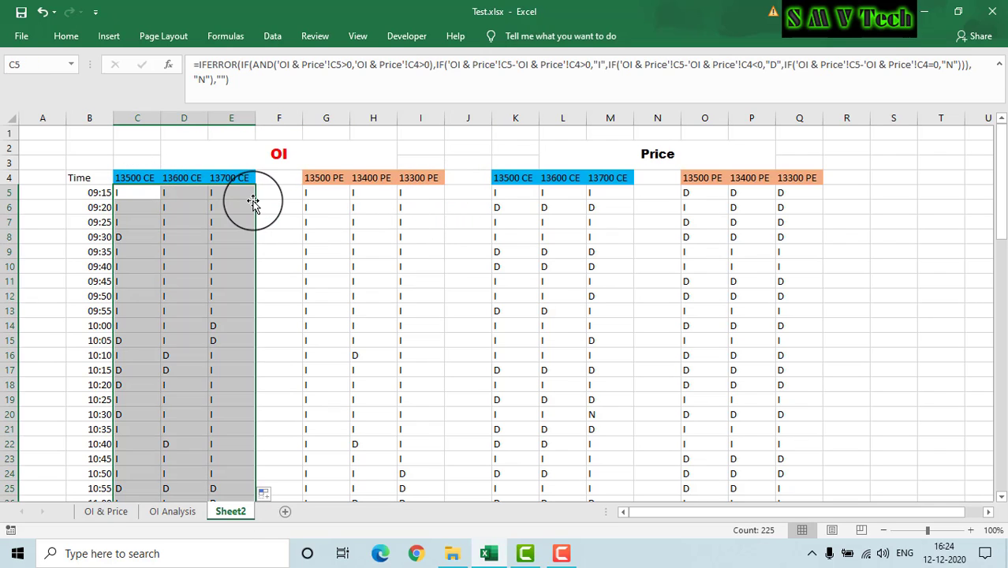
left_click_drag(310, 190, 428, 203)
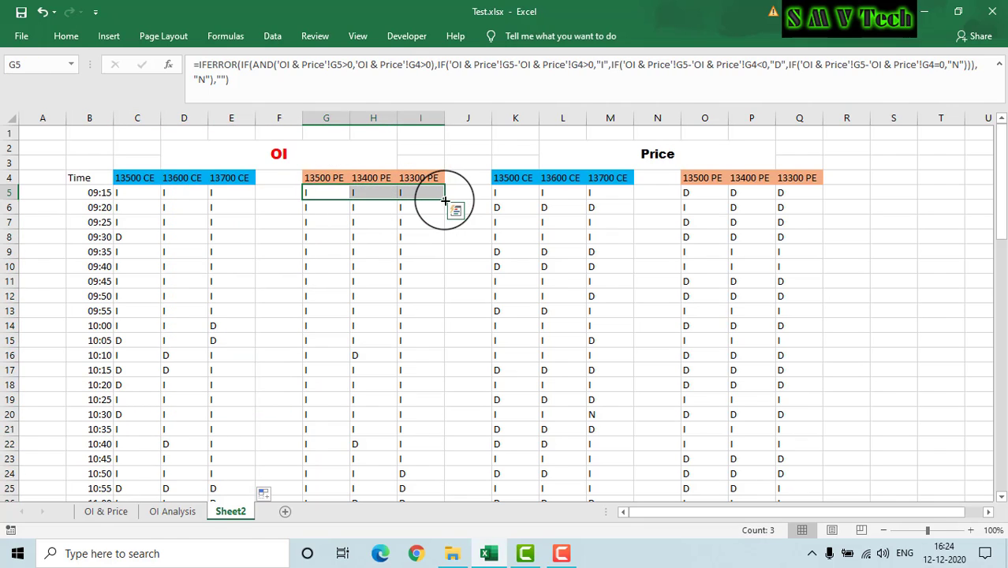
double_click(444, 200)
left_click(474, 193)
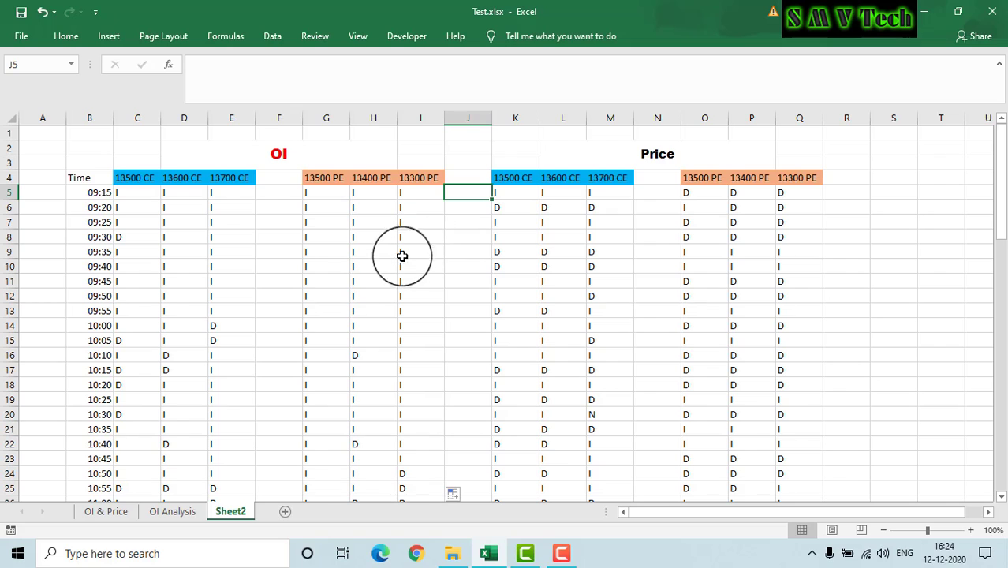
- In C4 of OI Analysis, start a formula returning "LONG" when Sheet2!C5 and Sheet2!K5 both equal "I", using IF with AND
left_click(184, 511)
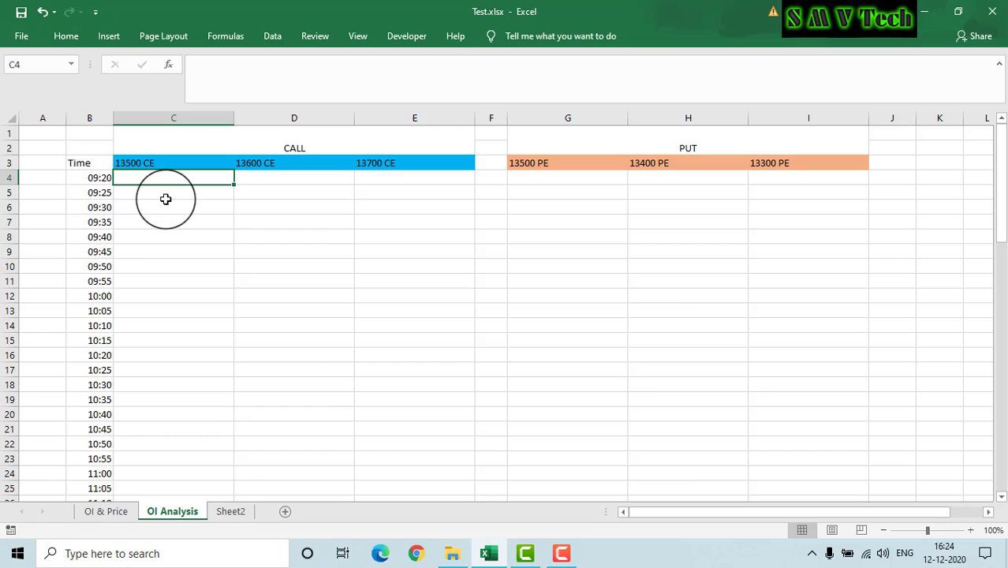
type("=IF")
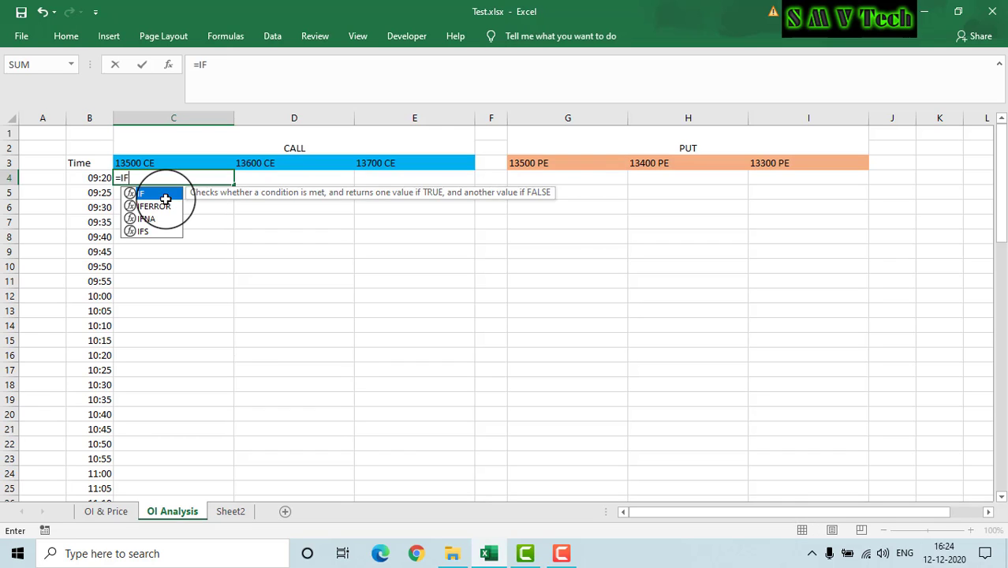
type("(AND(")
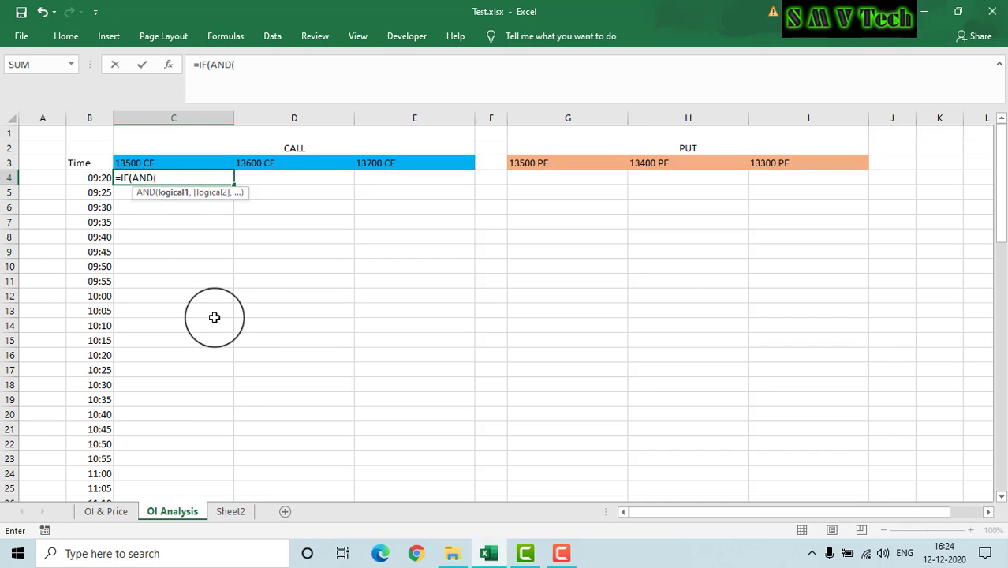
left_click(231, 511)
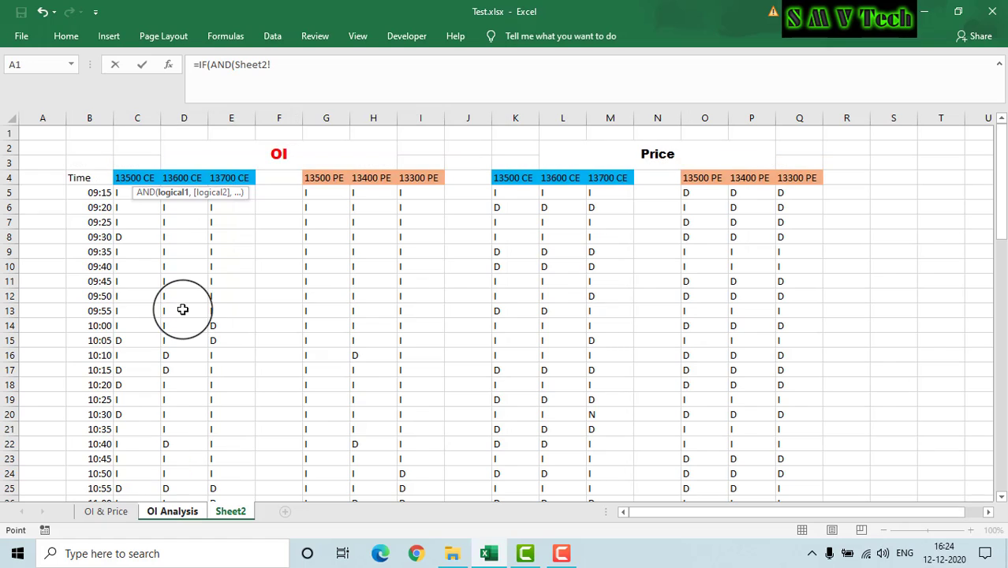
left_click(124, 192)
type("=\"I\",")
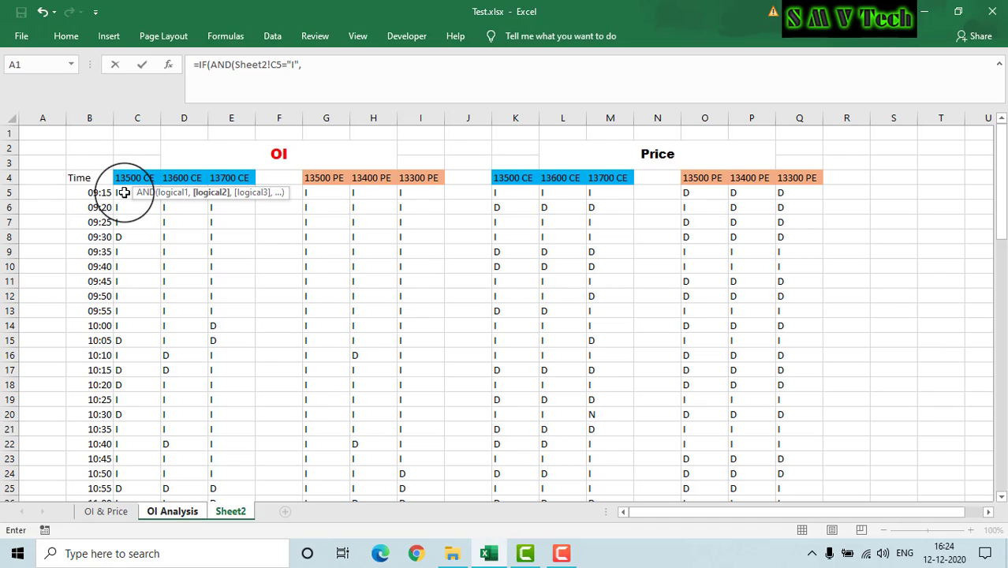
left_click(512, 195)
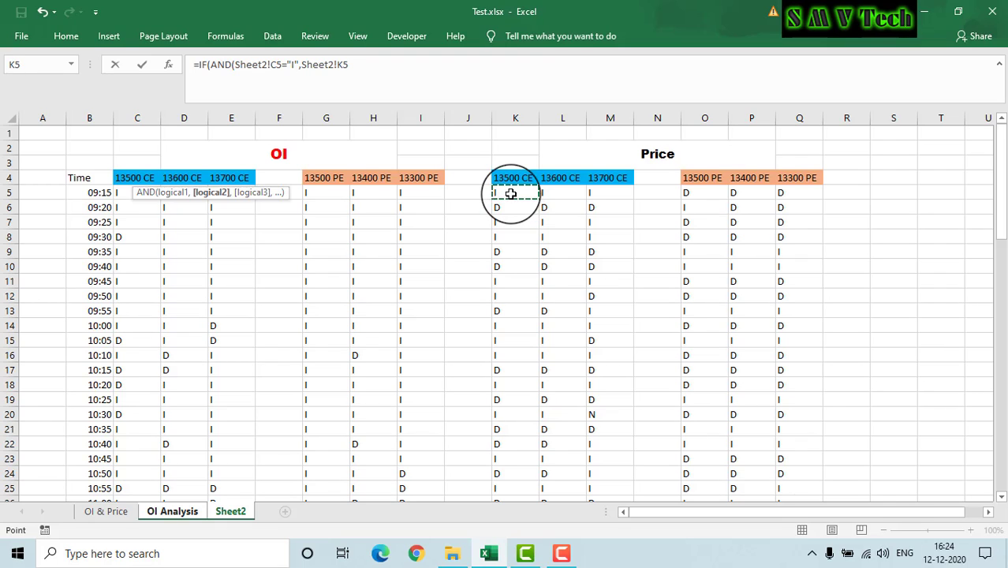
type("=\"I\")")
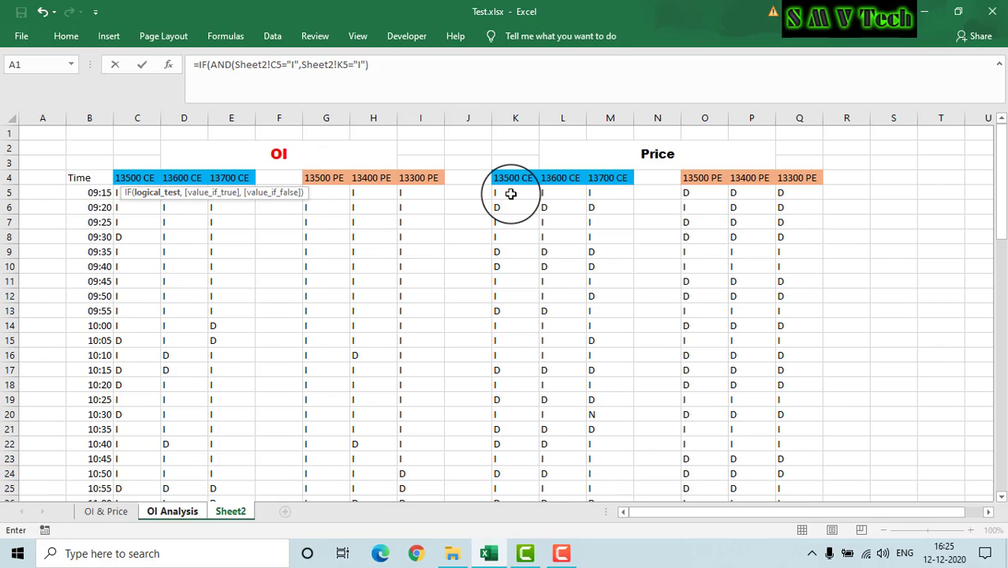
type(",")
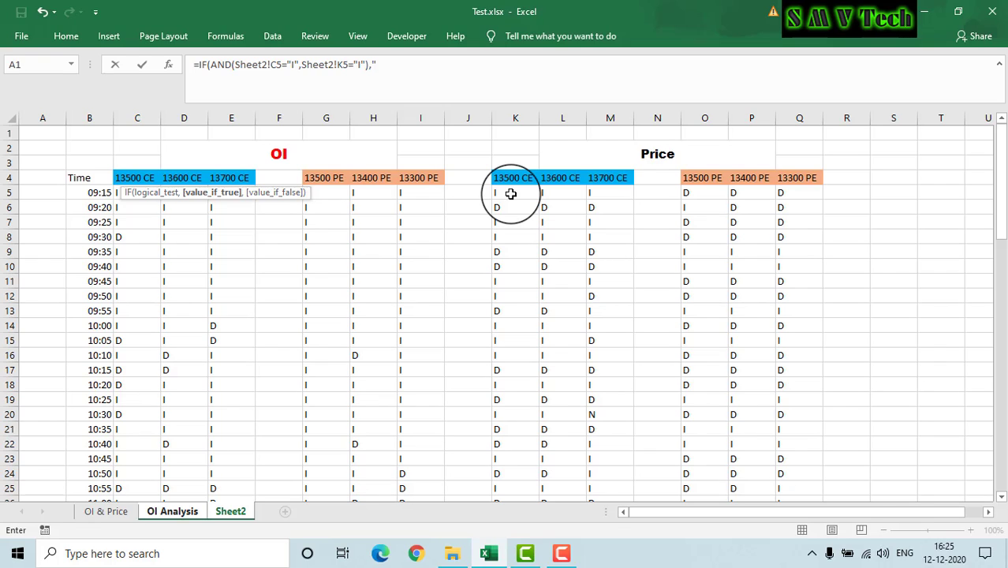
type("\"LONG\",")
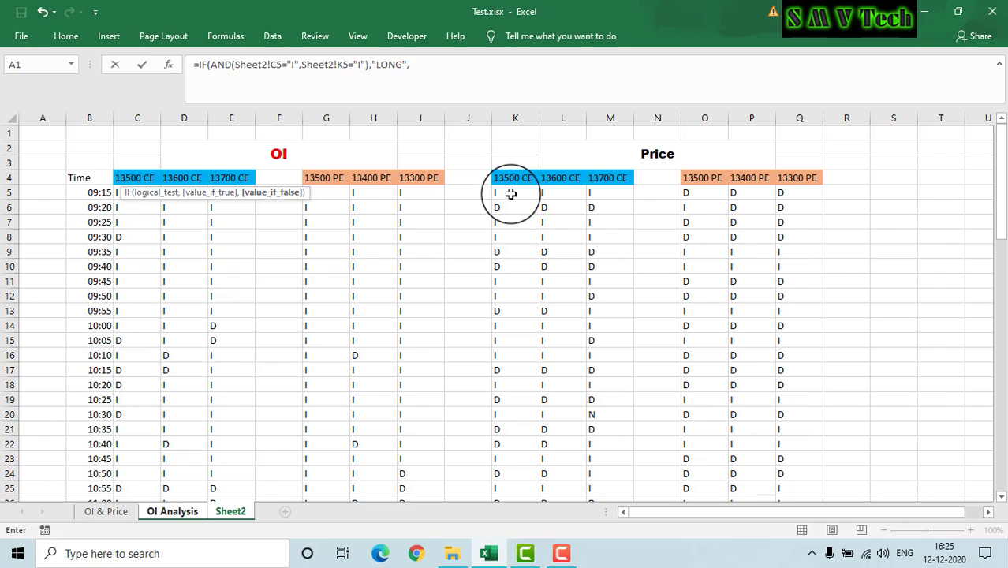
- Nest a second IF(AND()) in the formula that returns "LONG UNWINDING" when Sheet2!C5 and Sheet2!K5 both equal "D"
type("IF(AND(")
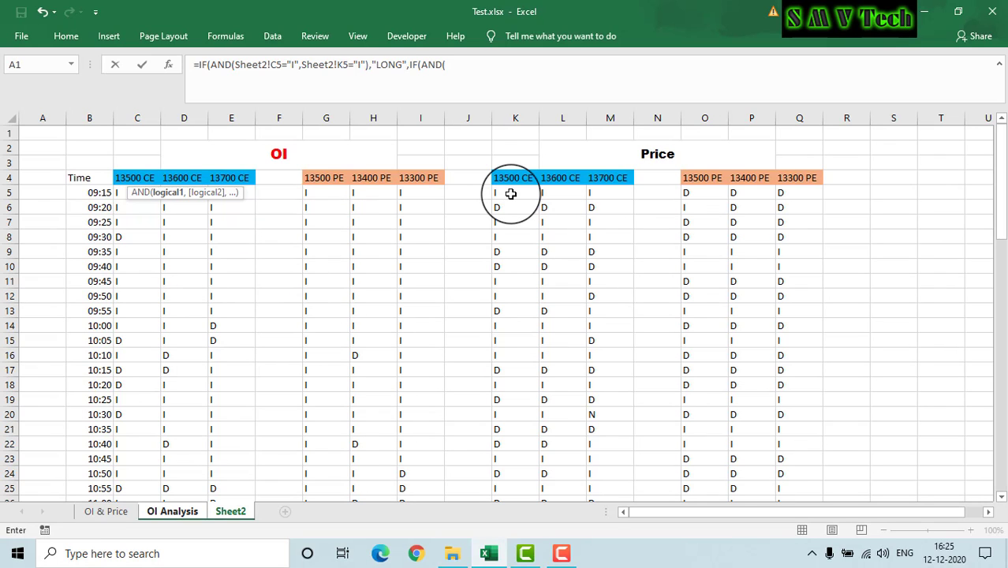
left_click(121, 196)
type("D\",")
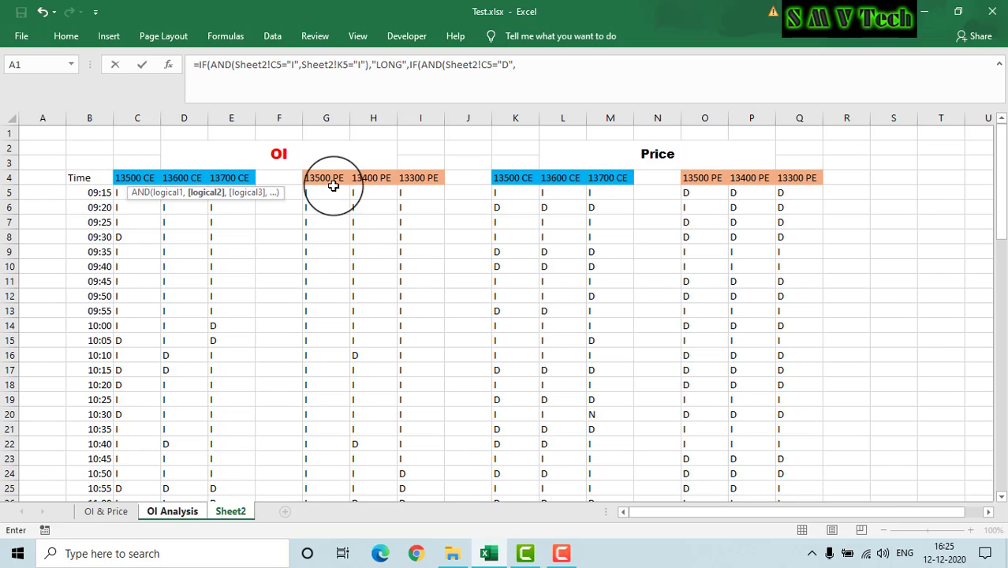
left_click(507, 193)
type("=\"D\"")
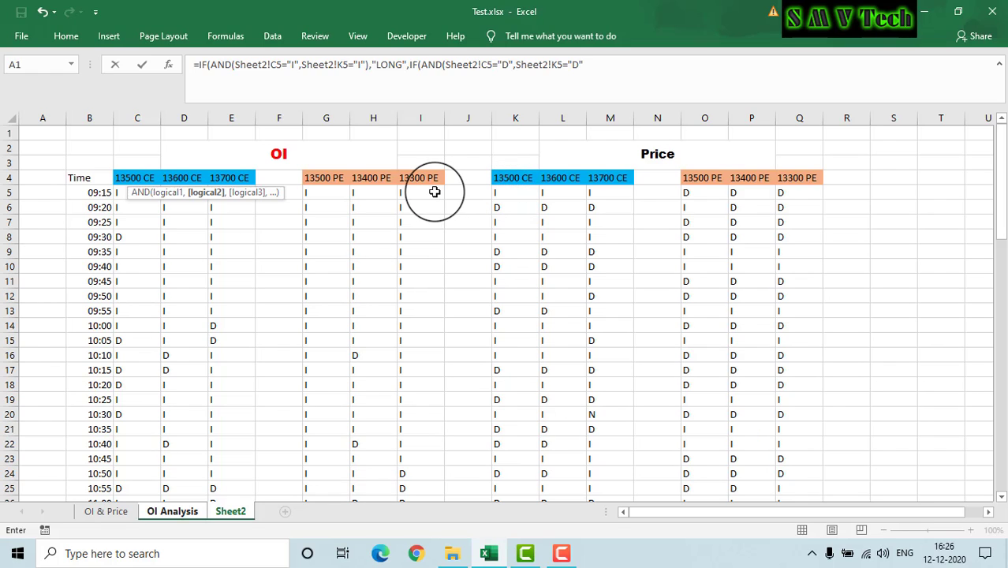
type(")")
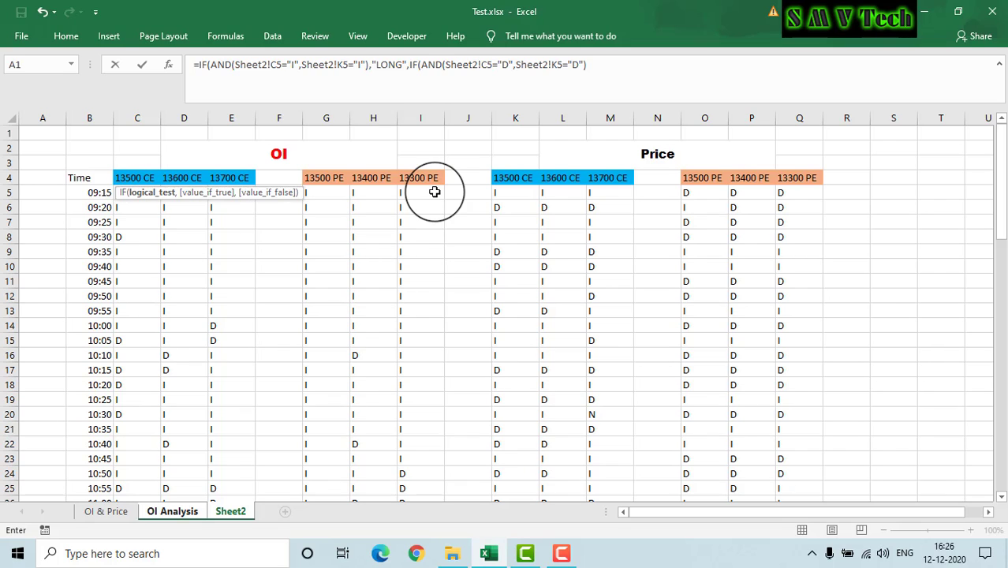
type(",")
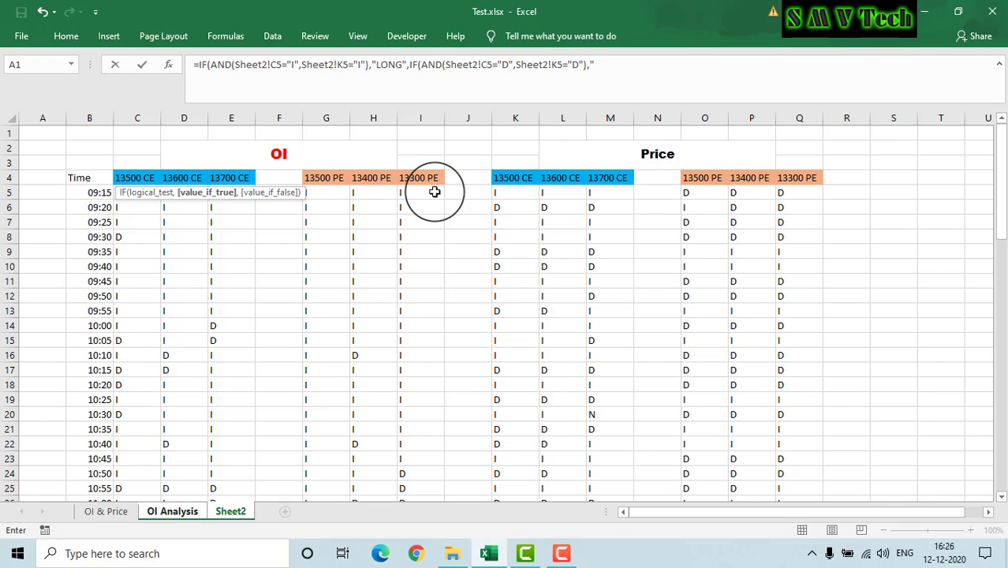
type("\"LONG UNWINDING")
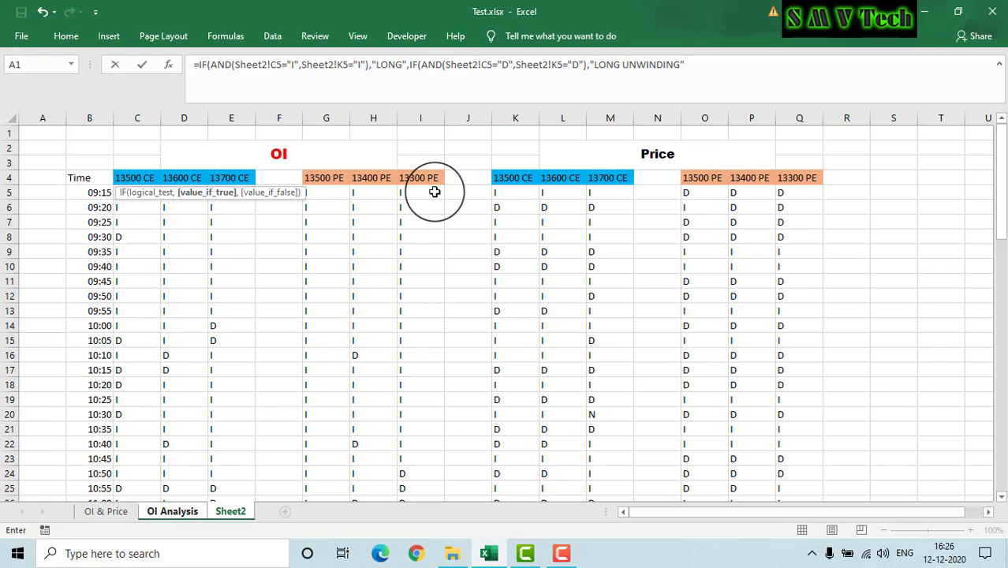
type("\",")
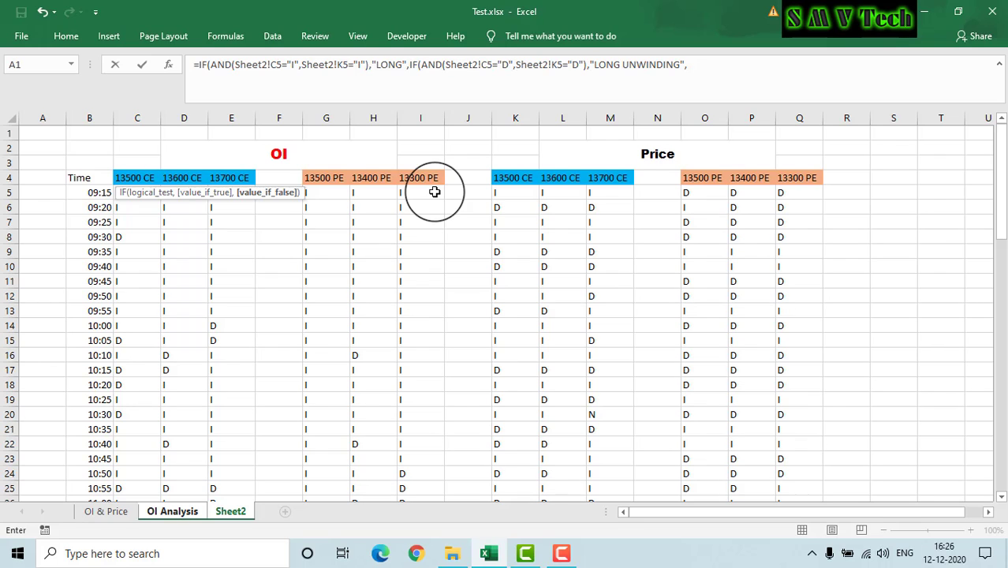
- Nest a third IF(AND()) in the formula that returns "SHORT" when Sheet2!C5 equals "I" and Sheet2!K5 equals "D"
type("IF(AND")
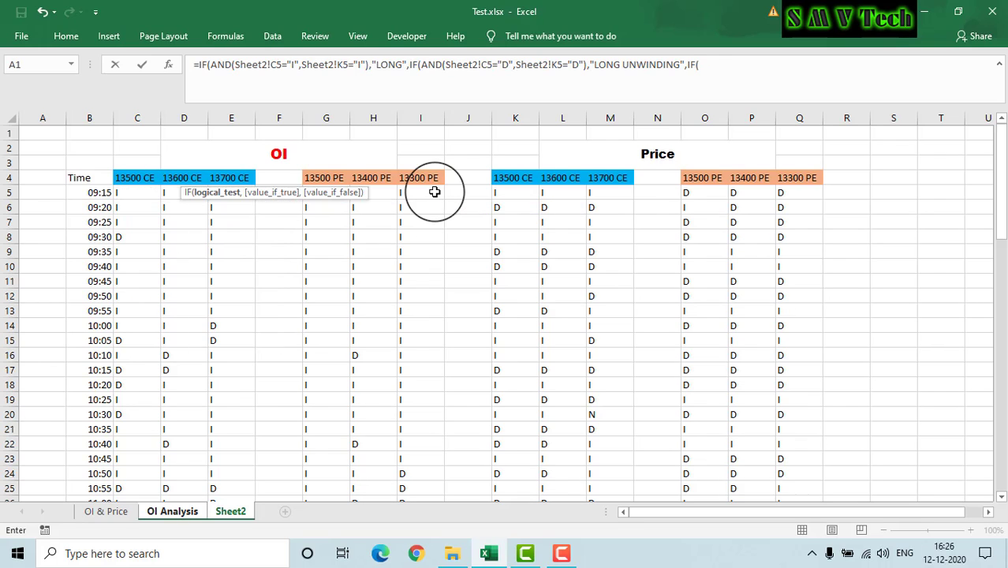
type("(")
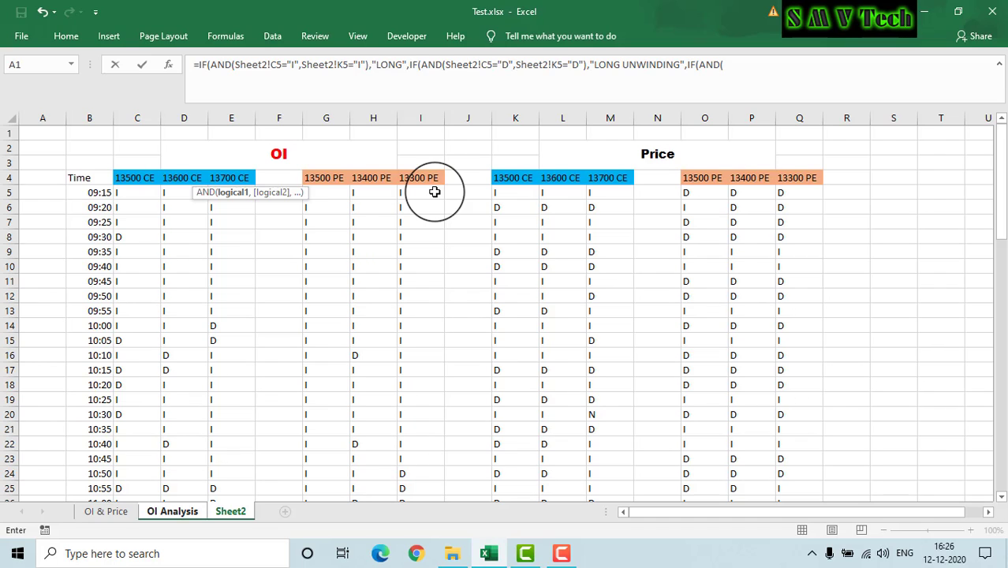
left_click(135, 197)
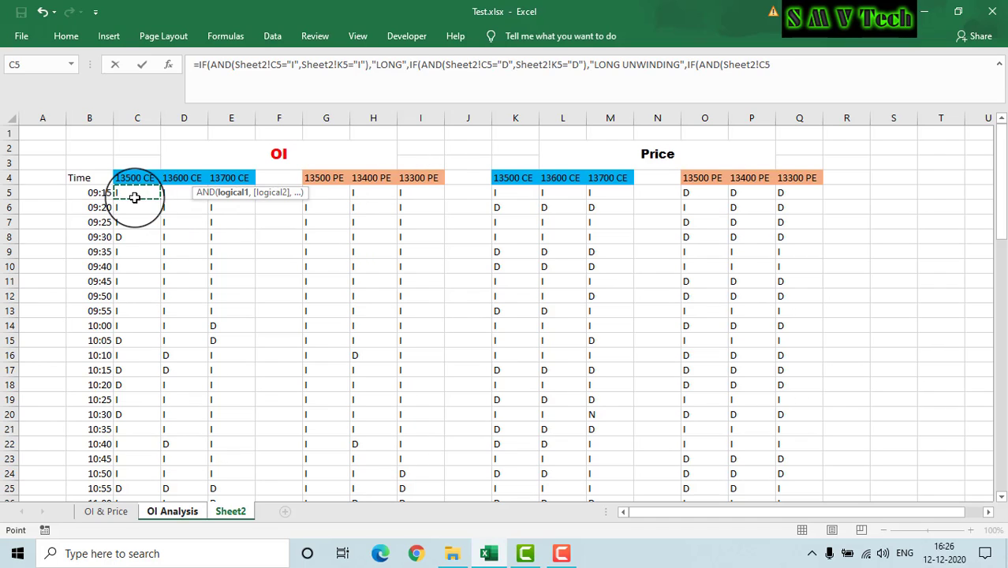
type("=\"I\",")
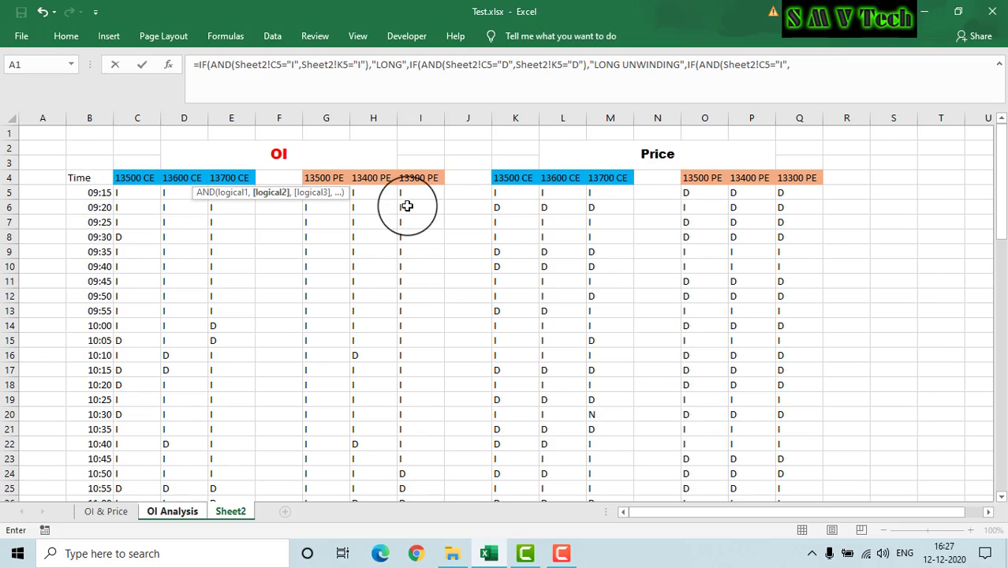
left_click(506, 198)
type("=")
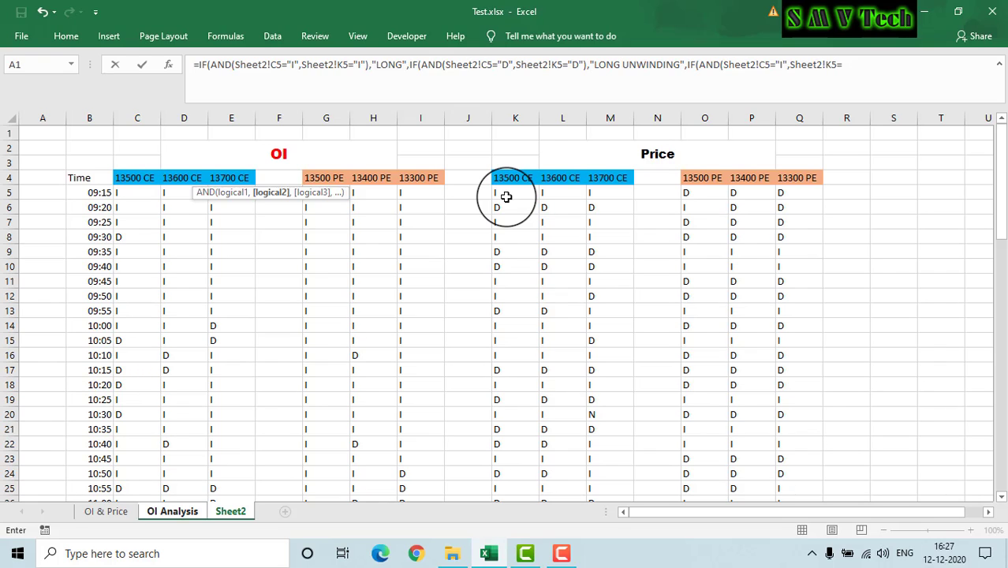
type("\"D\",")
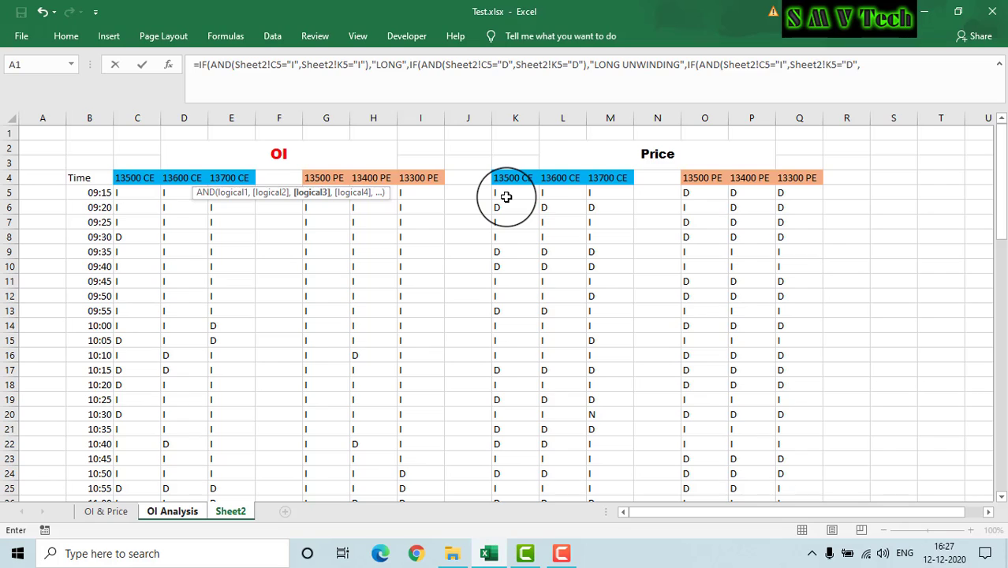
key("BackSpace")
type(")")
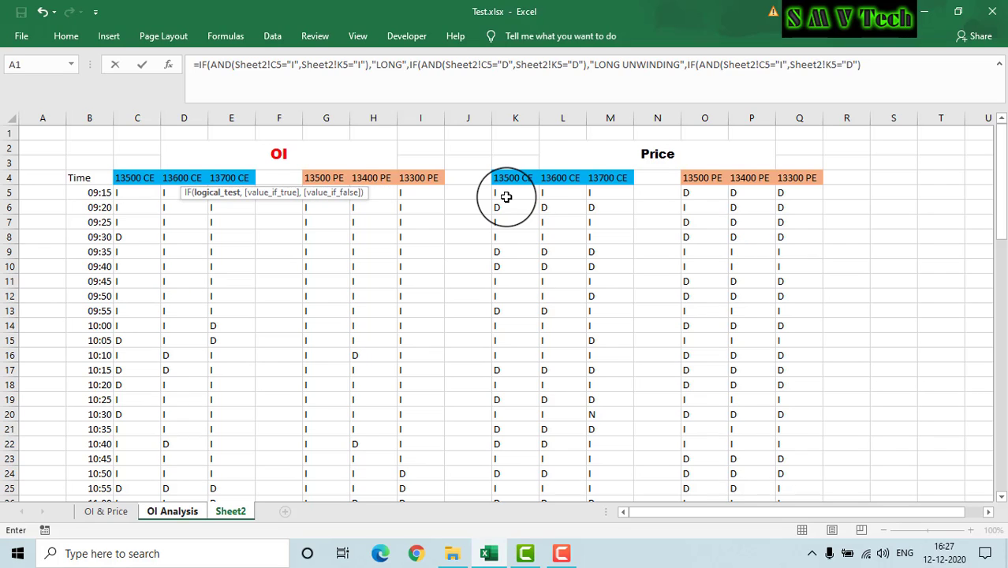
type(",")
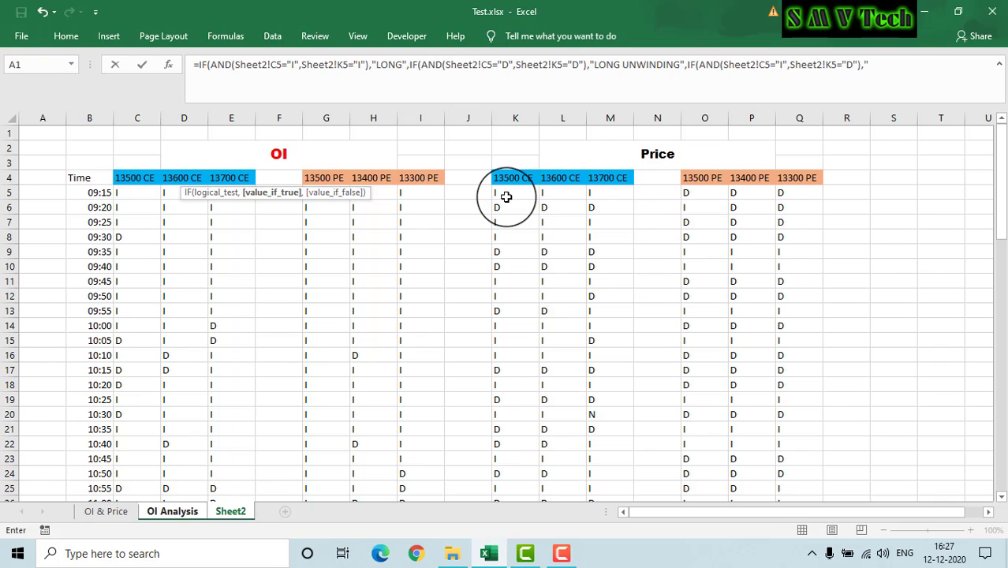
type("\"SHORT\",I")
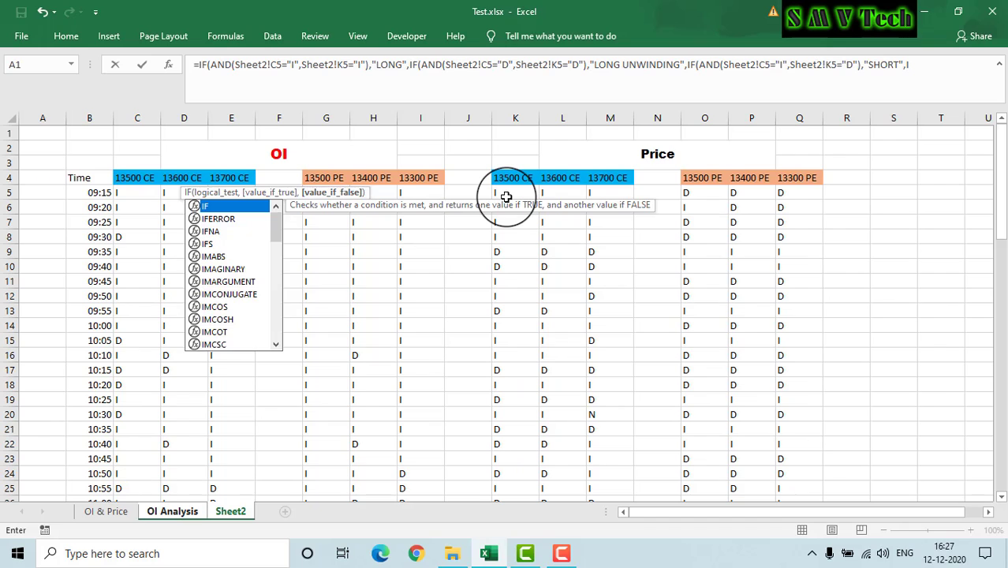
- Nest a fourth IF(AND()) that returns "SHORT COVERING" when Sheet2!C5 equals "D" and Sheet2!K5 equals "I"
type("F(AND(")
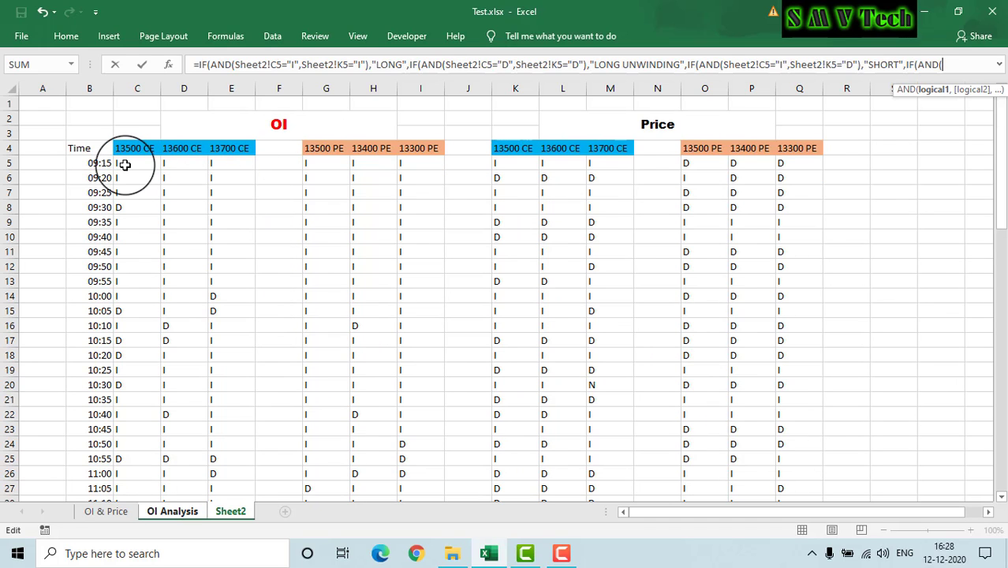
left_click(125, 164)
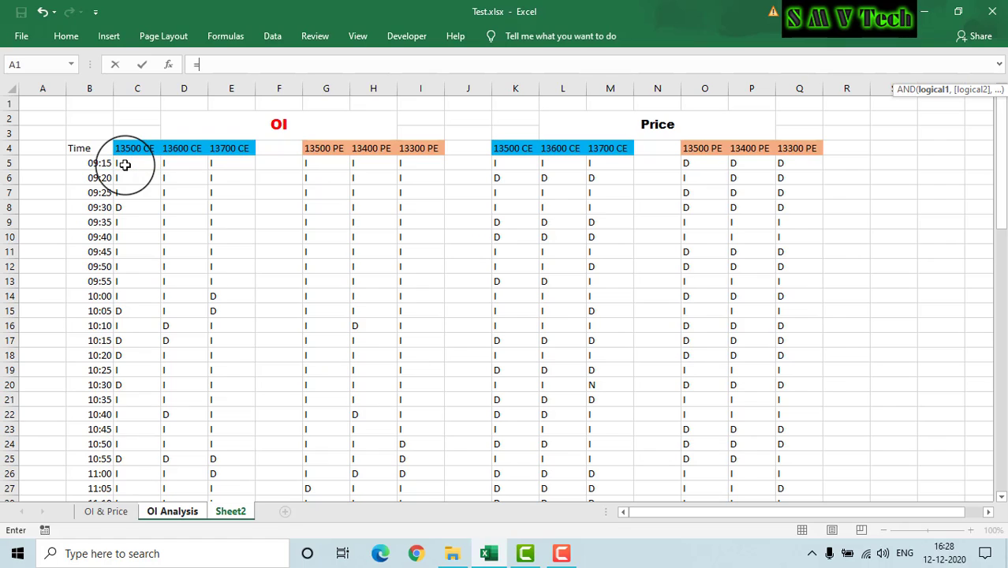
type("\"D\",")
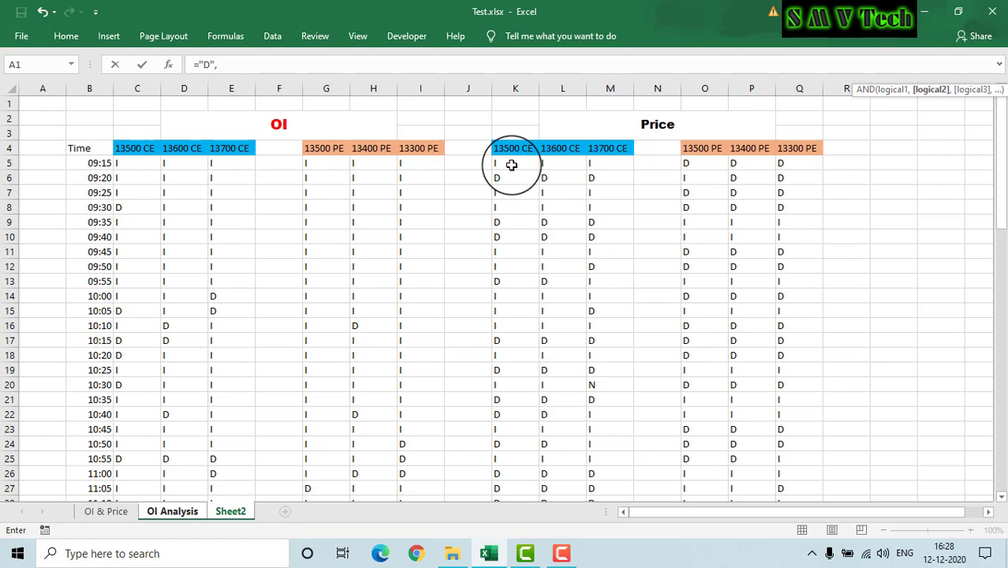
left_click(502, 162)
type("=")
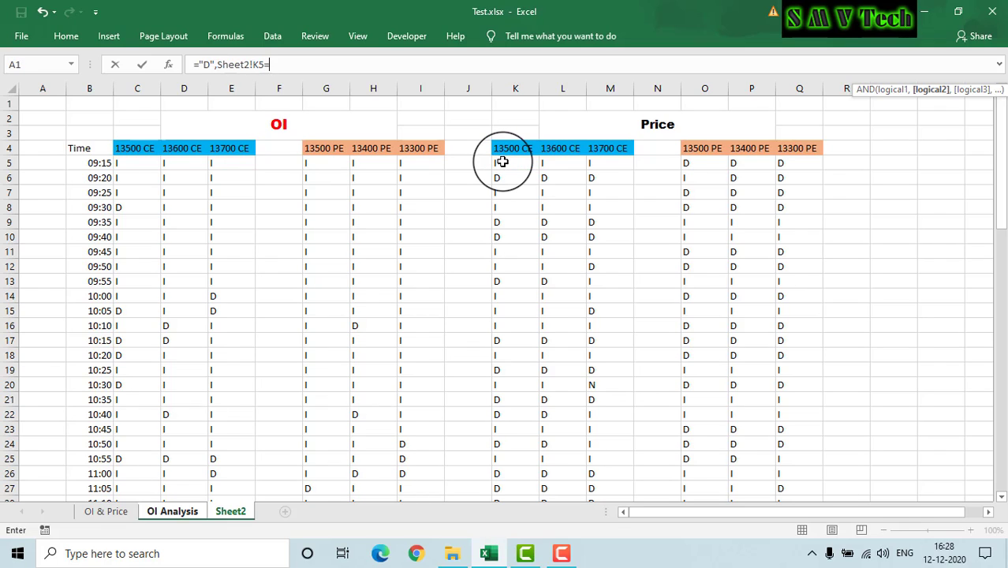
type("\"I\"),\"")
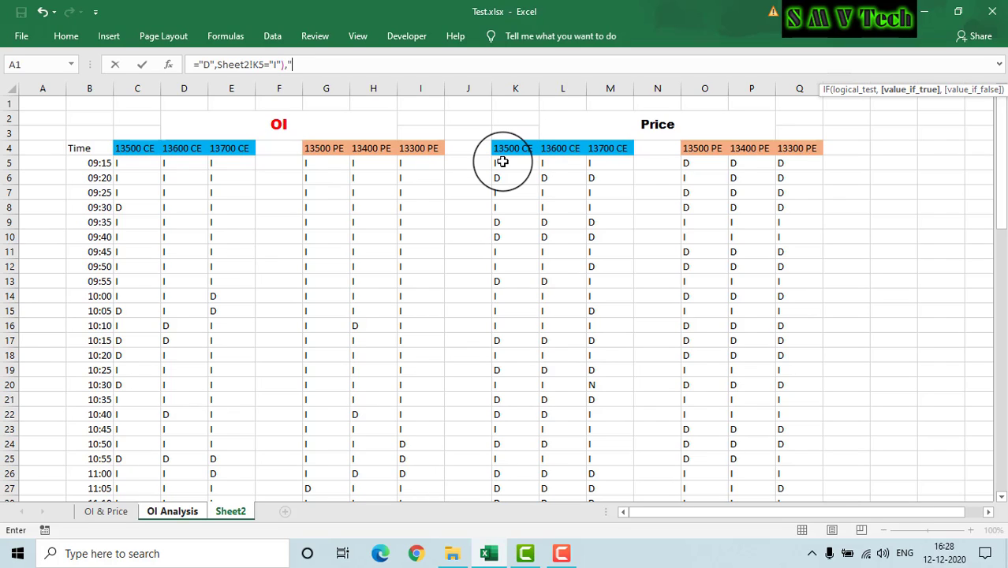
type("SHORT COVERING")
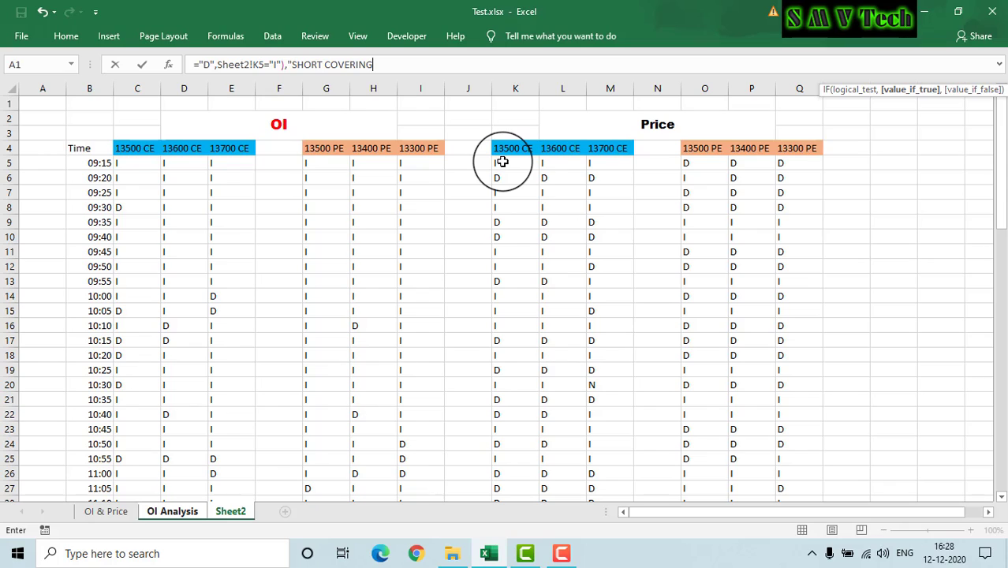
type("\",")
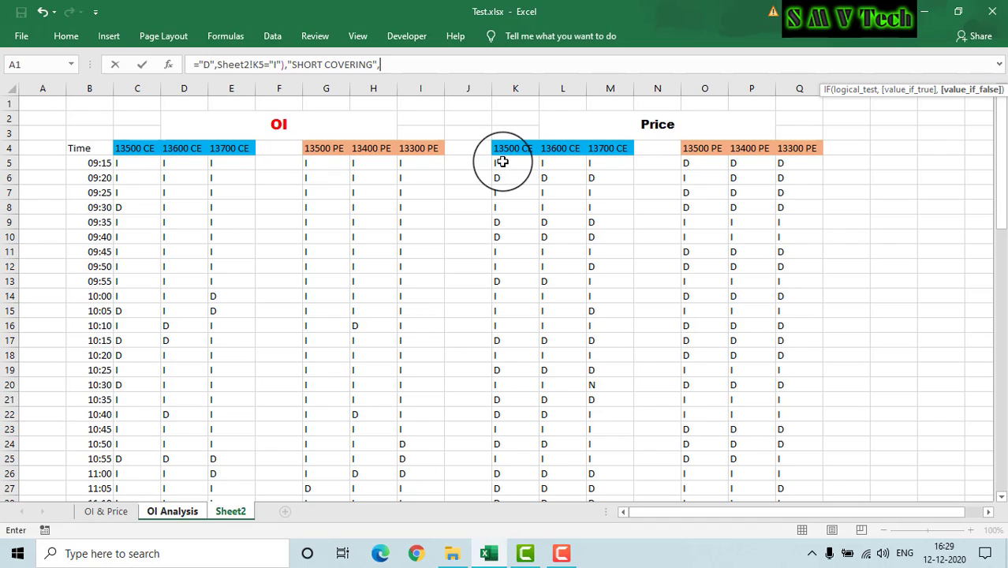
- Finish the C4 formula with a nested IF(OR()) returning "" when Sheet2!C5 or Sheet2!K5 equals "N", accepting Excel's bracket correction
type("IF")
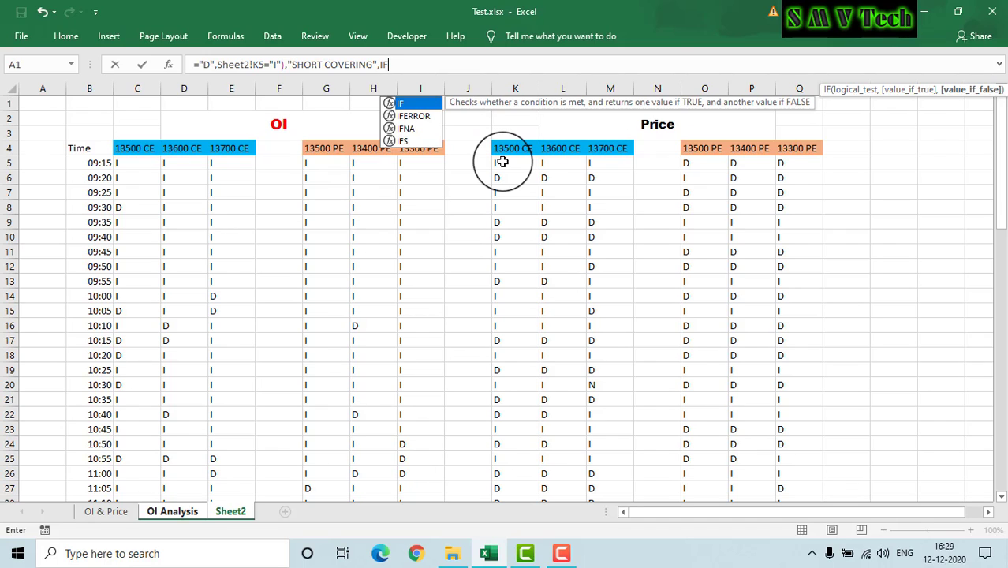
type("(OR")
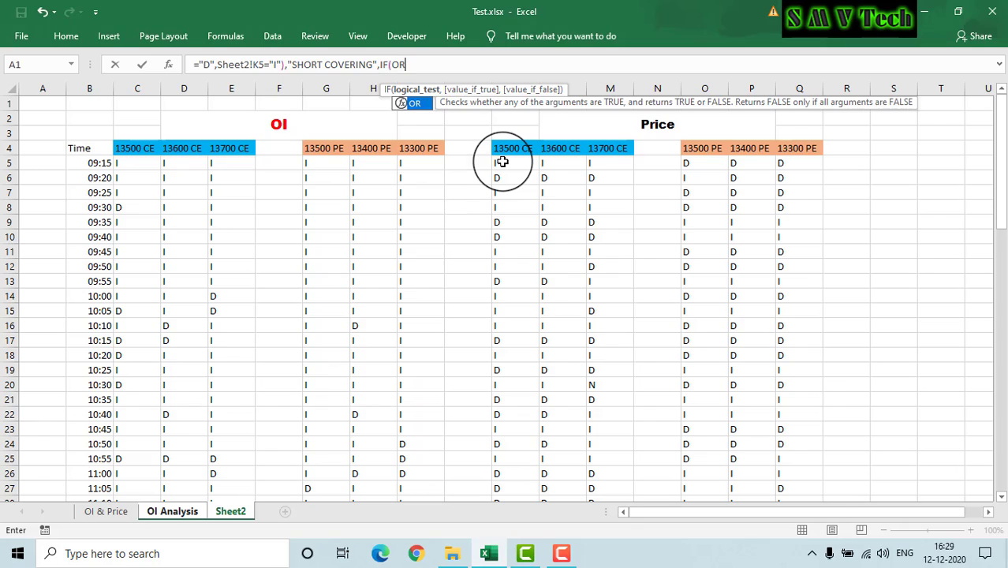
type("(")
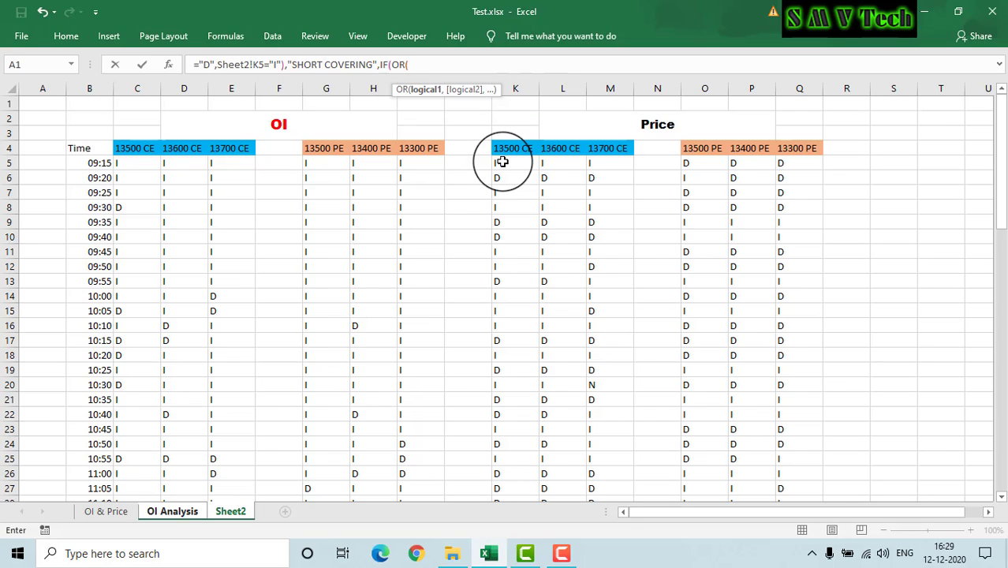
left_click(120, 165)
type("=\"N\",")
left_click(505, 164)
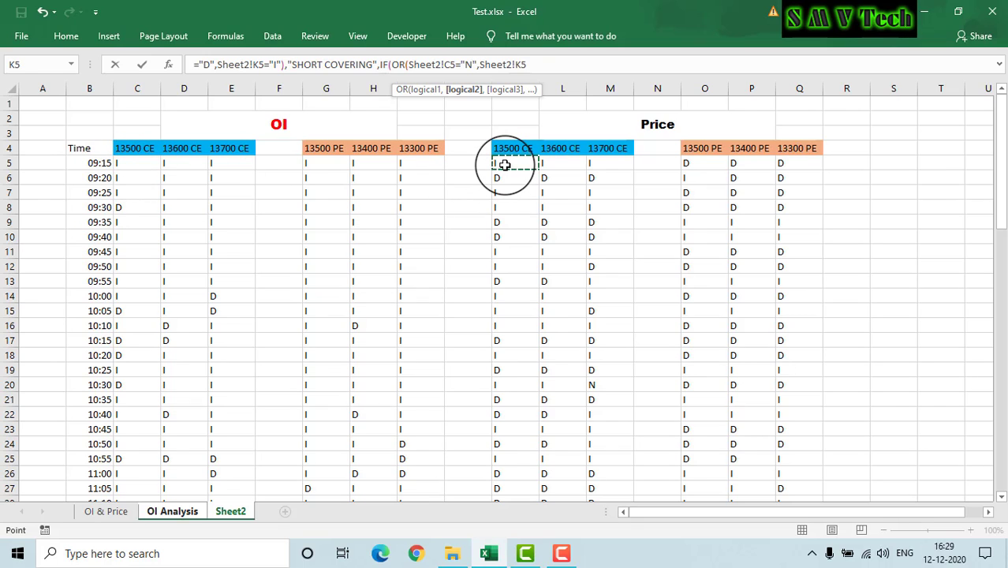
type("=\"N\"")
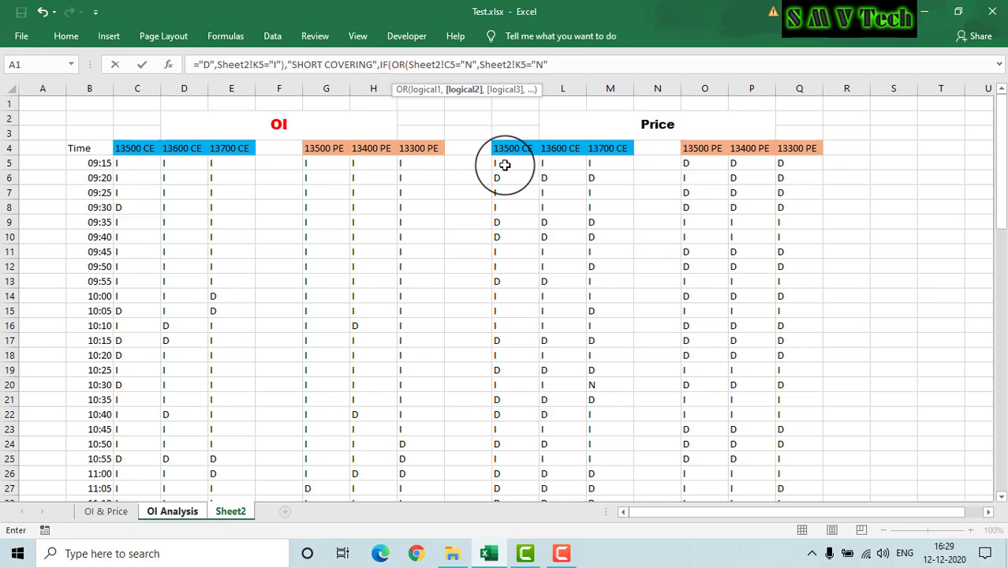
type("),")
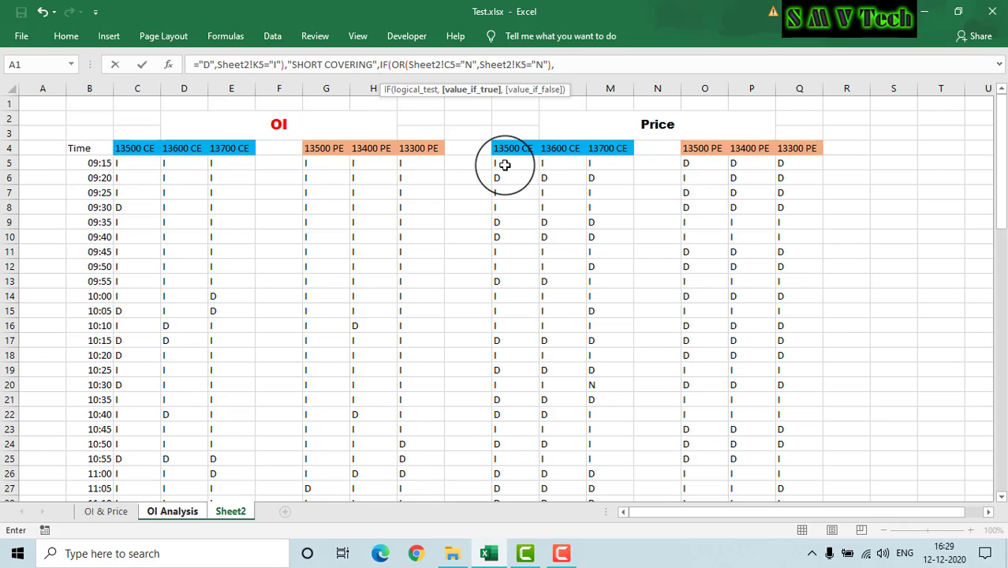
type("\"\"))")
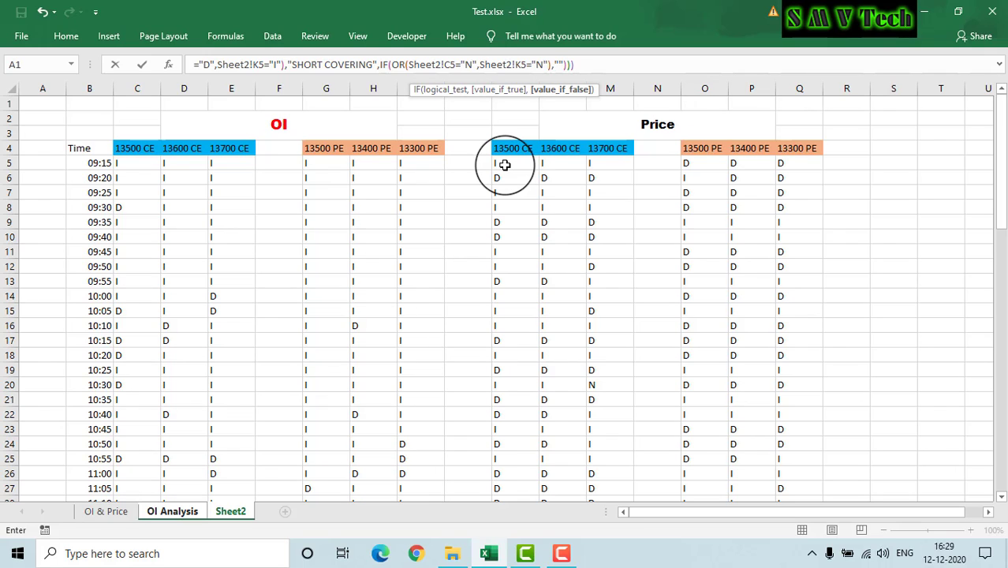
type(")")
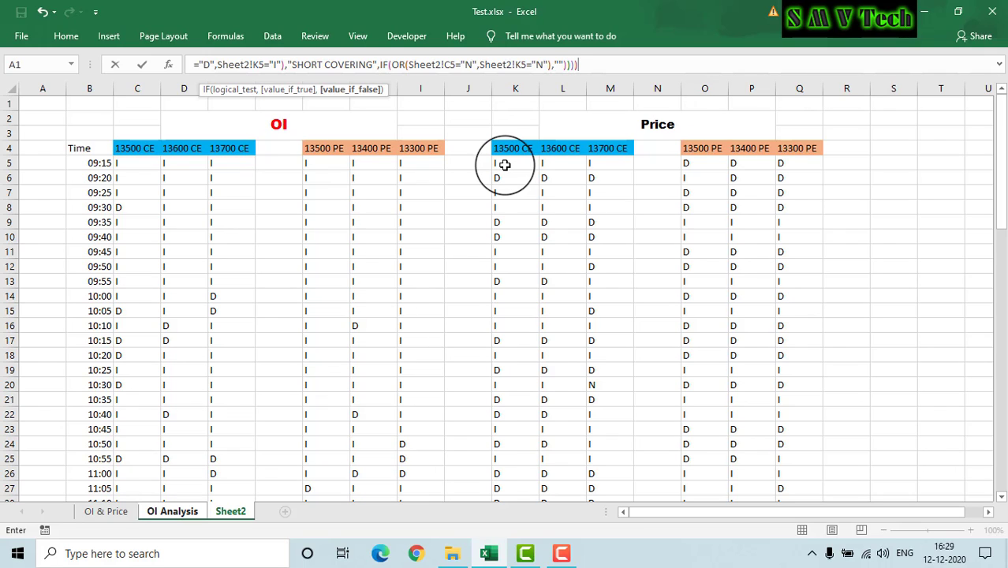
key("Return")
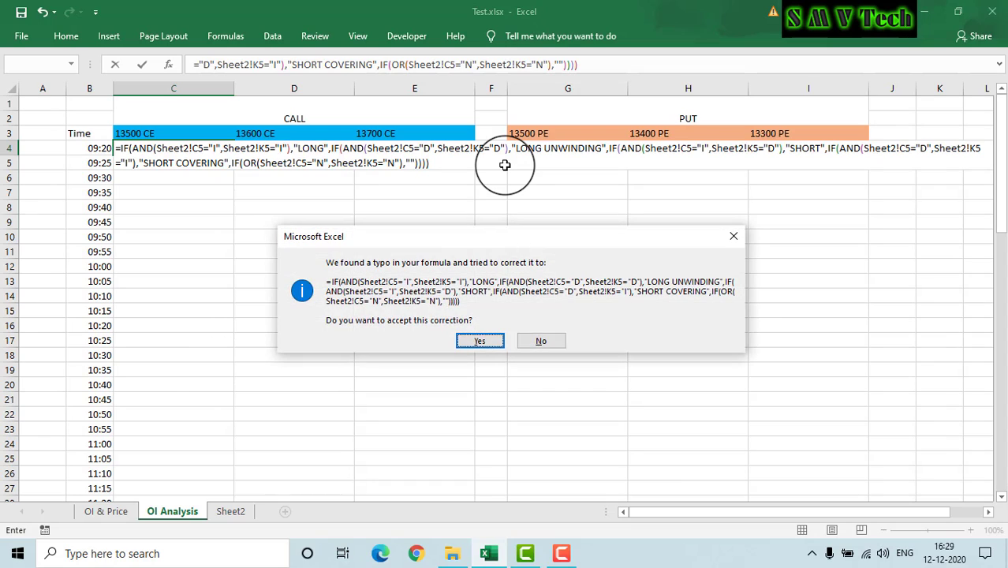
key("Return")
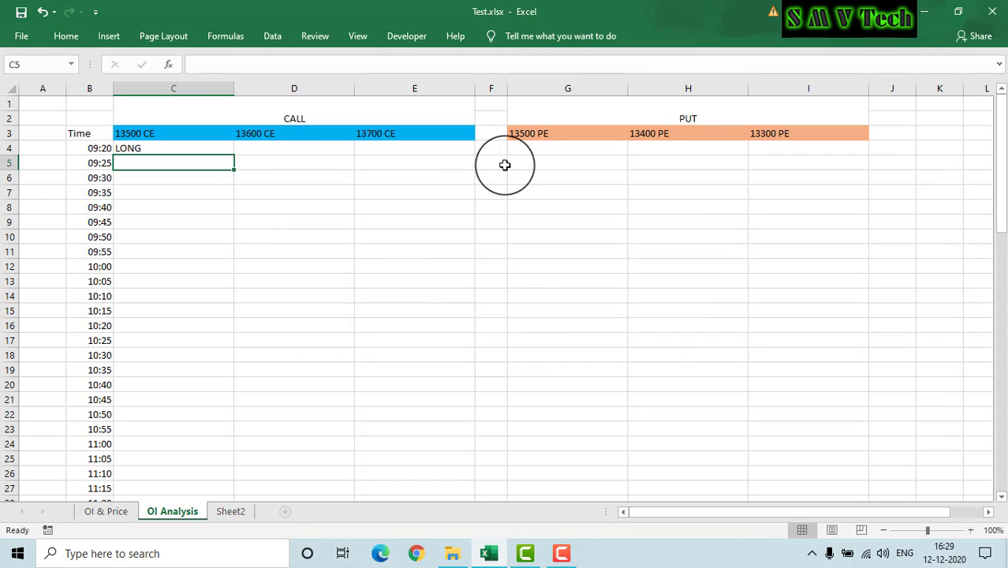
- Fill the classification formula in C4 down the 13500 CE column to the last time row
left_click(232, 151)
left_click_drag(235, 155, 235, 155)
double_click(235, 155)
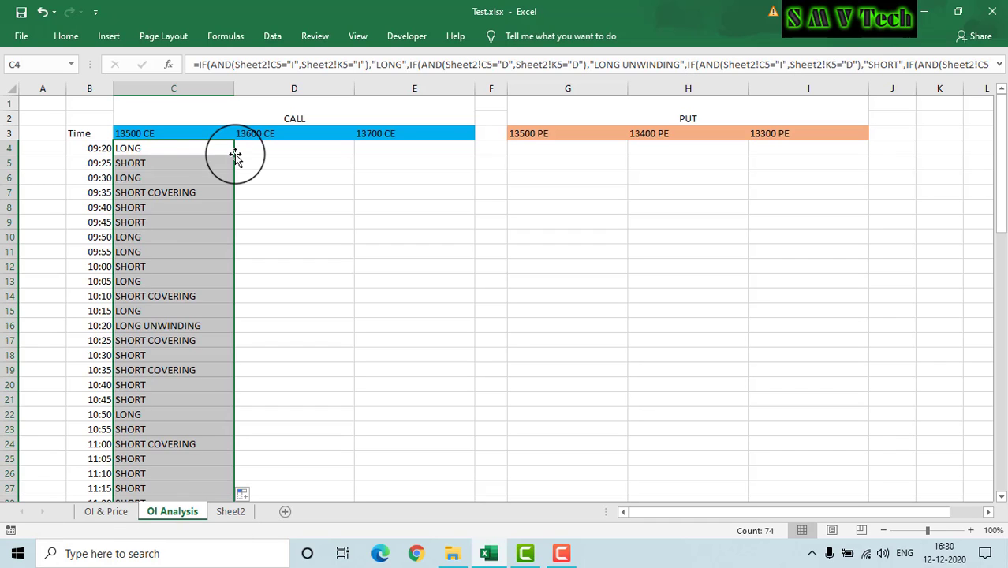
- Fill the C4 formula across row 4 to I4 and clear the blank separator cell F4
left_click(180, 151)
left_click_drag(233, 156, 866, 147)
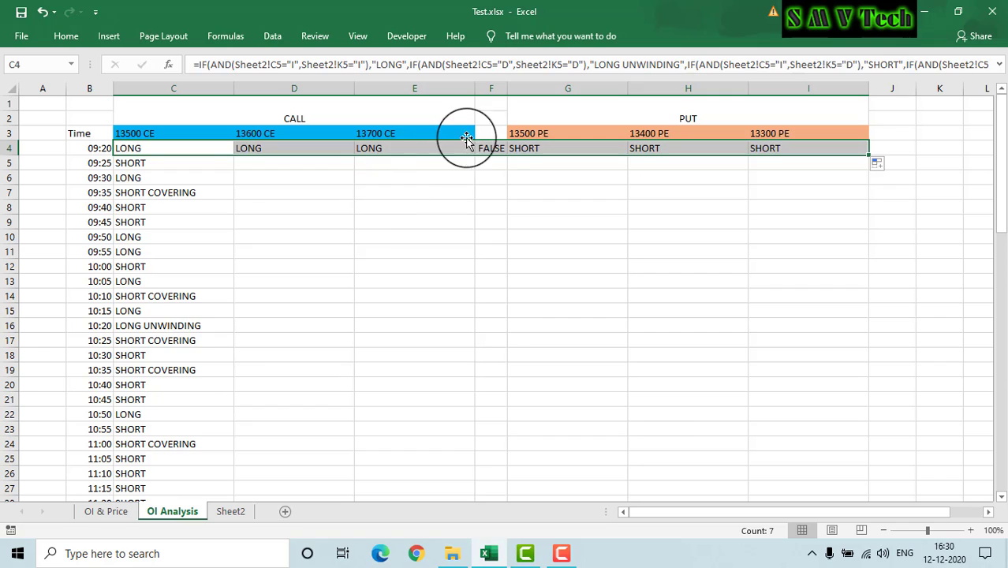
left_click(491, 148)
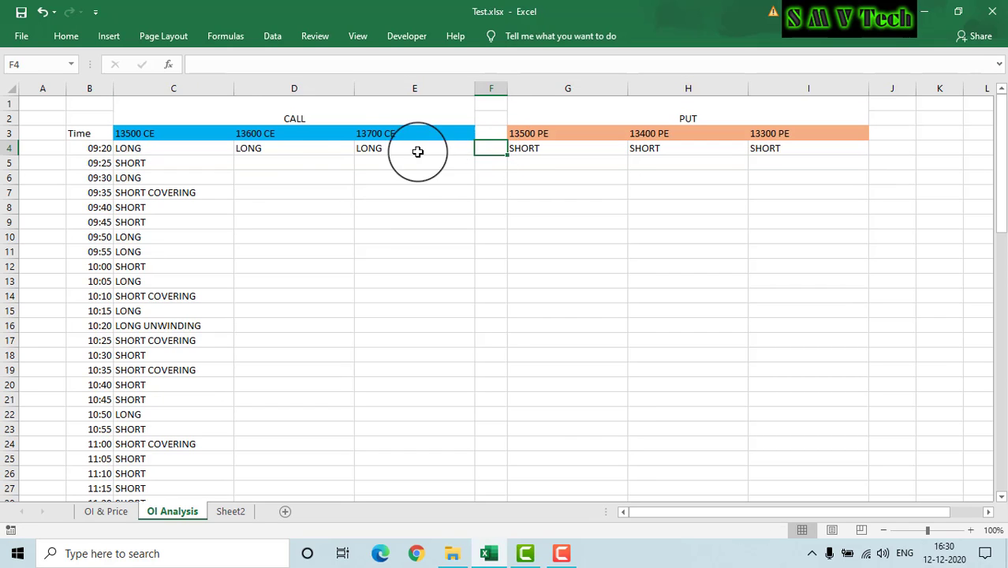
- Fill the formulas in D4:E4 and G4:I4 down to the last time row for the remaining CALL and PUT strikes
left_click_drag(254, 153, 469, 156)
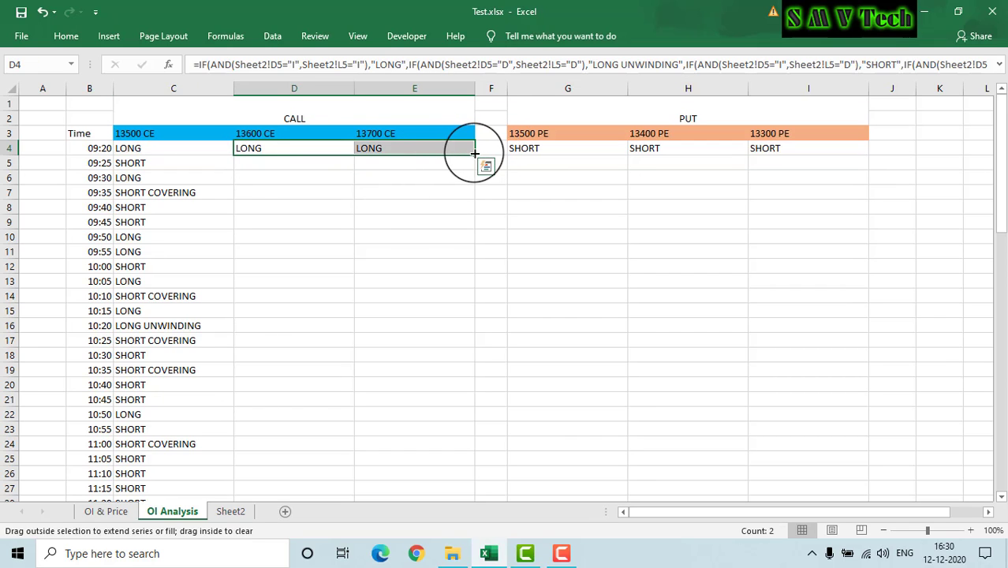
double_click(470, 155)
left_click_drag(530, 151, 789, 147)
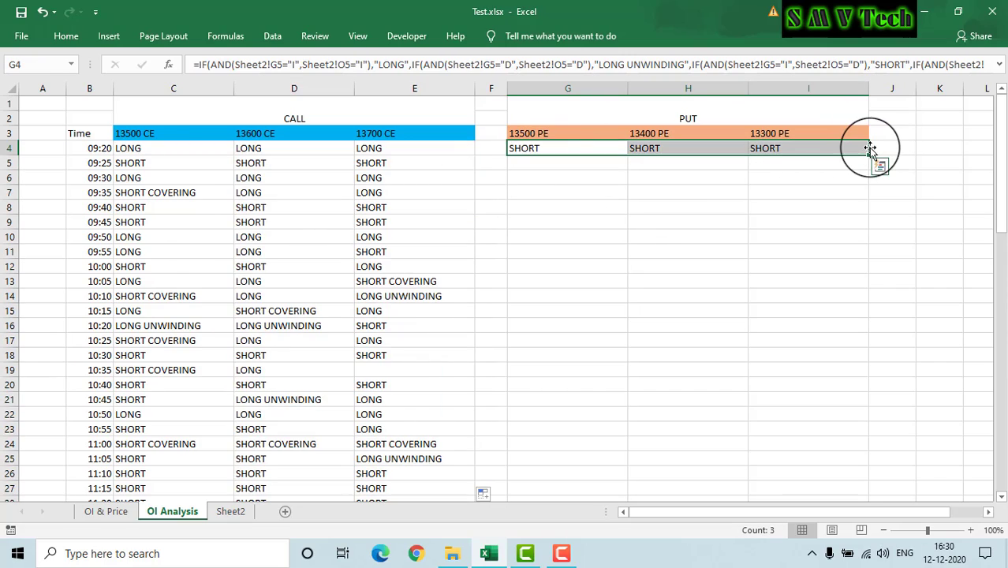
left_click_drag(870, 154, 848, 402)
scroll(560, 347, "up", 6)
scroll(555, 347, "up", 13)
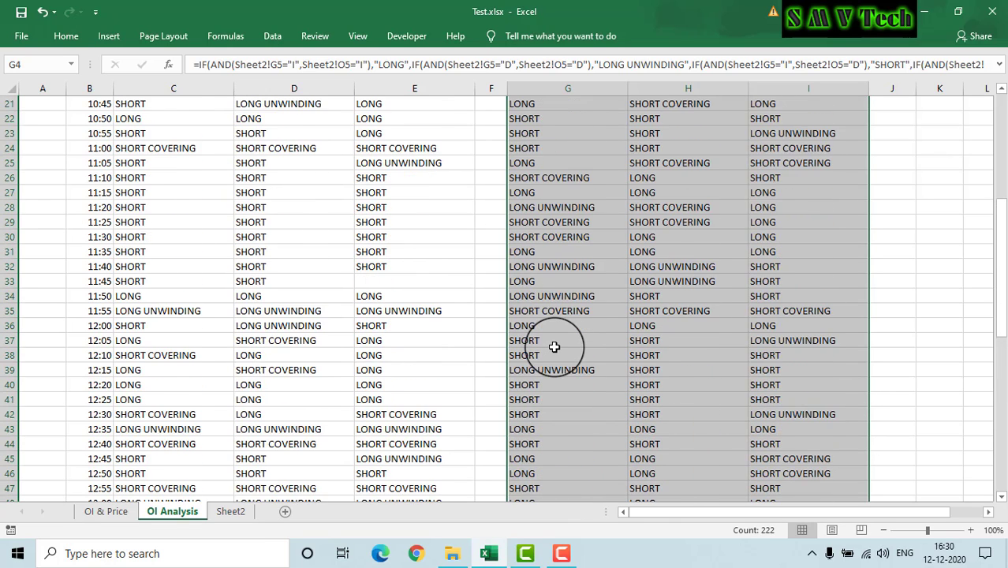
left_click(490, 130)
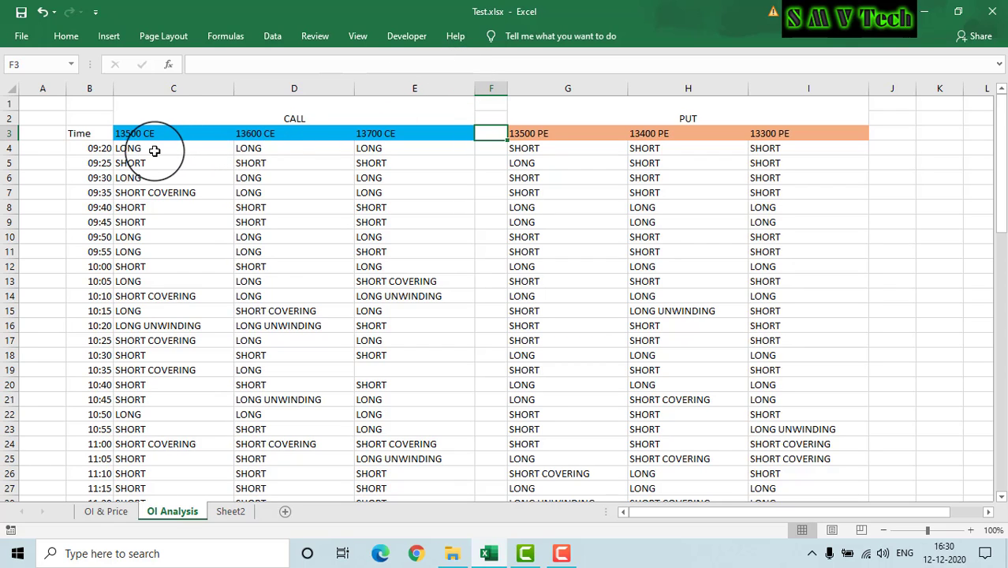
- Center the classification results in C4:I77 horizontally
left_click_drag(140, 150, 766, 472)
left_click(66, 36)
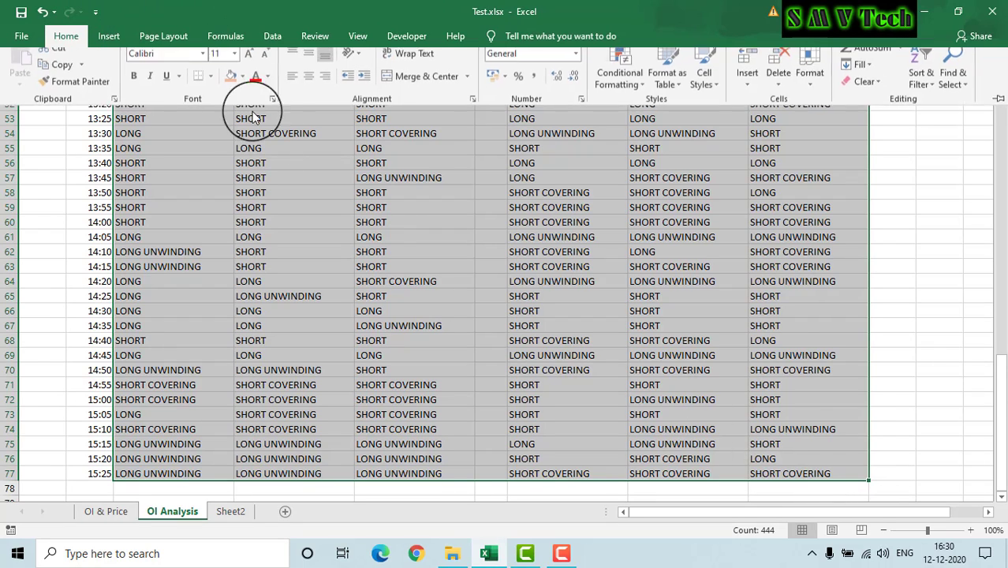
left_click(310, 86)
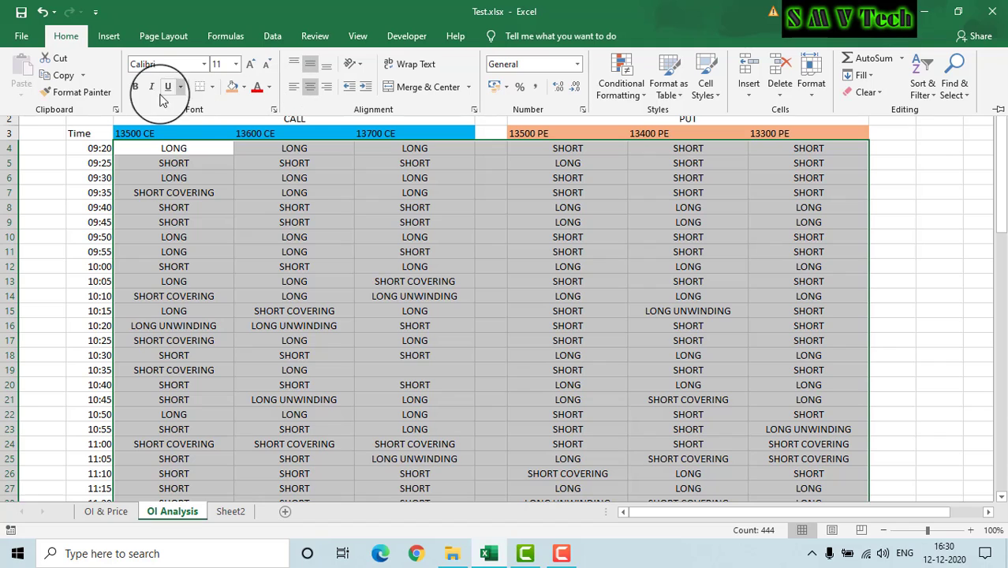
left_click(136, 89)
left_click(136, 87)
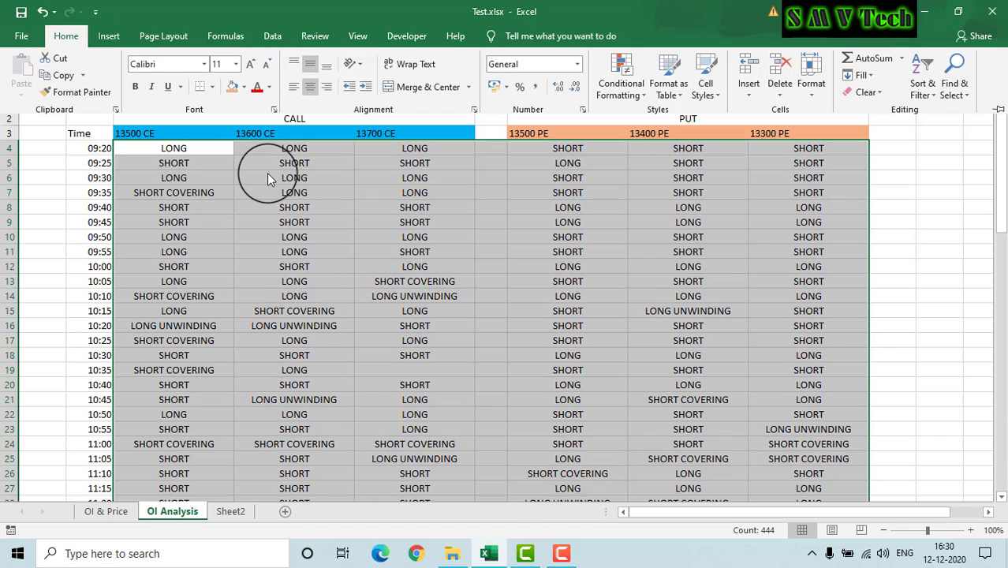
key("ctrl+F1")
left_click(243, 160)
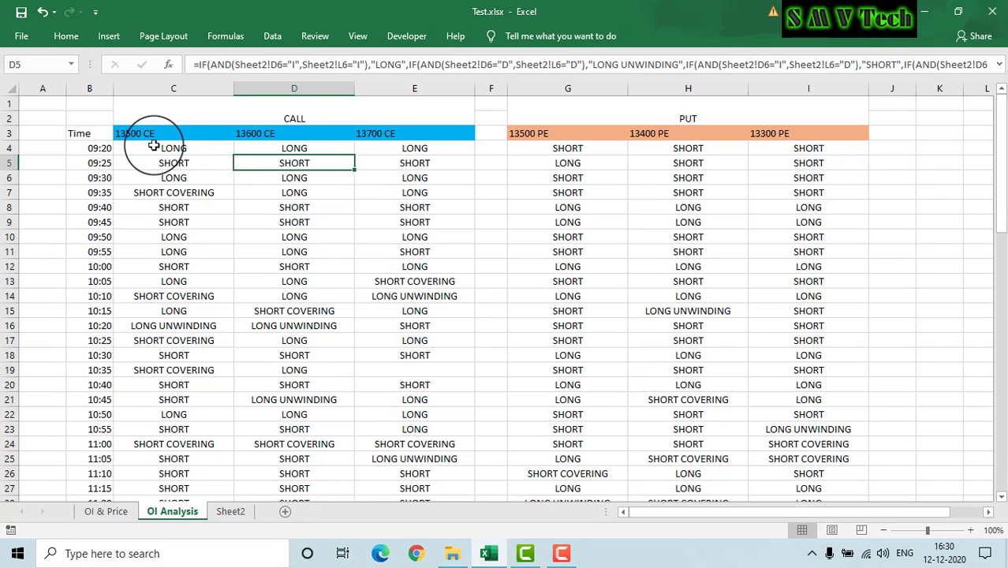
- Start a conditional formatting rule for the CALL results in C4:E77 that matches cells with specific text containing LONG
left_click_drag(153, 147, 372, 428)
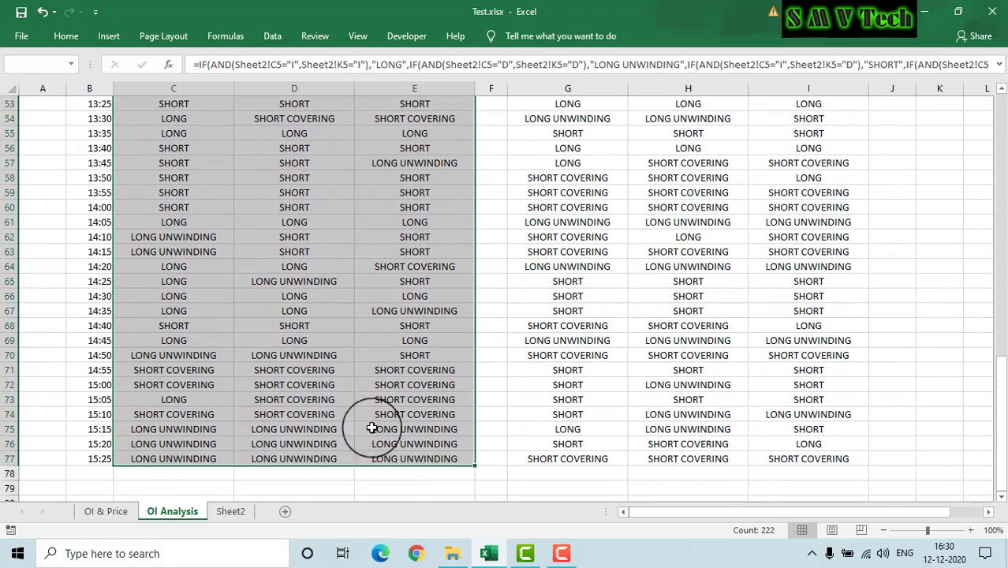
left_click(66, 36)
left_click(614, 93)
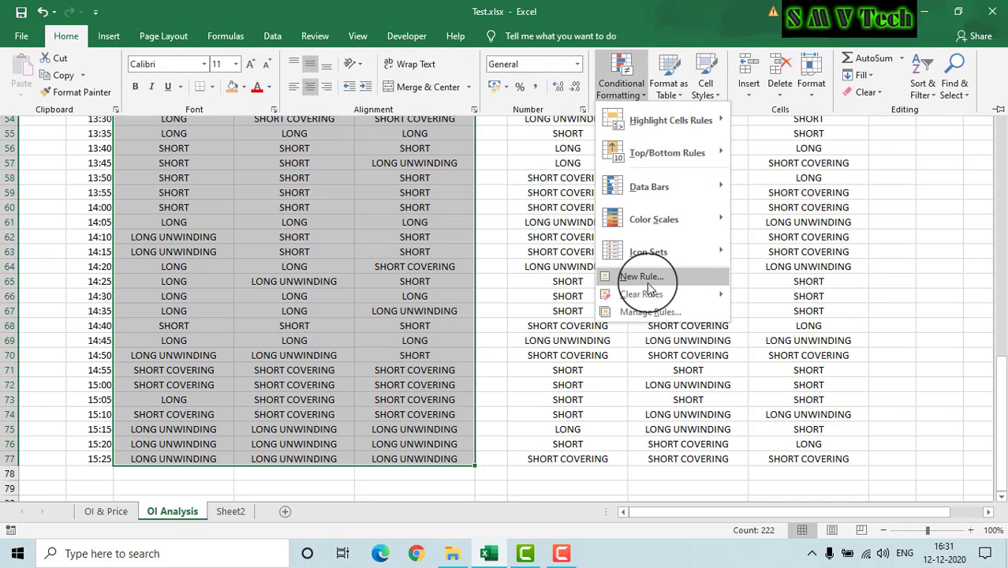
left_click(648, 311)
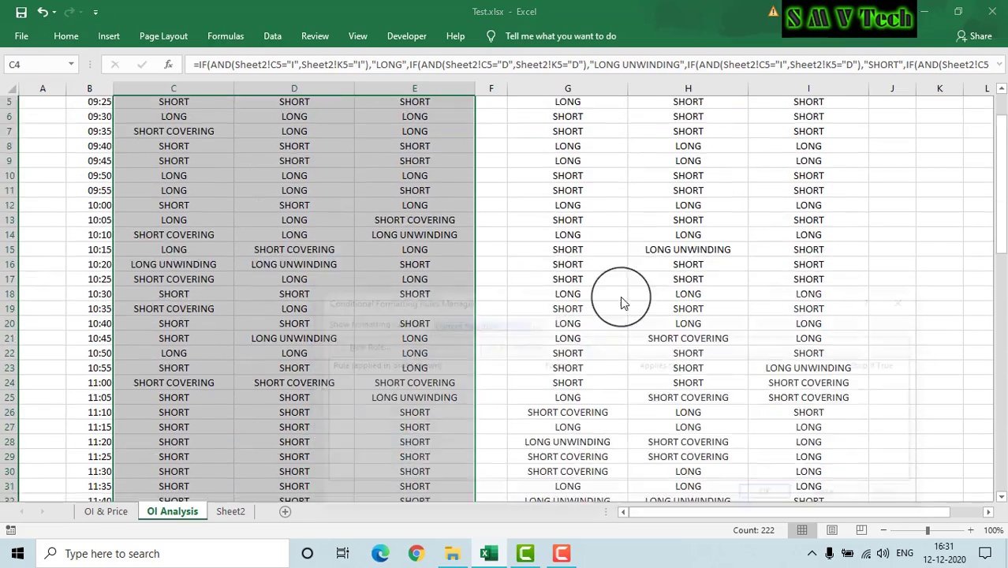
left_click(354, 345)
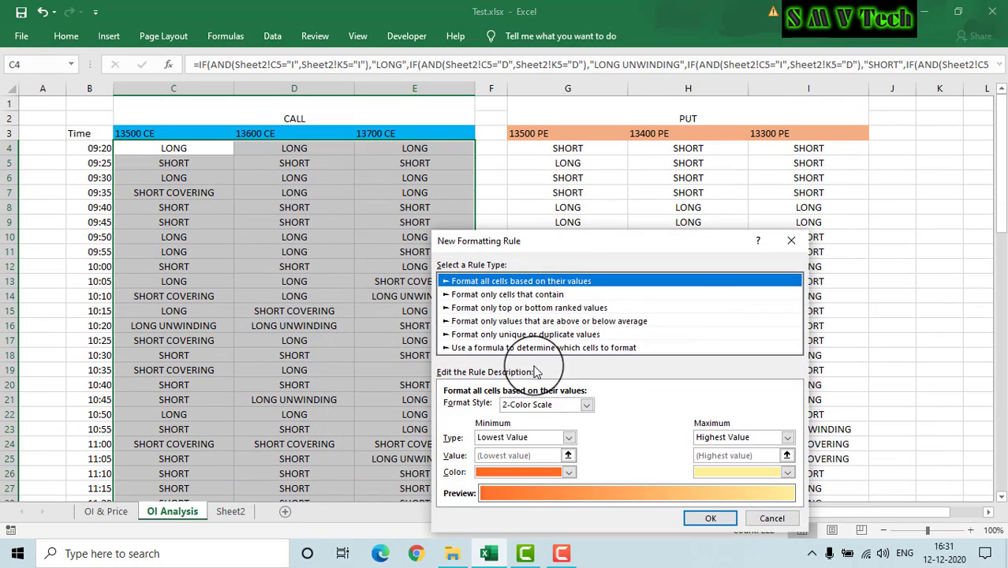
left_click(509, 295)
left_click(631, 414)
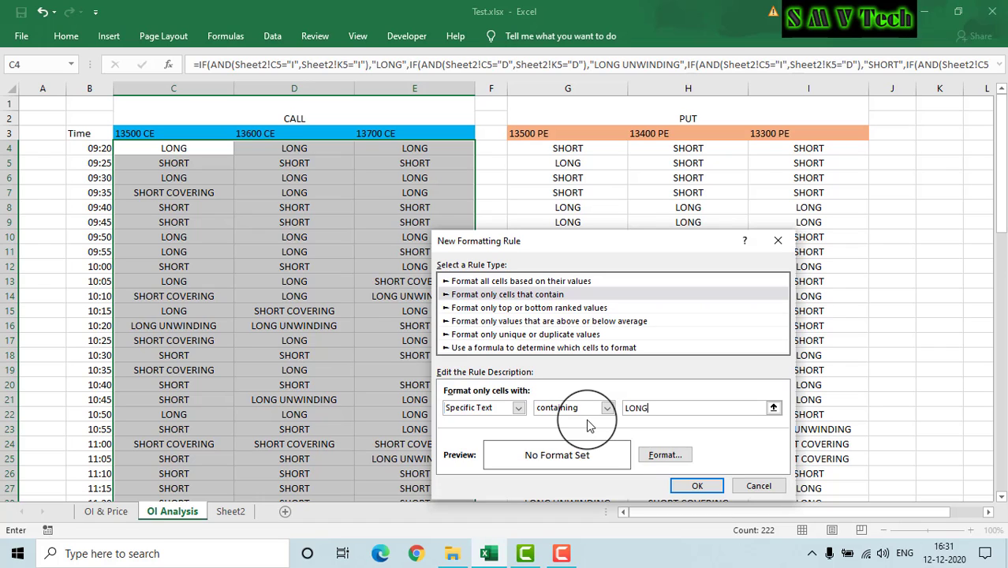
- Give the LONG rule a two-color horizontal gradient fill fading from green down to white and save the rule
left_click(665, 454)
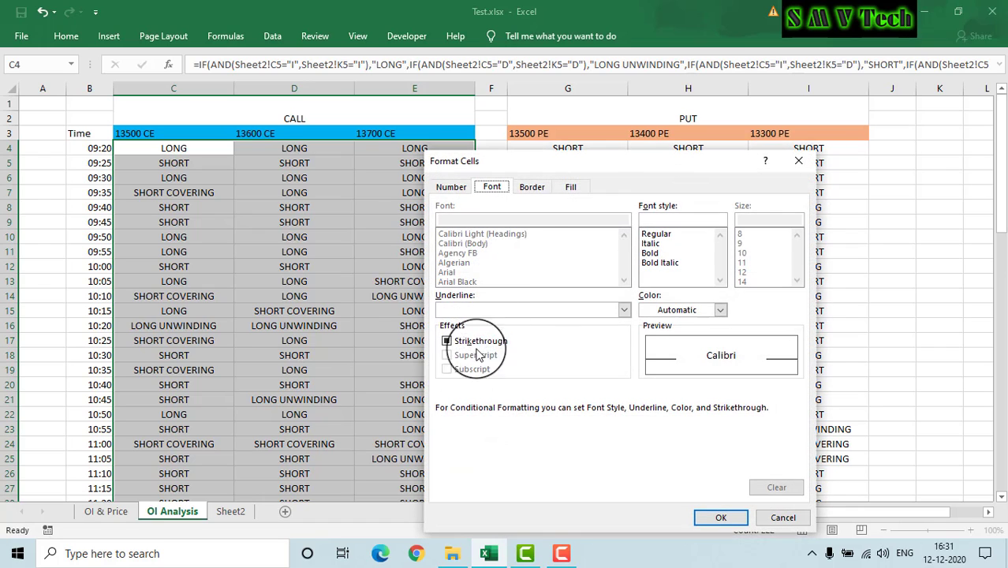
left_click(572, 187)
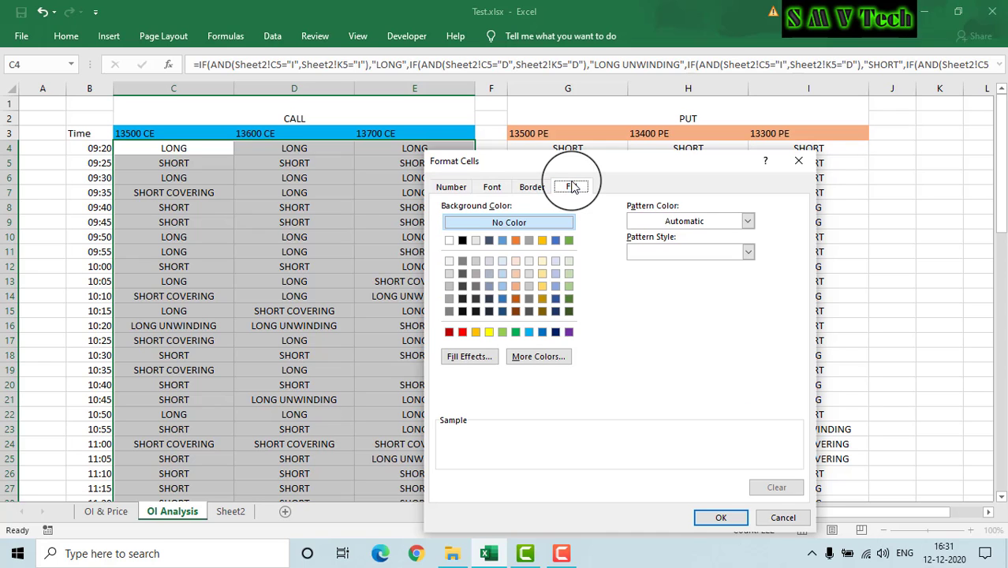
left_click(469, 356)
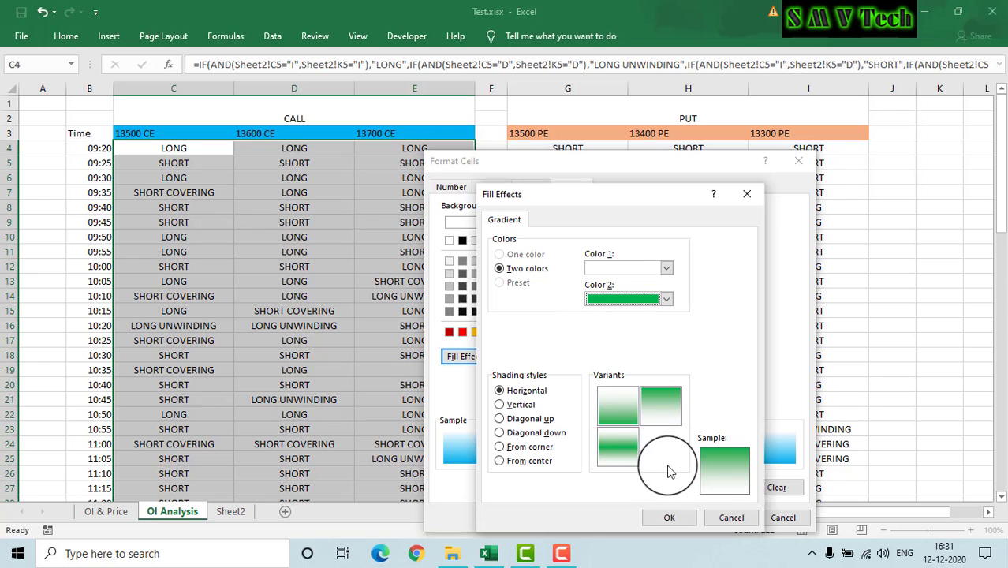
left_click(669, 518)
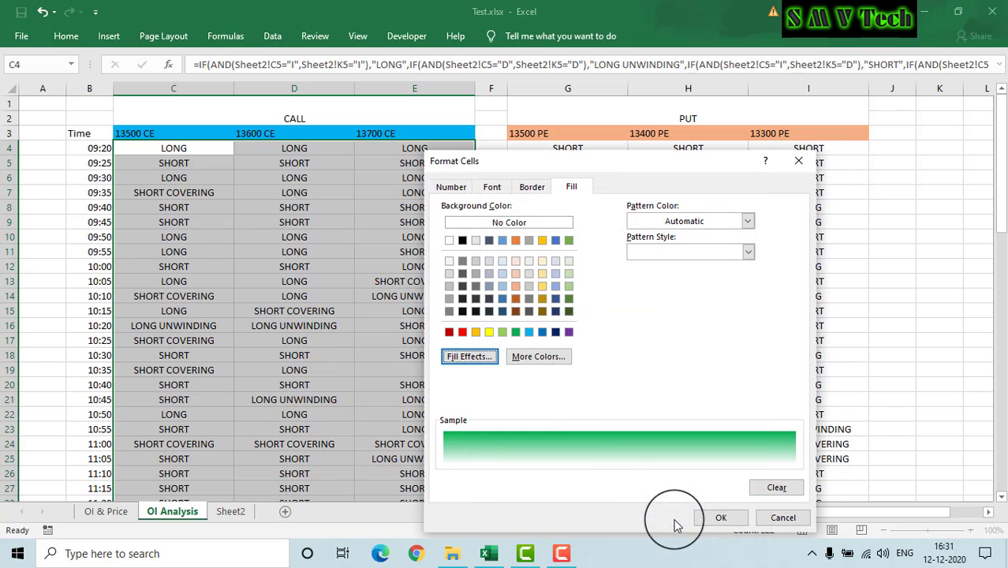
left_click(721, 517)
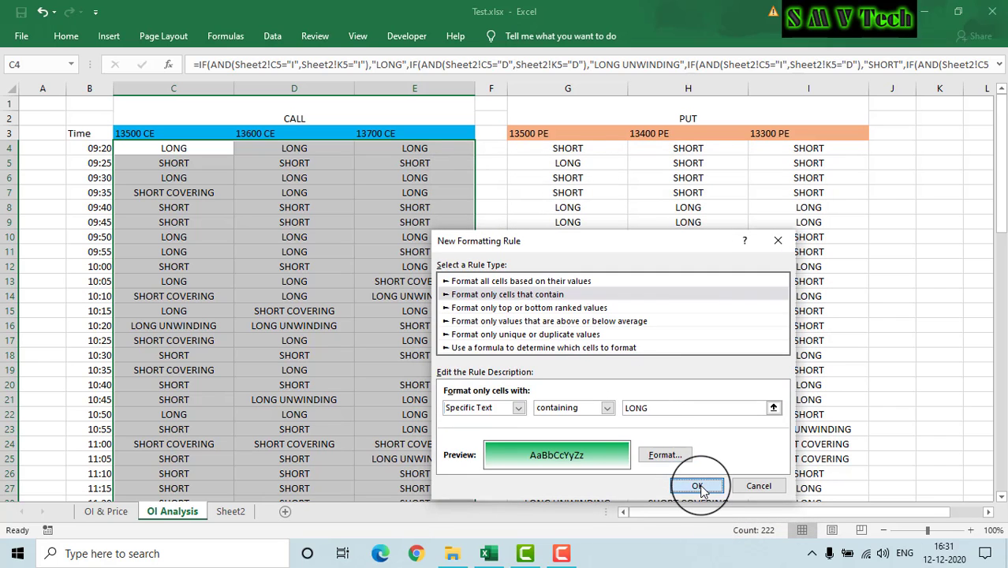
left_click(698, 485)
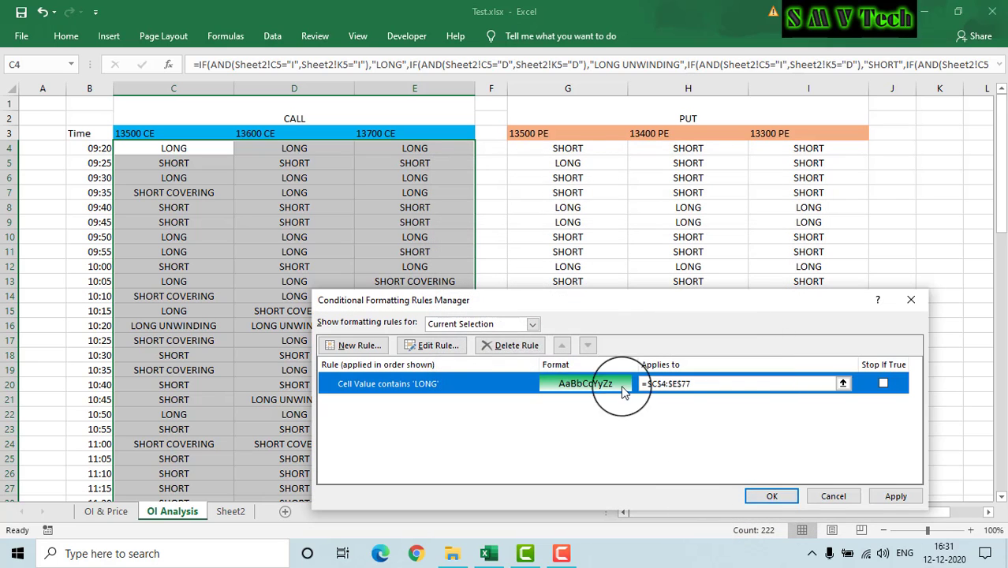
- Start another rule for C4:E77 that matches cells with specific text containing LONG UNWINDING
left_click(358, 345)
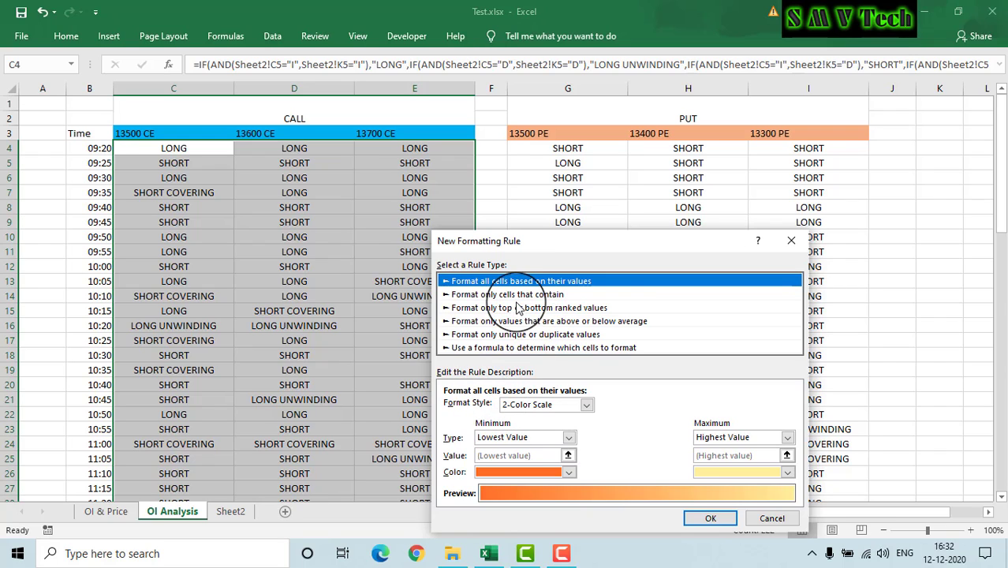
left_click(511, 296)
left_click(518, 408)
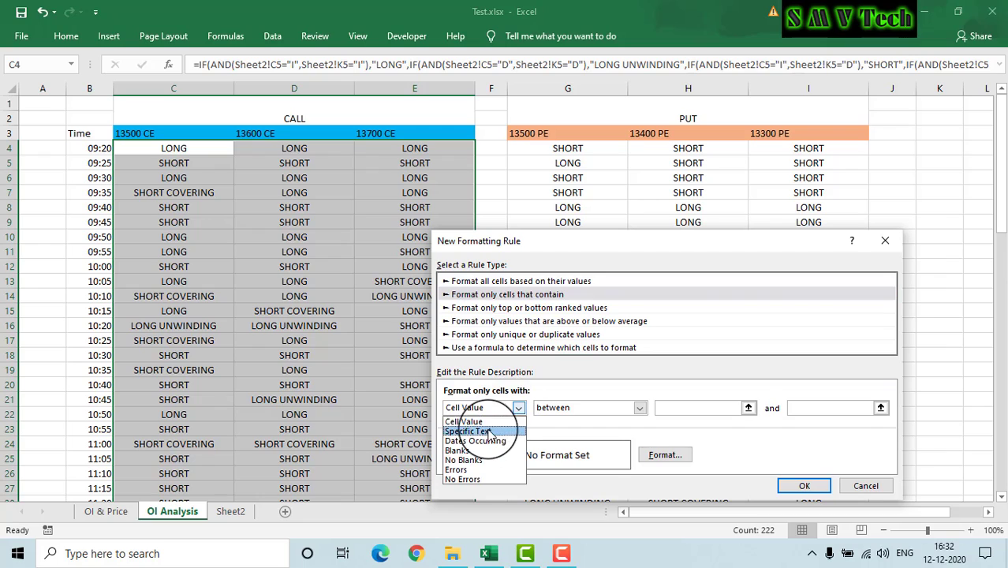
left_click(489, 432)
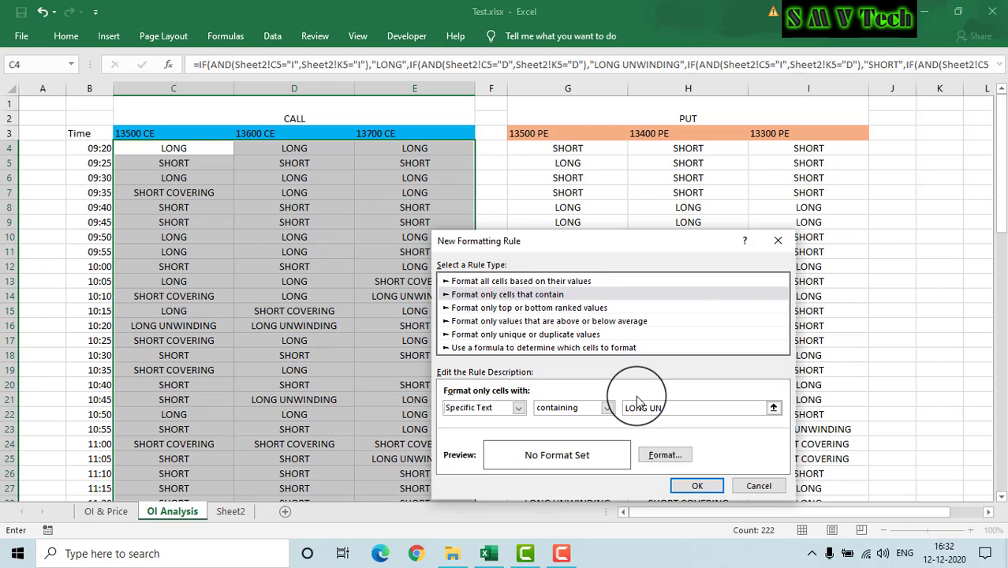
type("WINDING")
- Give the LONG UNWINDING rule a horizontal gradient fill from white to custom pink #EF858F and save the rule
left_click(655, 463)
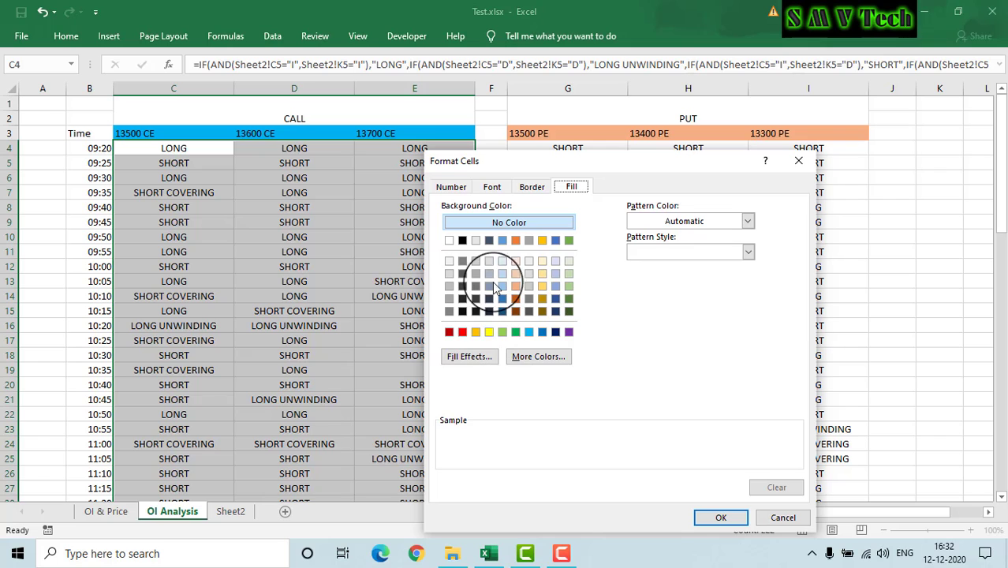
left_click(470, 356)
left_click(666, 298)
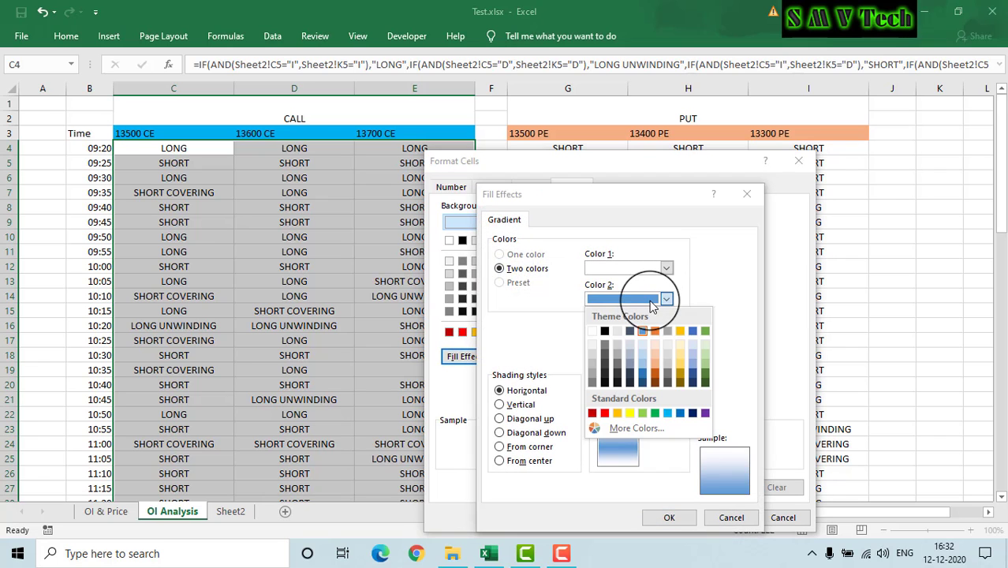
left_click(632, 433)
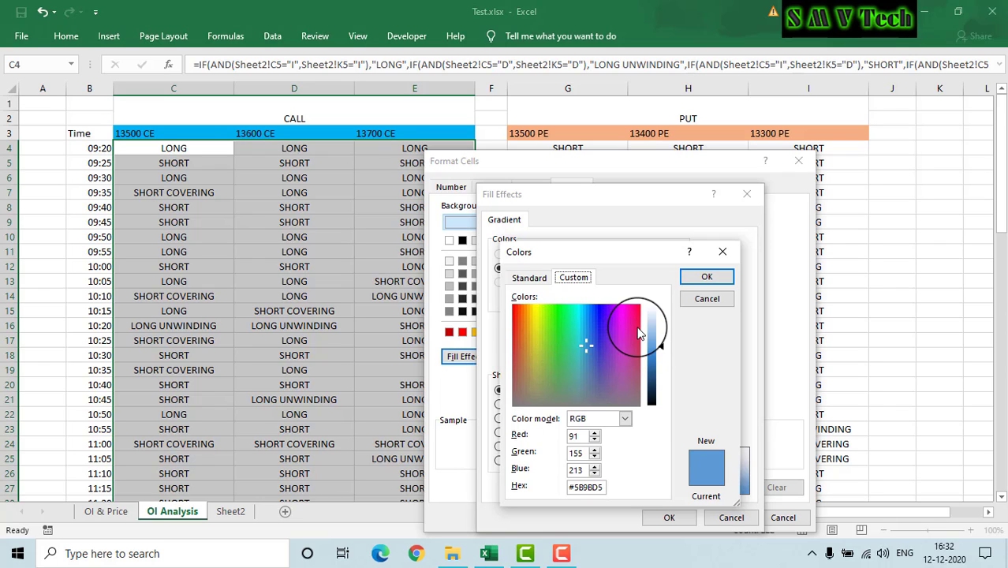
left_click(636, 326)
left_click(655, 334)
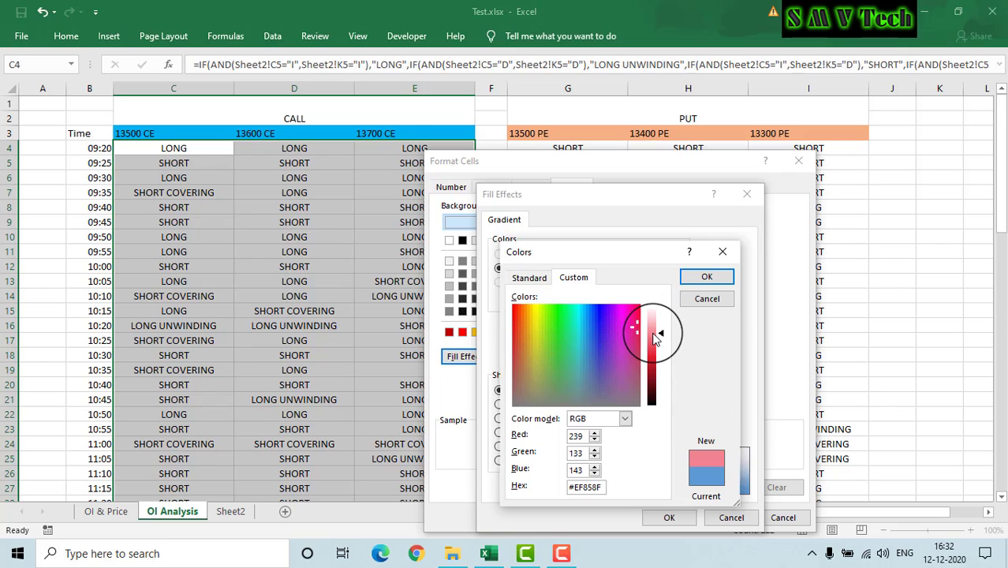
left_click(707, 277)
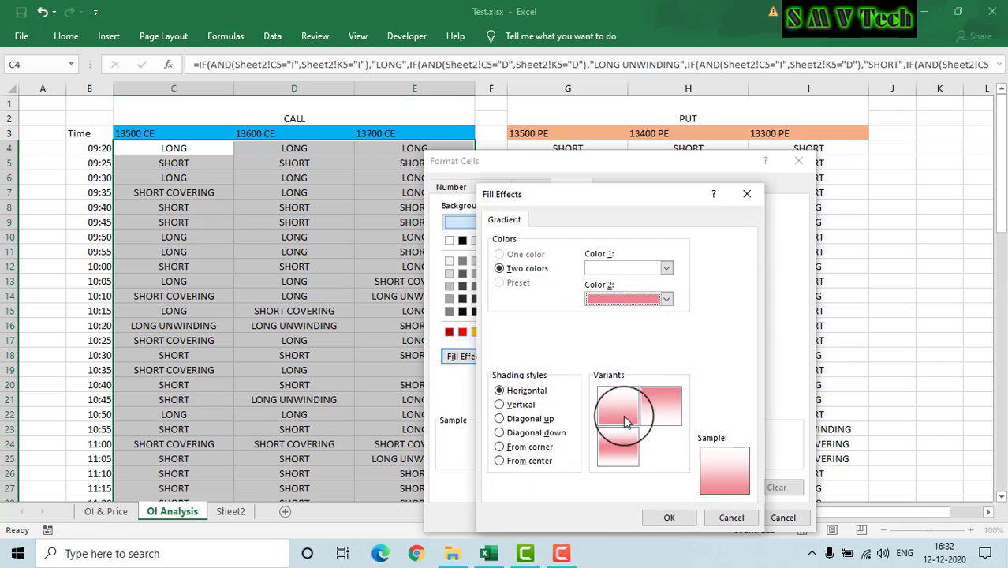
left_click(670, 517)
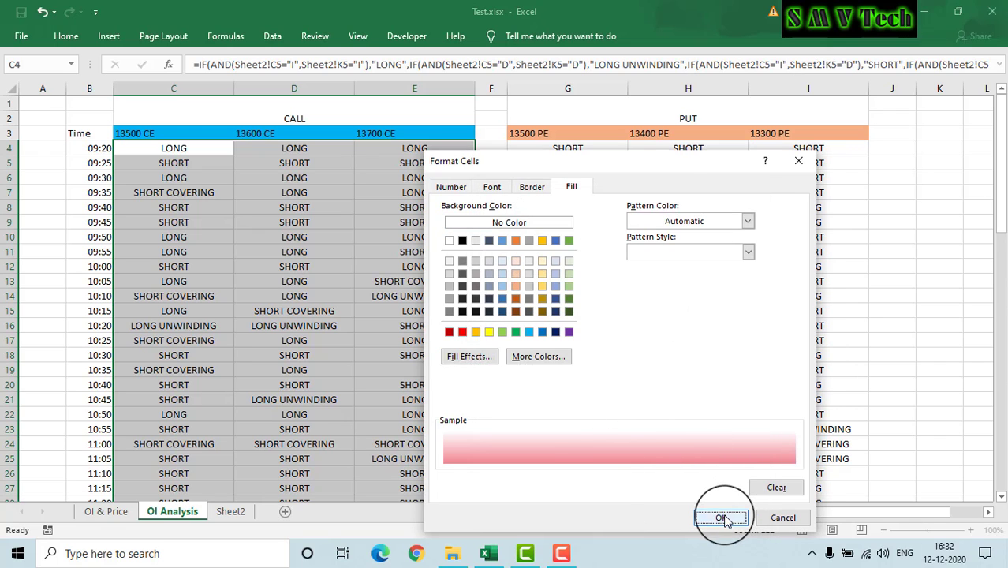
left_click(720, 517)
left_click(698, 485)
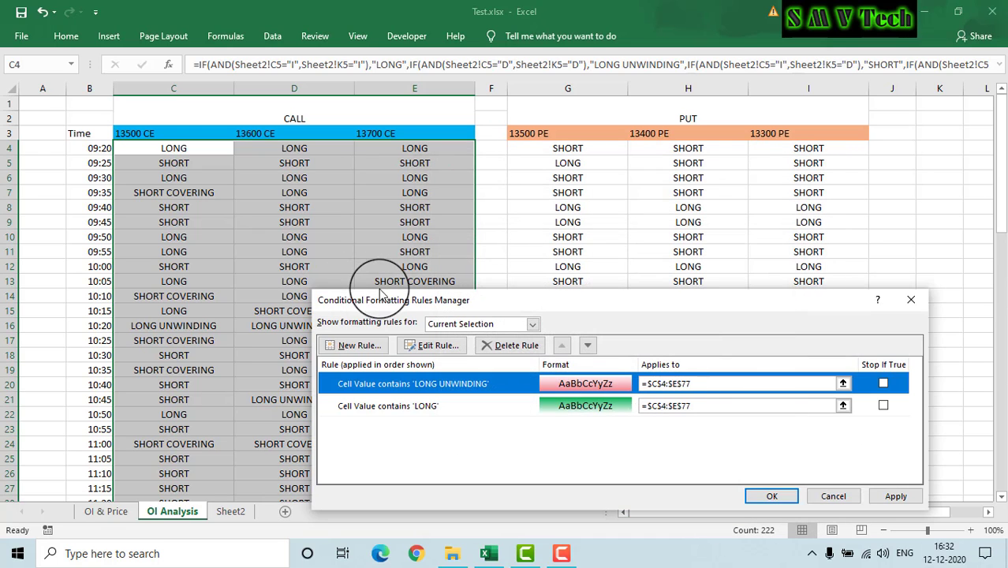
- Add a rule for C4:E77 that fills cells with specific text containing SHORT with the white-to-pink gradient
left_click(358, 346)
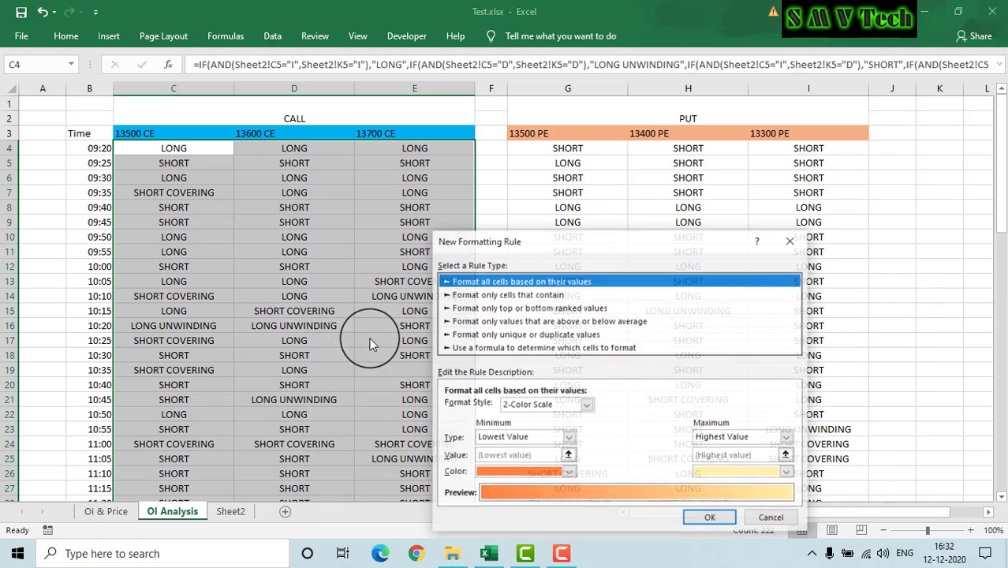
left_click(492, 294)
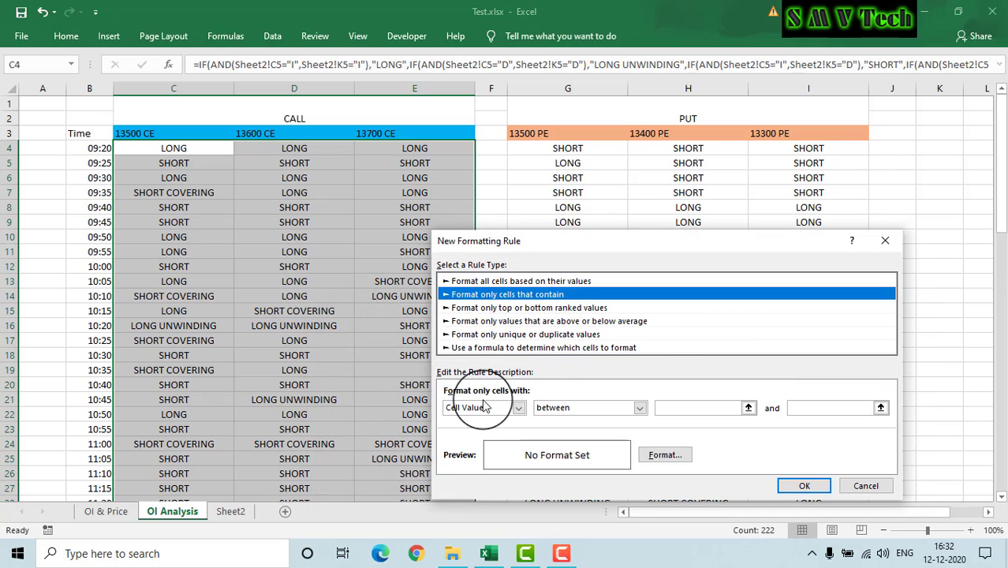
left_click(482, 407)
left_click(473, 431)
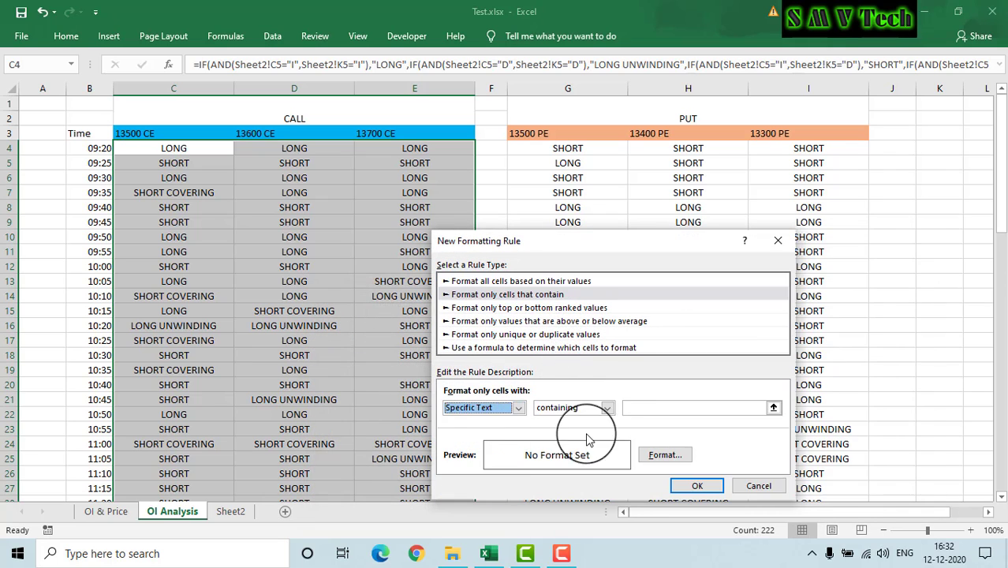
left_click(644, 408)
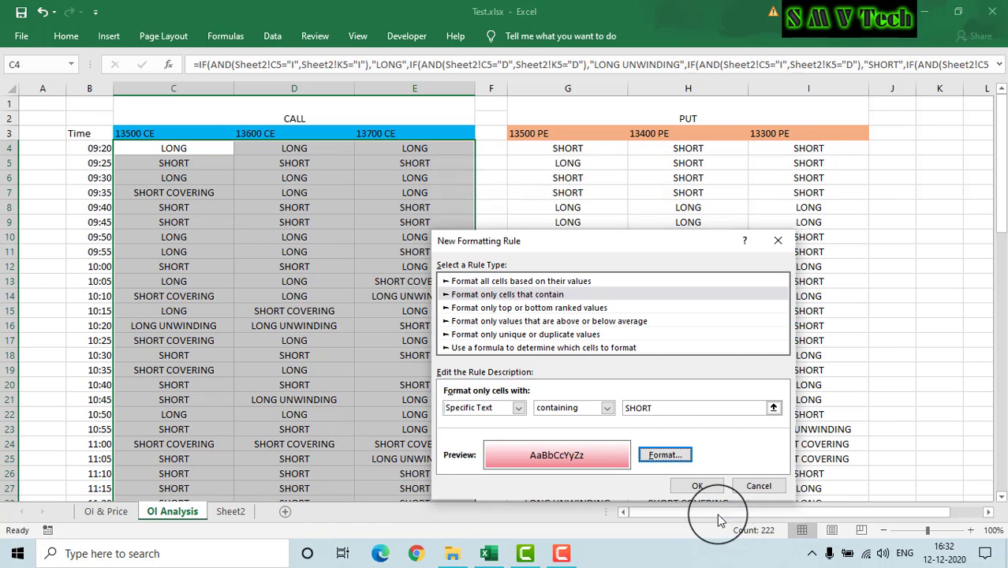
left_click(698, 487)
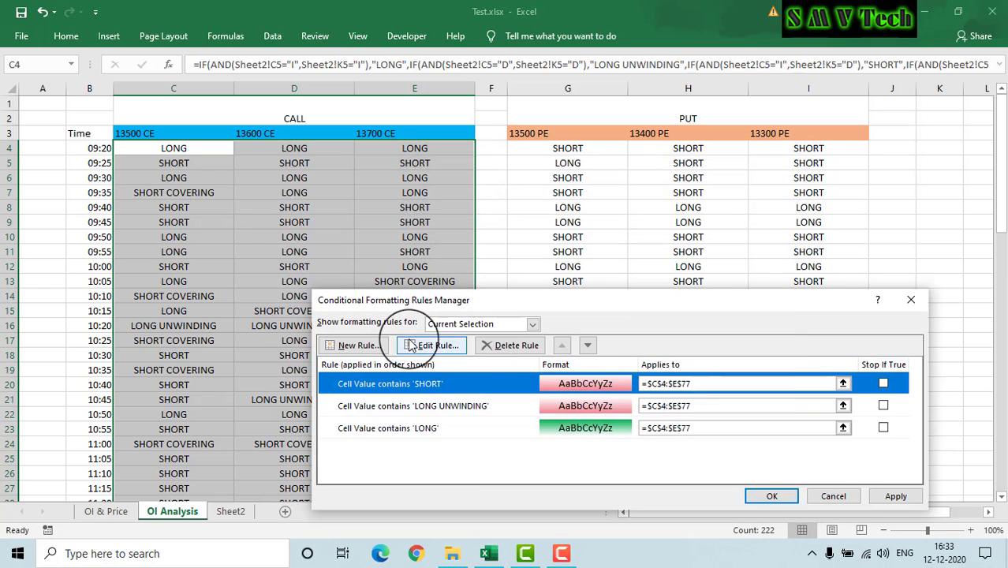
- Start a fourth rule for C4:E77 that matches cells with specific text containing SHORT COVERING
left_click(361, 314)
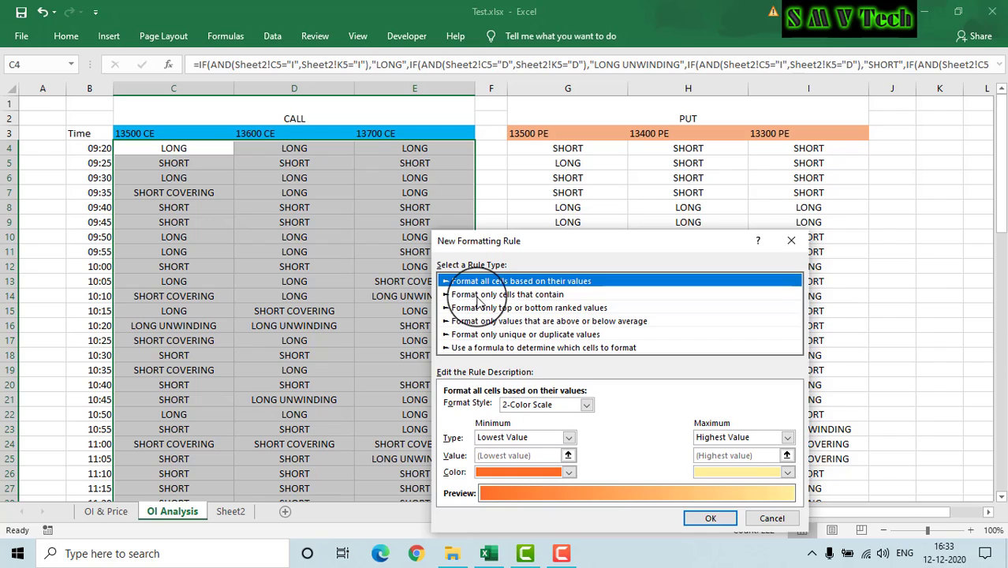
left_click(477, 297)
left_click(473, 407)
left_click(469, 428)
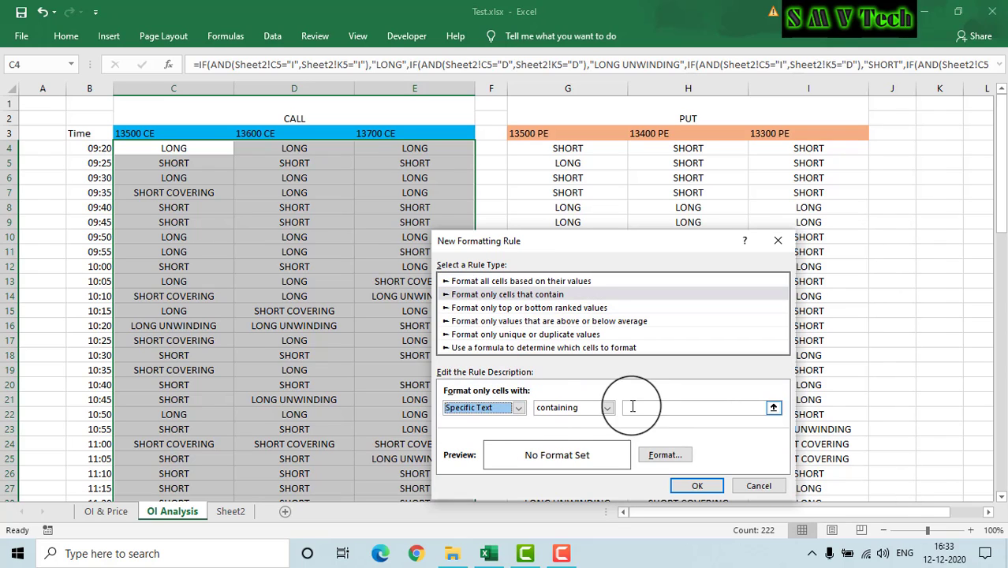
left_click(642, 409)
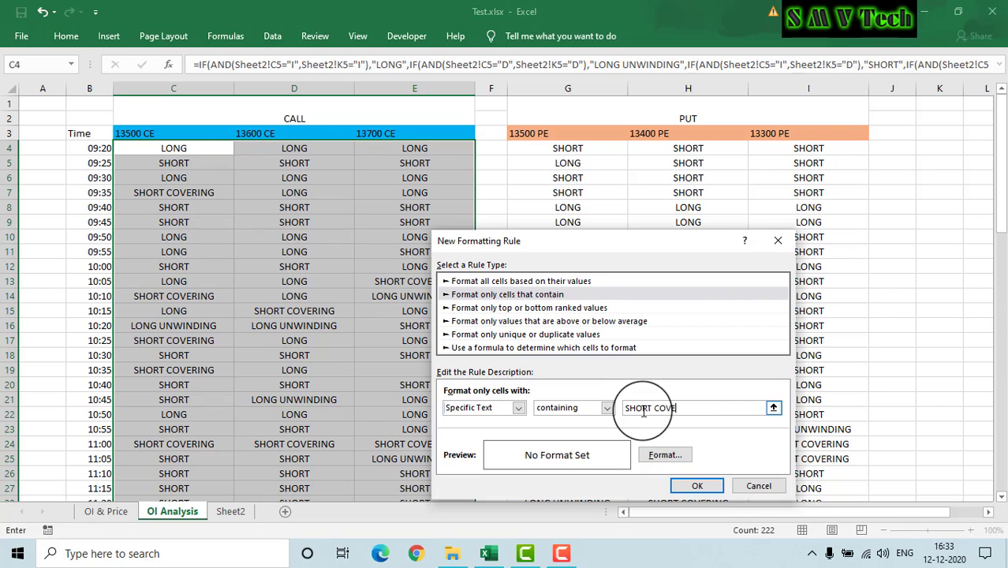
- Give the SHORT COVERING rule a horizontal gradient fill from white to green and save the rule
left_click(665, 455)
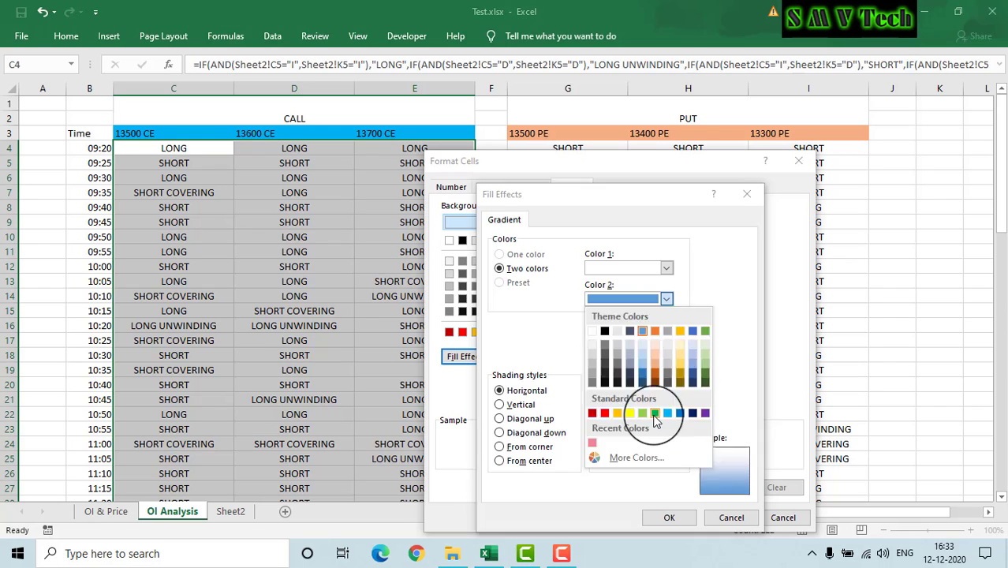
left_click(659, 415)
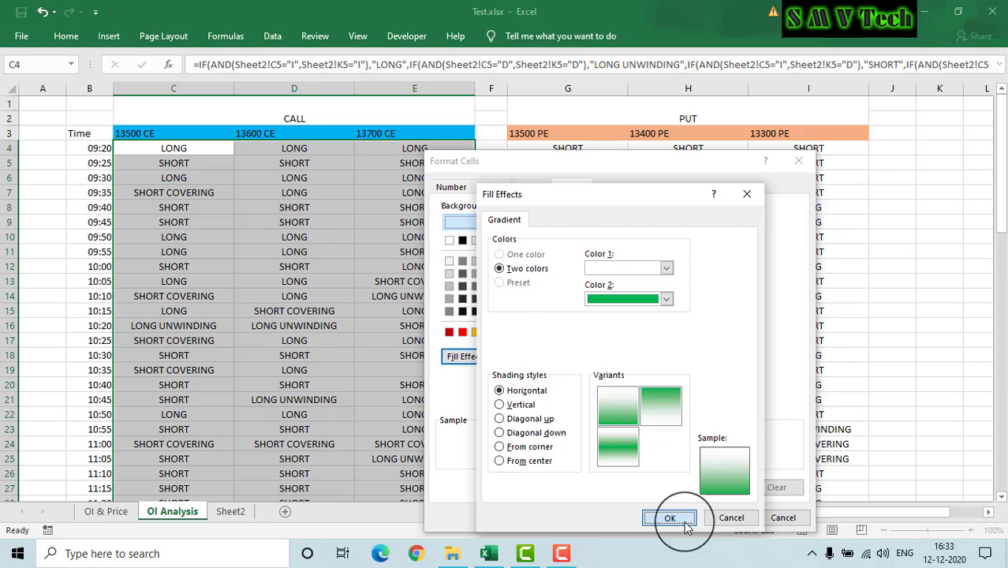
left_click(670, 517)
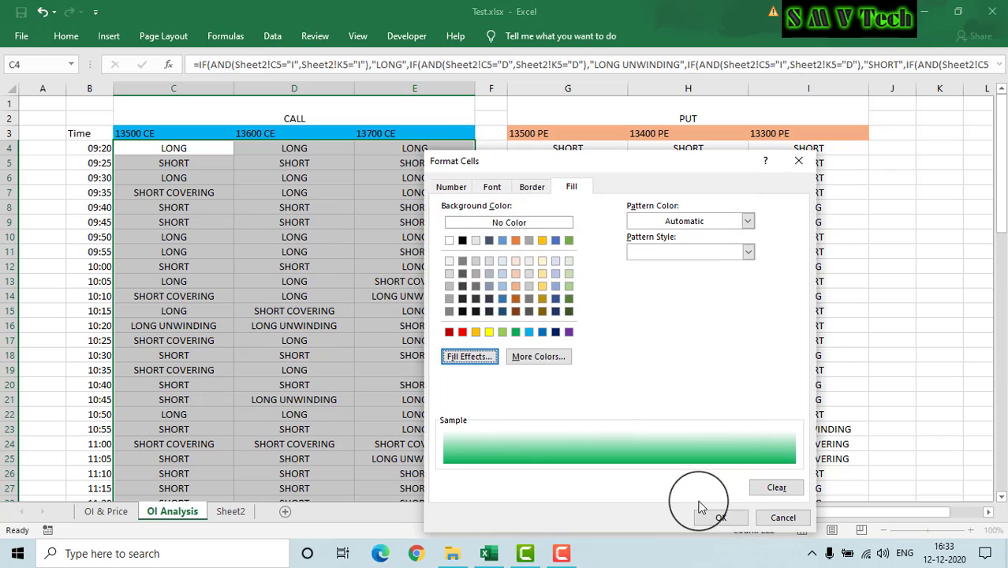
left_click(707, 513)
left_click(704, 542)
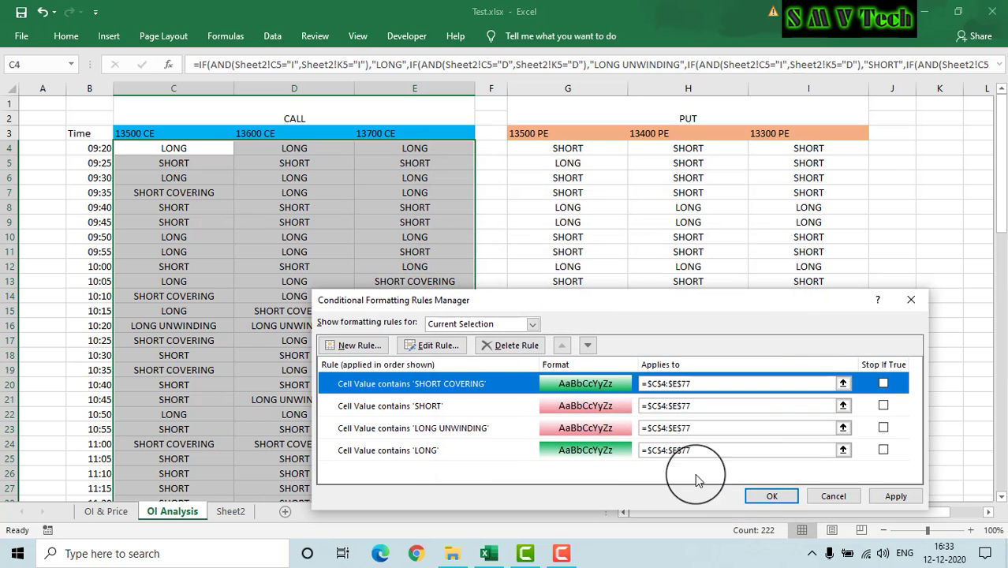
- Apply the four conditional formatting rules to the CALL results in C4:E77 and look over the colored cells
left_click(768, 496)
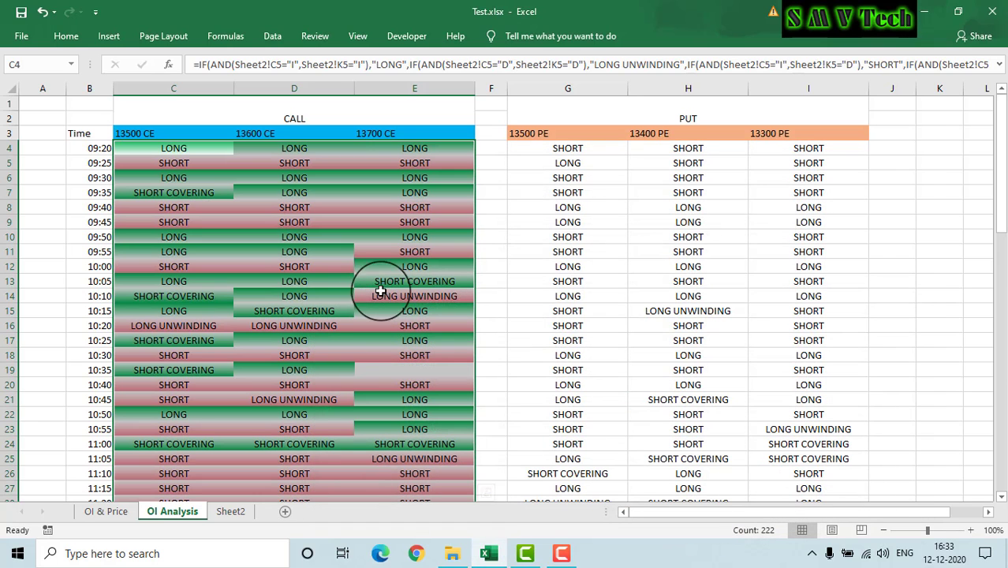
left_click(494, 235)
scroll(462, 264, "down", 20)
scroll(438, 269, "up", 20)
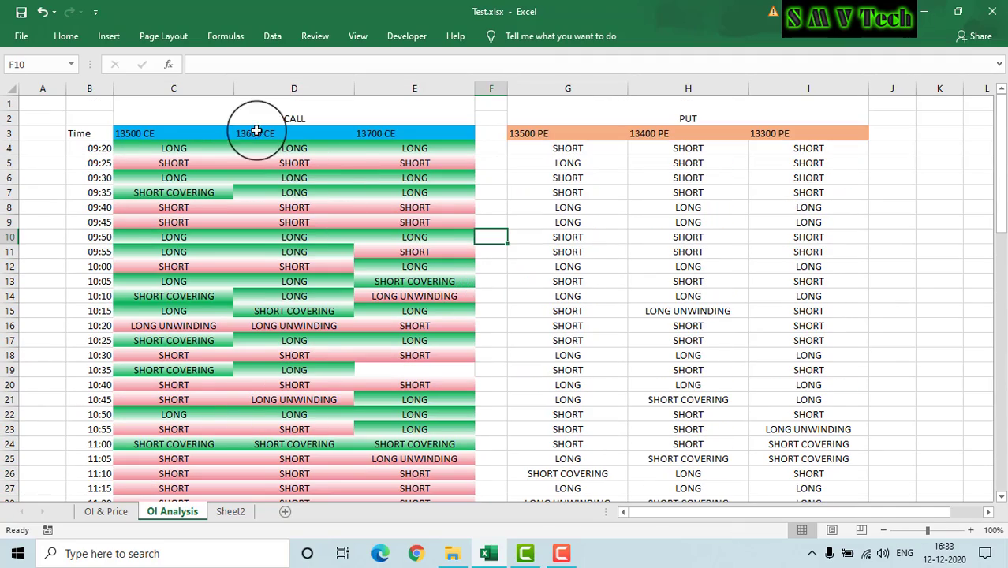
- Add all borders to the CALL result cells C4:E76
left_click_drag(136, 146, 418, 447)
left_click(70, 39)
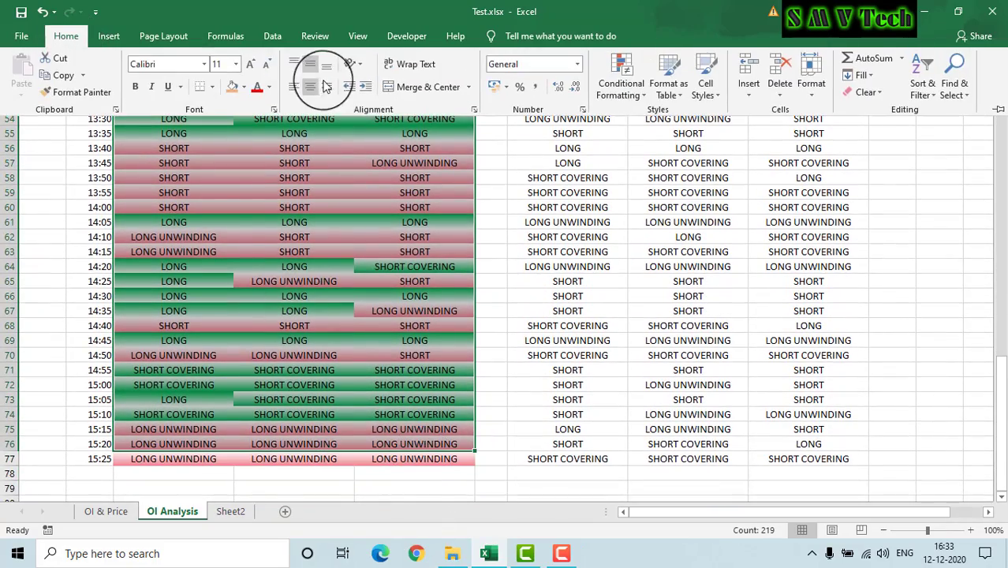
left_click(212, 86)
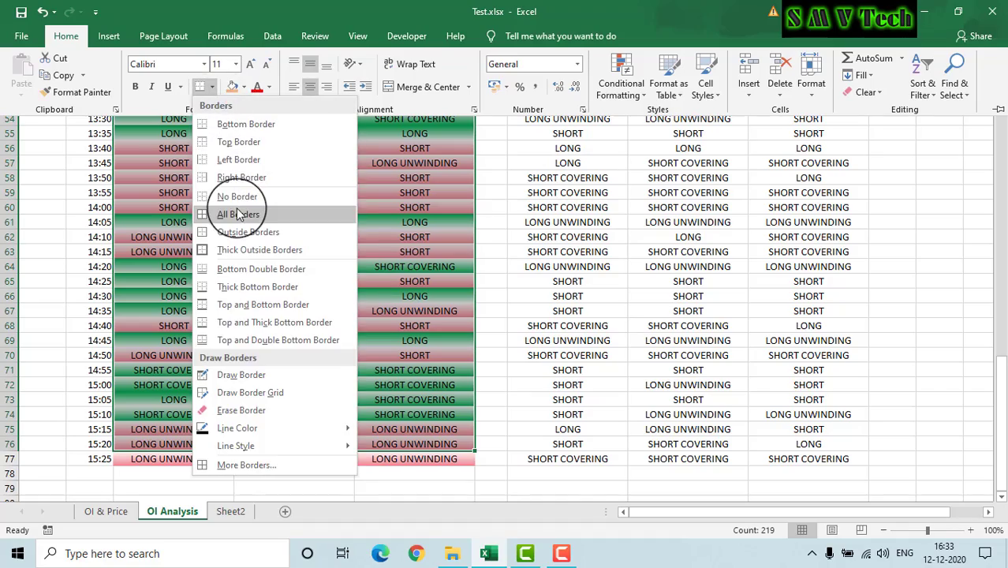
left_click(236, 213)
- Select the PUT results in G4:I77 and open the conditional formatting rules manager for them
scroll(236, 210, "up", 18)
left_click(522, 147)
left_click_drag(522, 147, 826, 556)
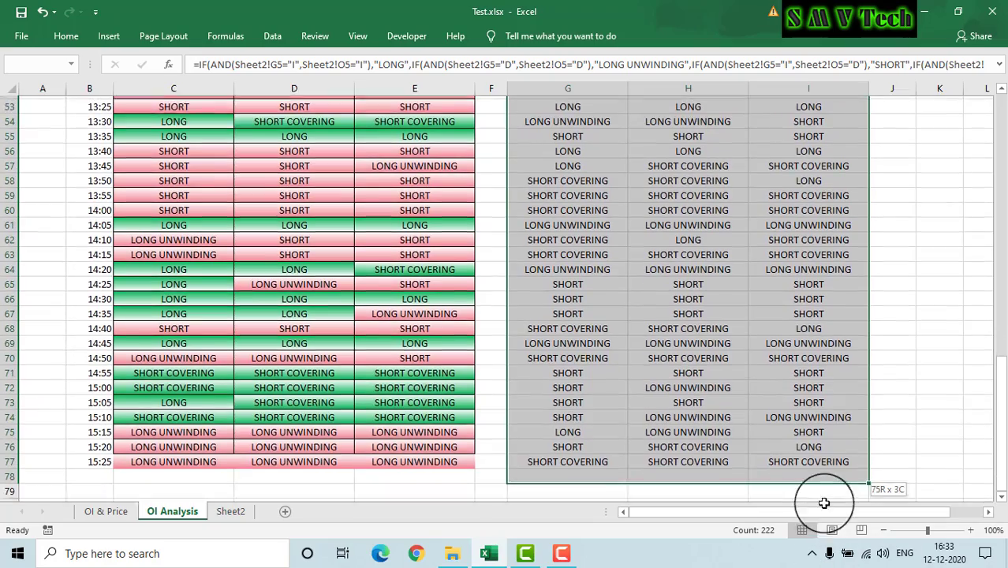
scroll(830, 466, "up", 6)
scroll(488, 147, "up", 11)
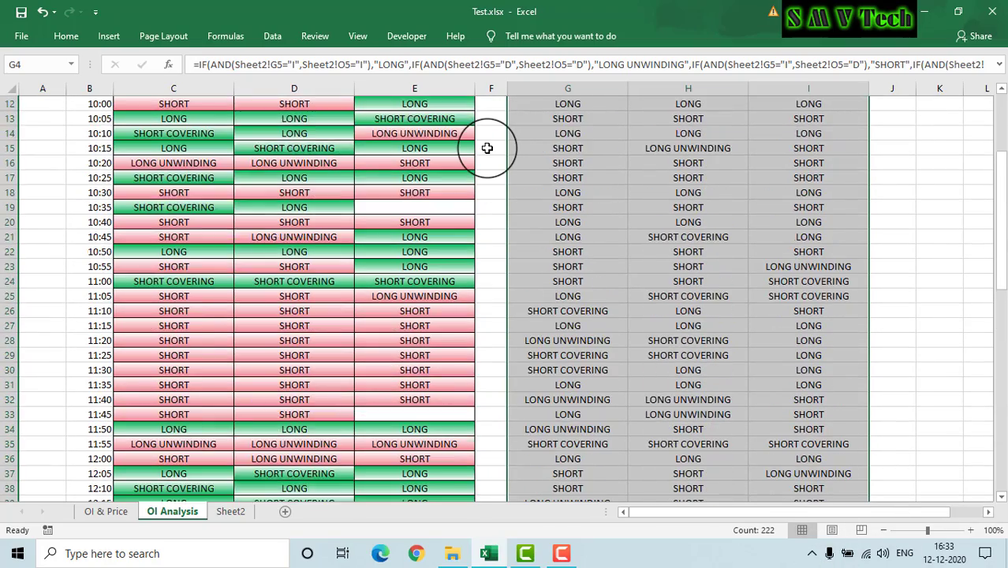
left_click(65, 37)
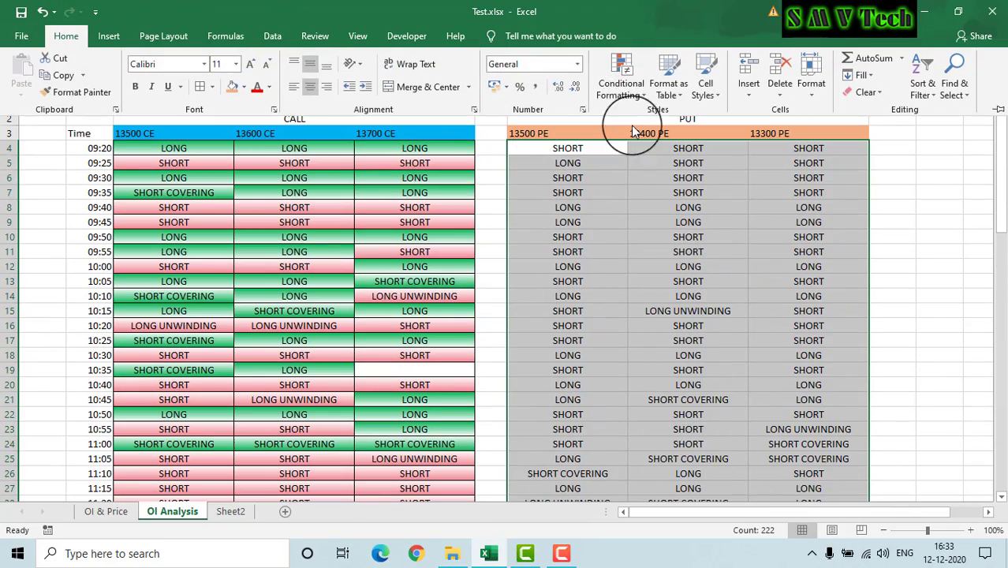
left_click(623, 87)
left_click(638, 313)
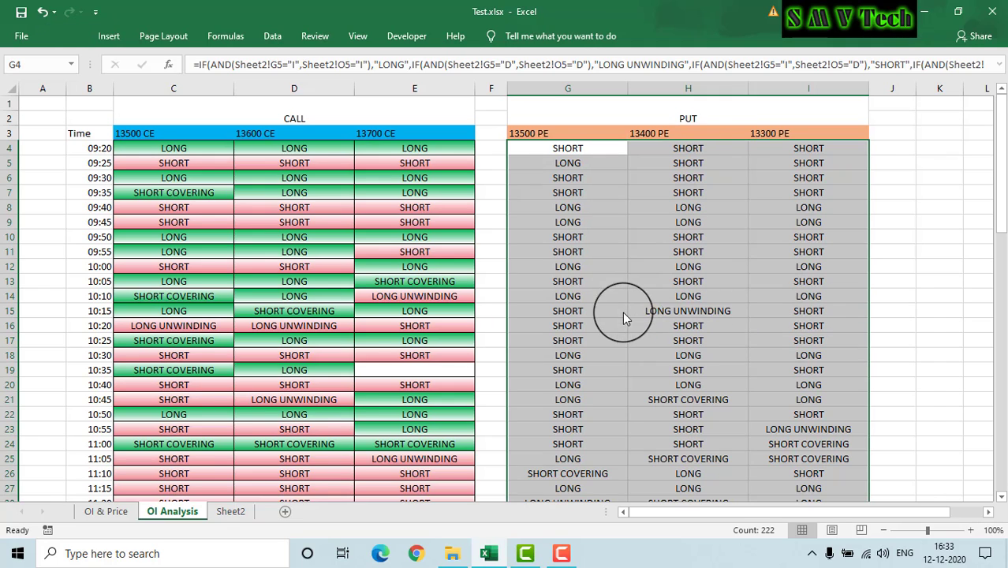
- Add a rule for G4:I77 that fills cells with specific text containing LONG with a horizontal white-to-pink gradient
left_click(324, 344)
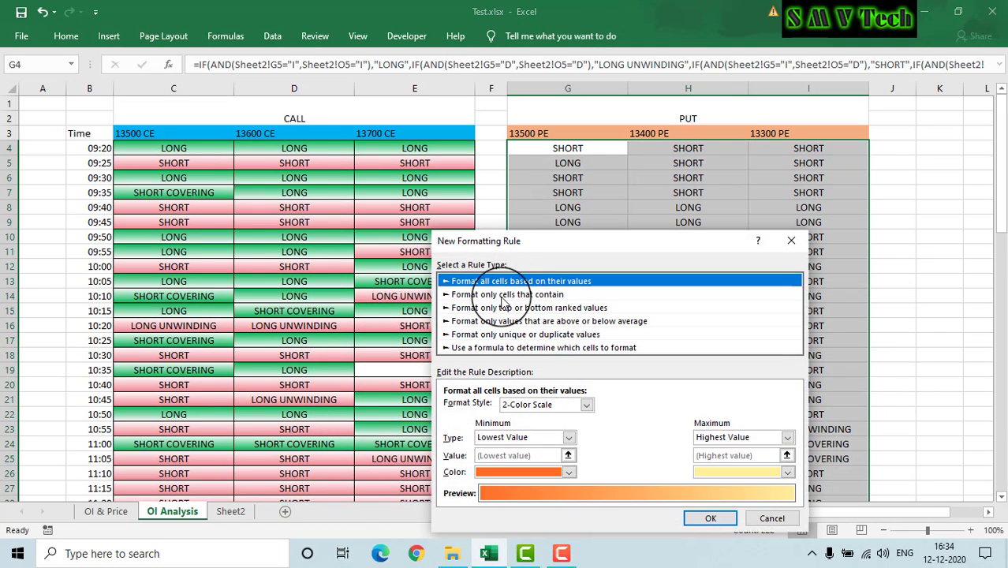
left_click(512, 294)
left_click(515, 408)
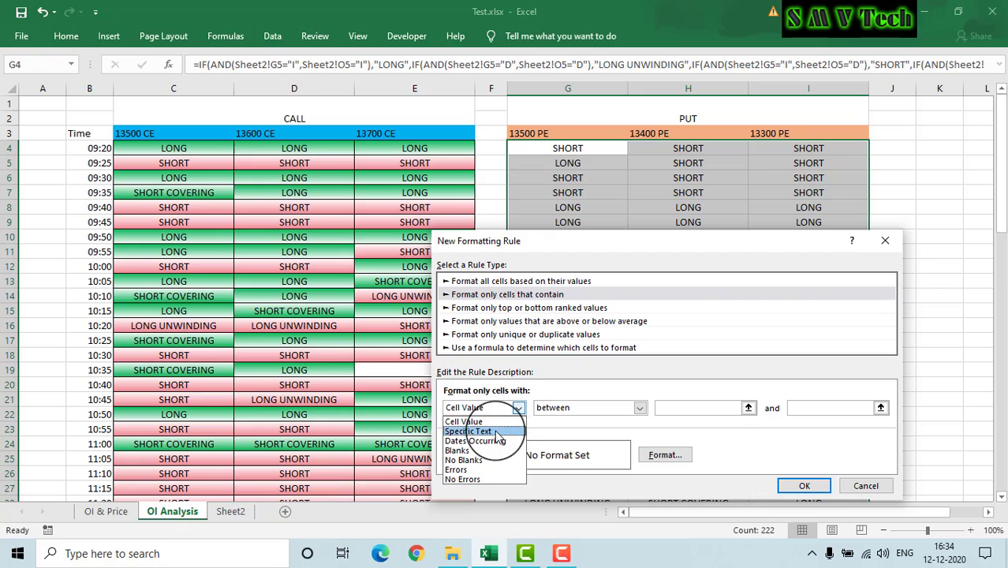
left_click(469, 432)
left_click(645, 408)
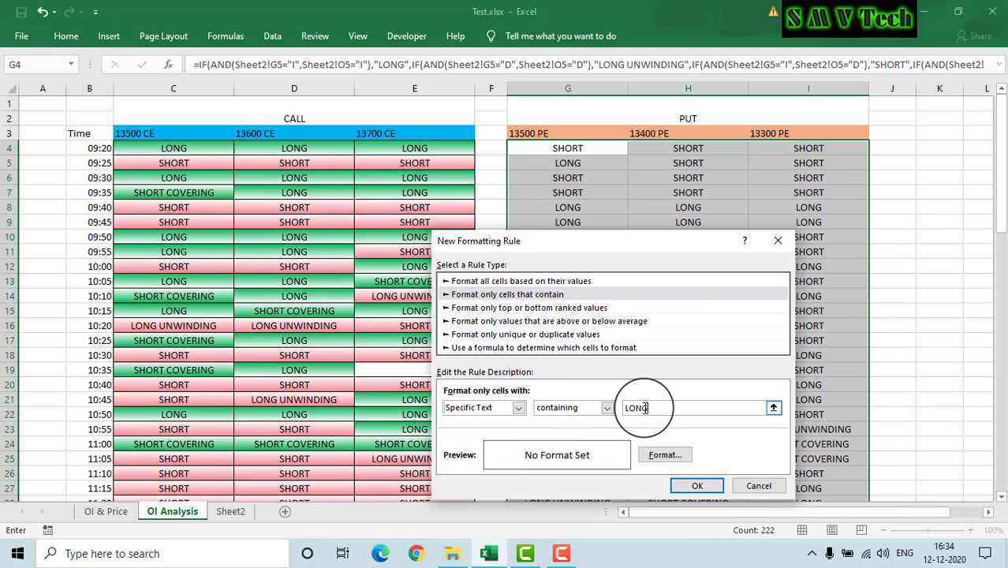
left_click(662, 455)
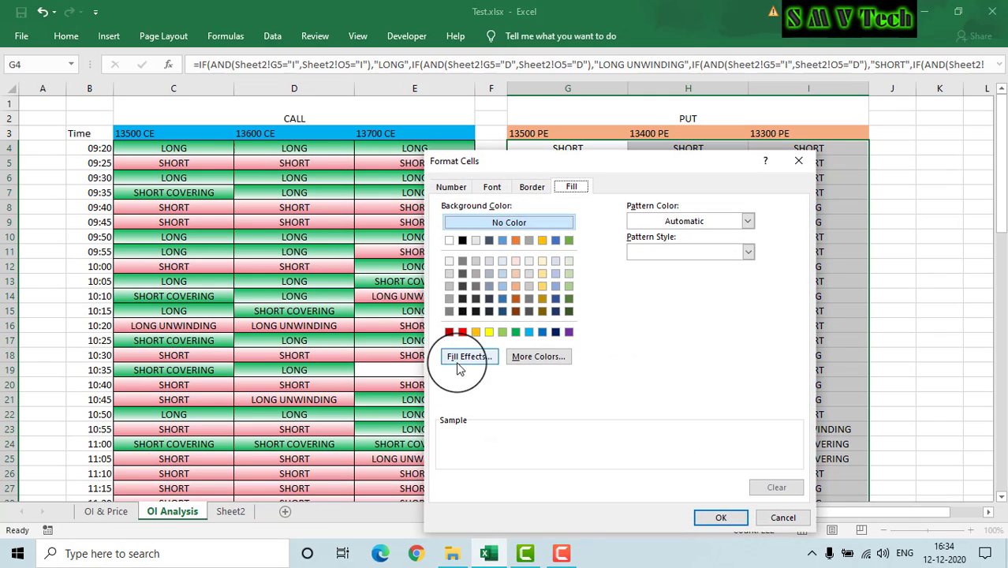
left_click(460, 357)
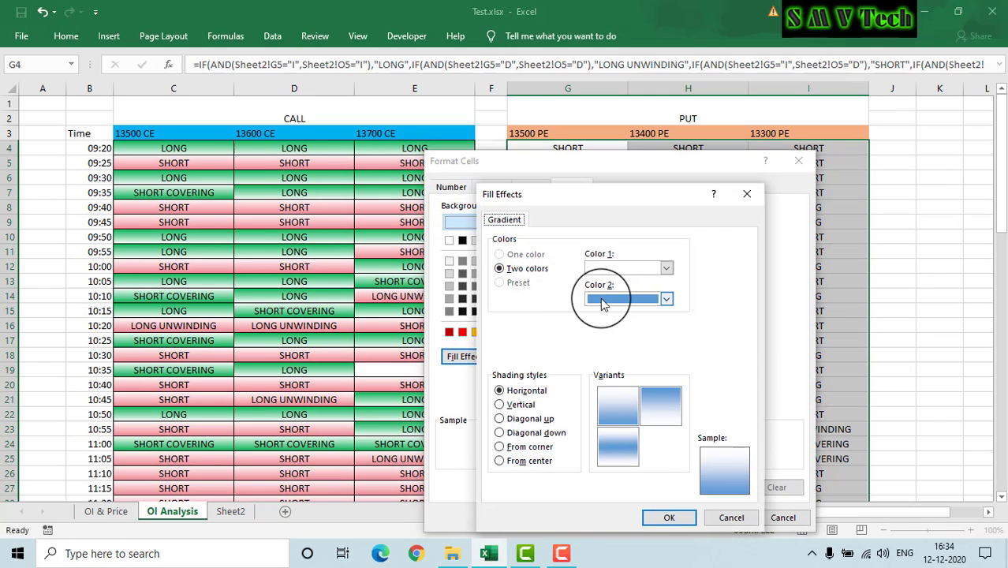
left_click(667, 299)
left_click(592, 442)
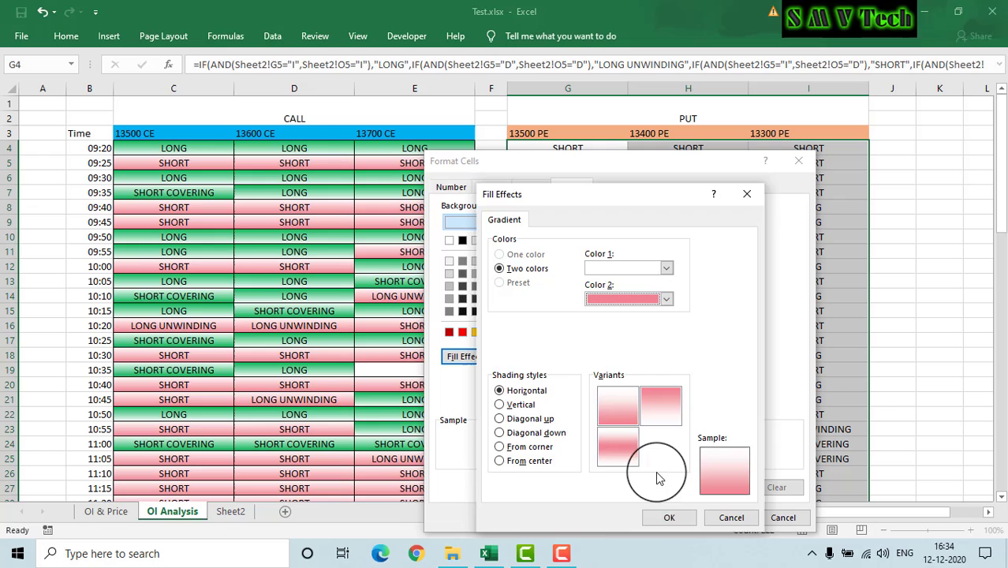
left_click(669, 518)
left_click(724, 517)
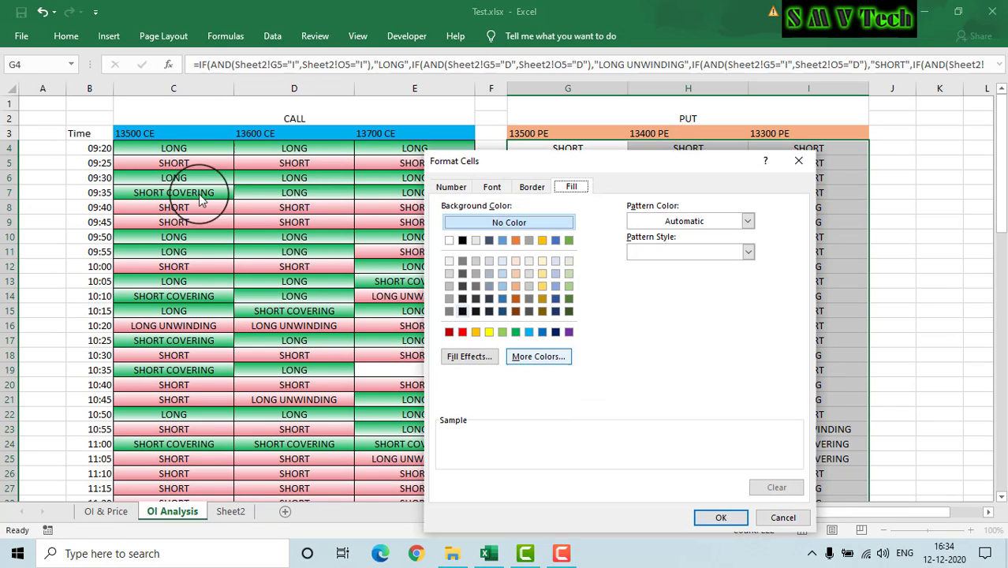
- Give the PUT range's LONG UNWINDING rule a horizontal gradient fill from white to green and save the rule
left_click(466, 356)
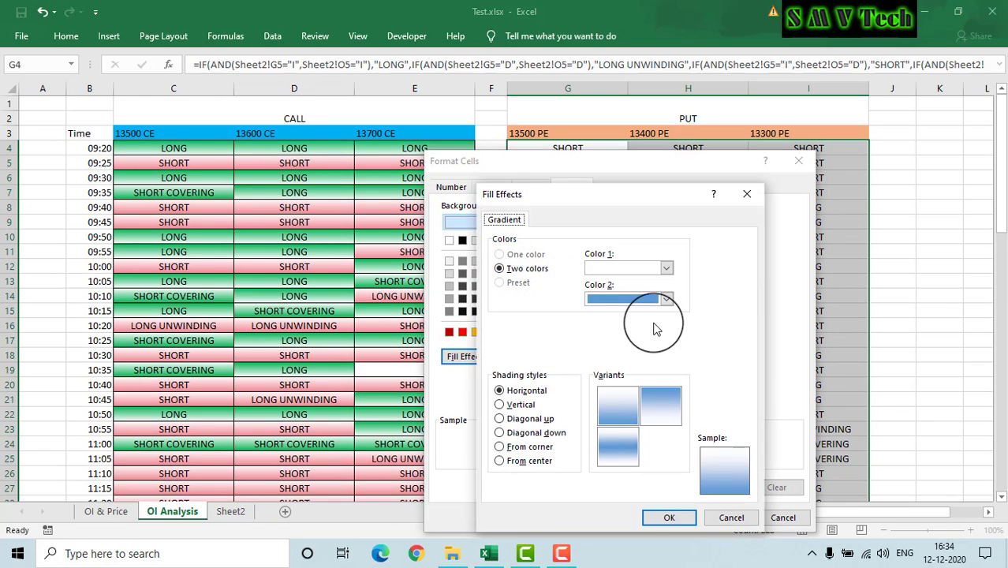
left_click(639, 304)
left_click(652, 413)
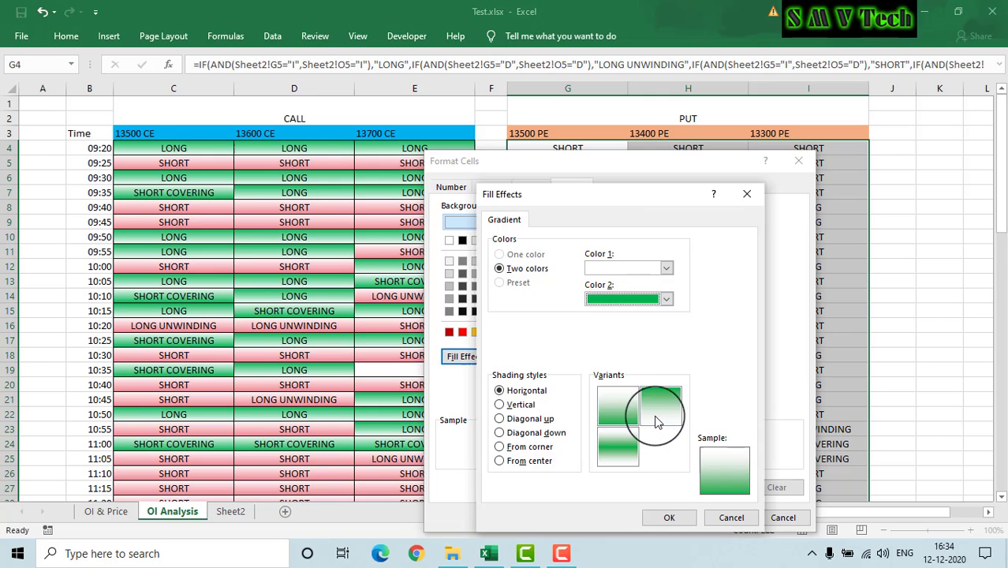
left_click(667, 514)
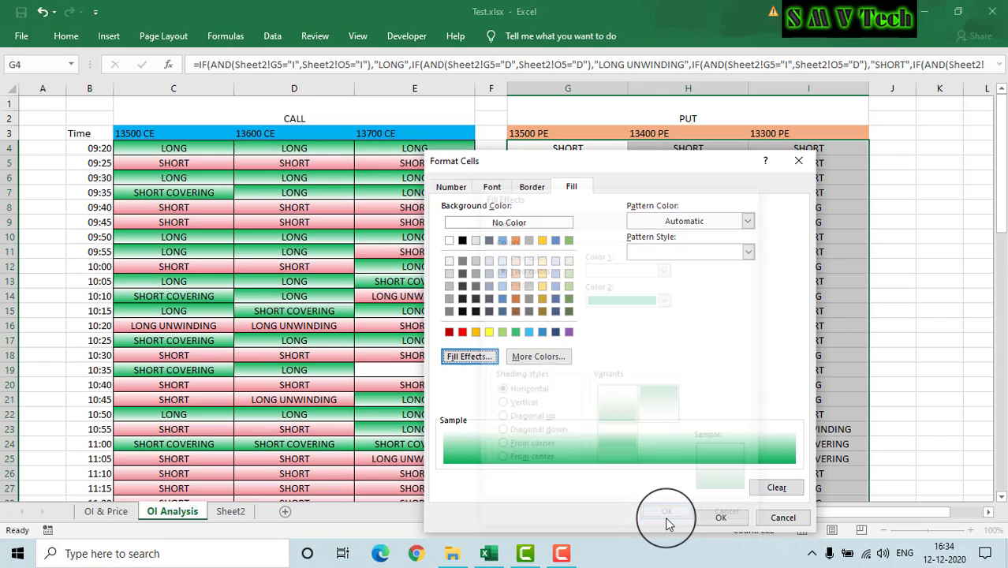
left_click(720, 518)
left_click(697, 486)
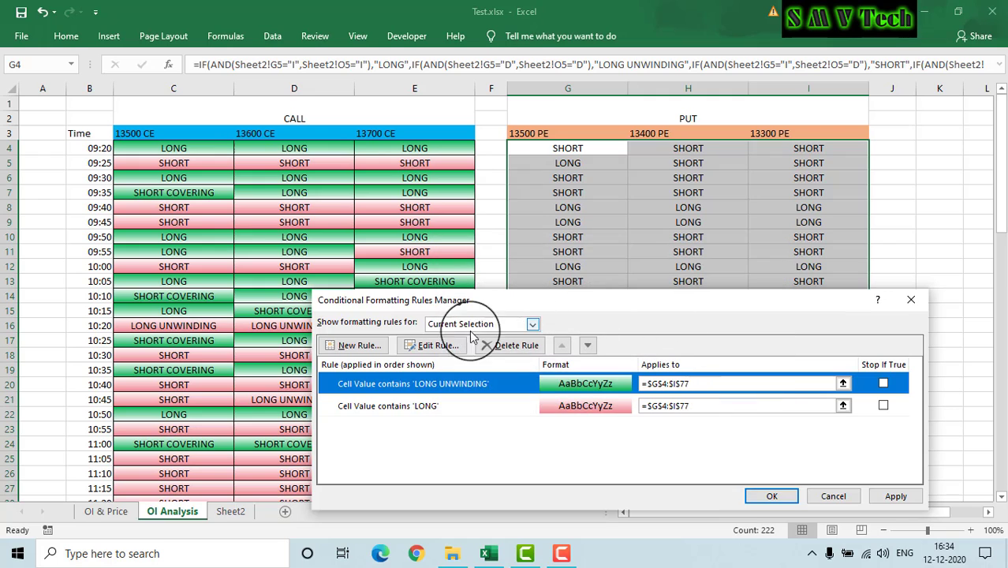
- Add a rule for G4:I77 that fills cells with specific text containing SHORT with a horizontal white-to-green gradient
left_click(355, 346)
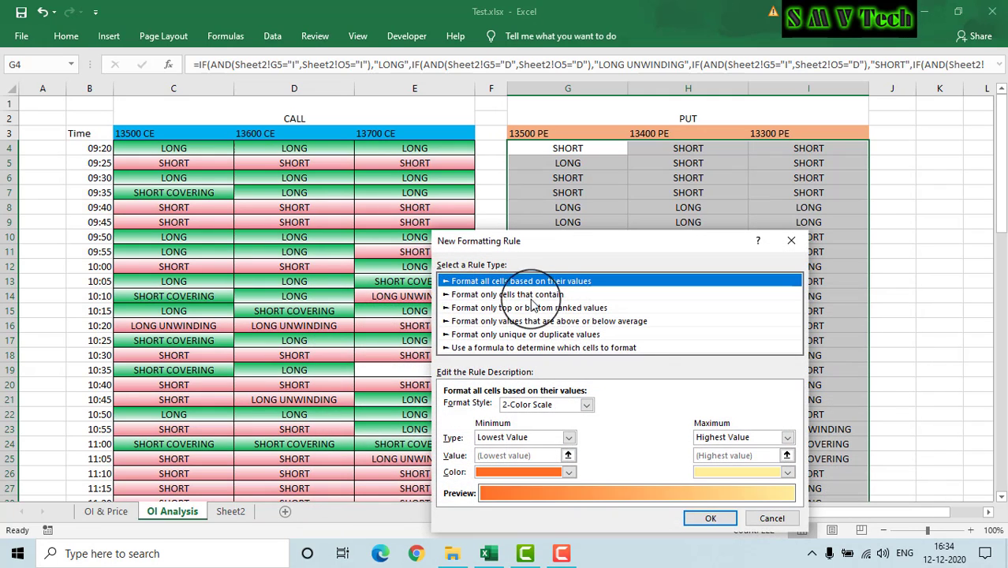
left_click(513, 294)
left_click(466, 409)
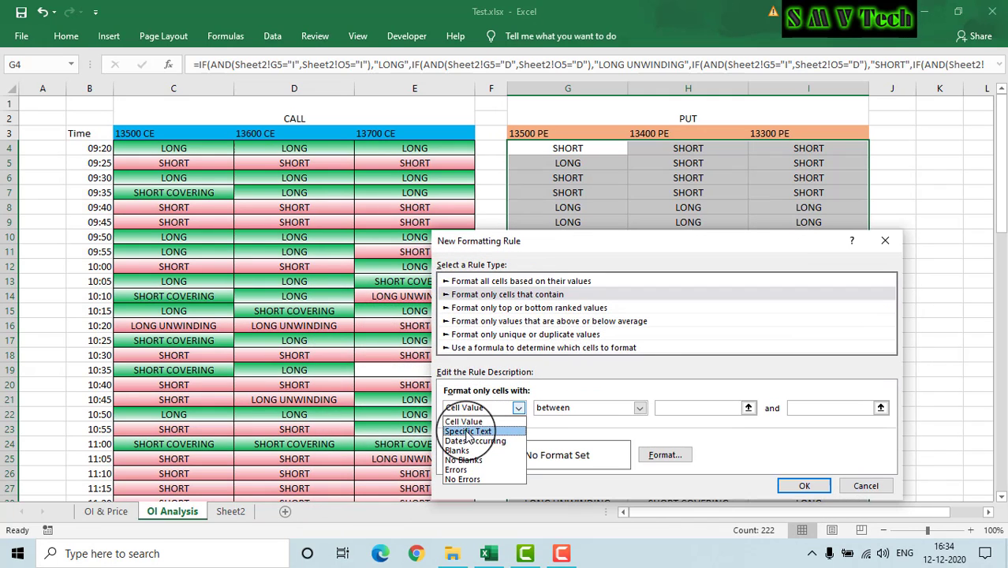
left_click(469, 433)
left_click(679, 405)
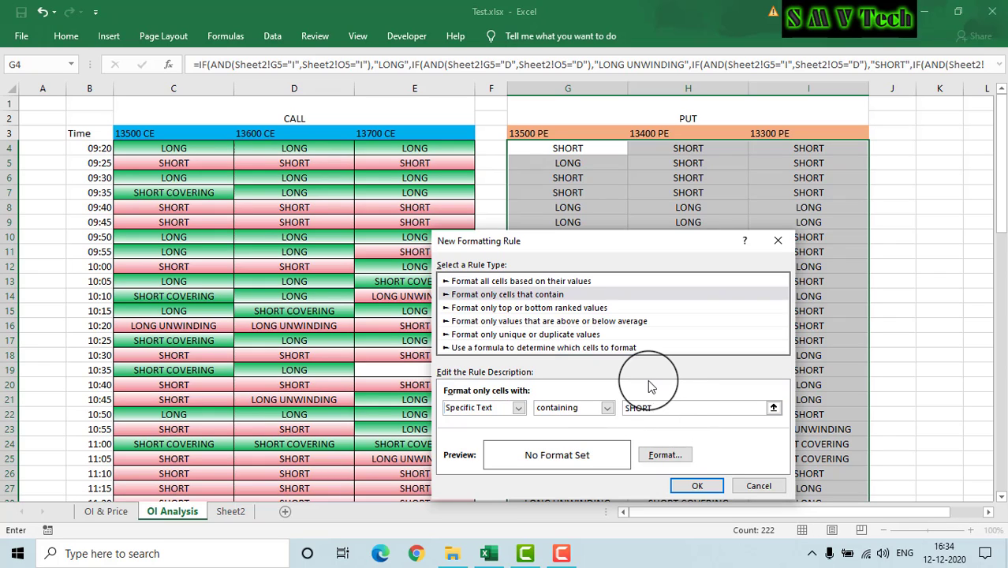
left_click(666, 456)
left_click(467, 357)
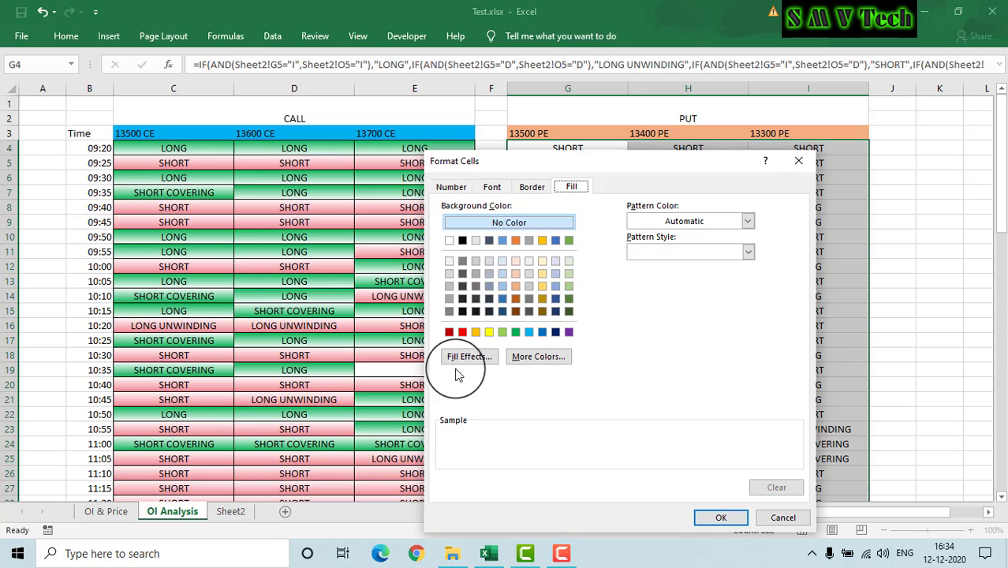
left_click(636, 300)
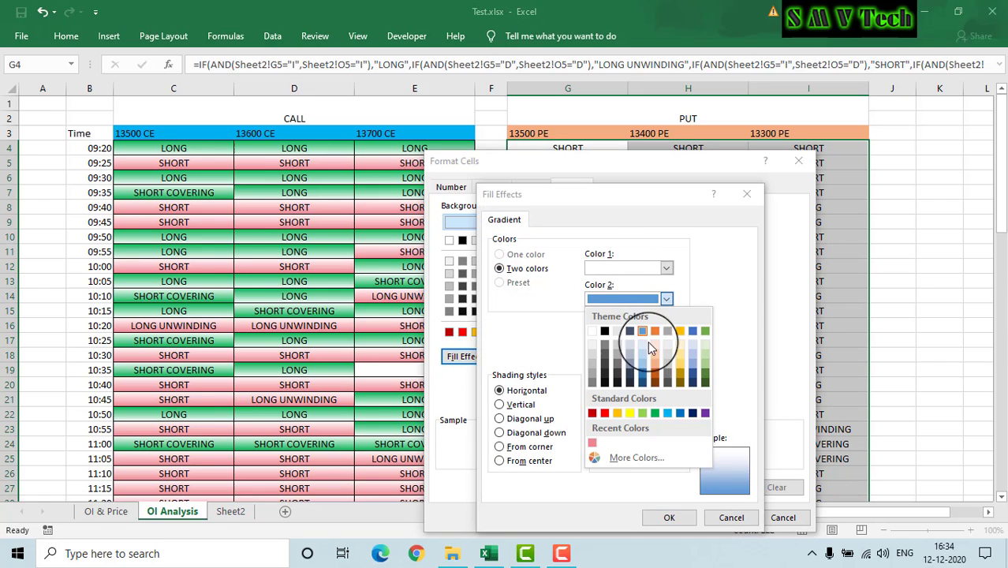
left_click(647, 411)
left_click(669, 517)
left_click(712, 518)
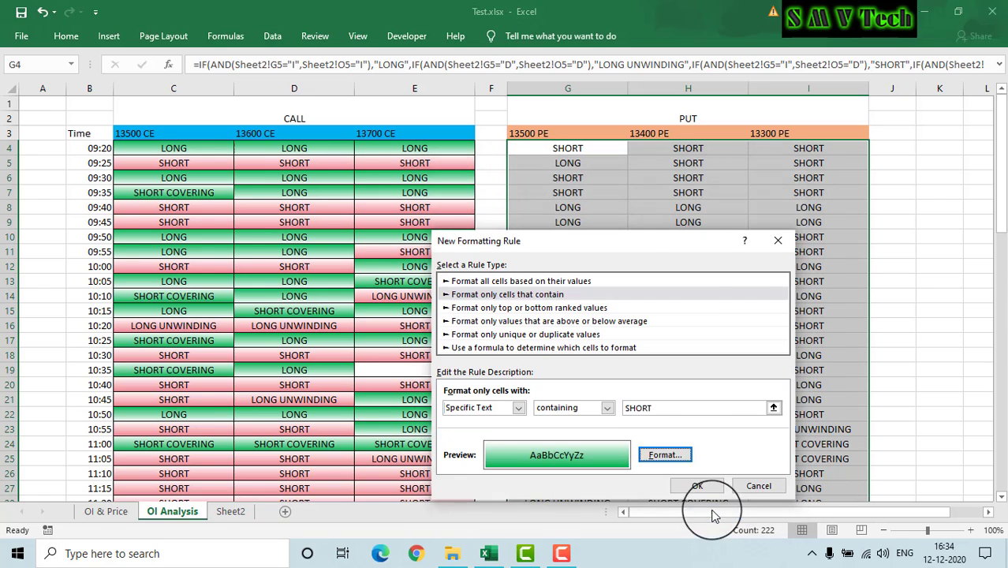
left_click(697, 485)
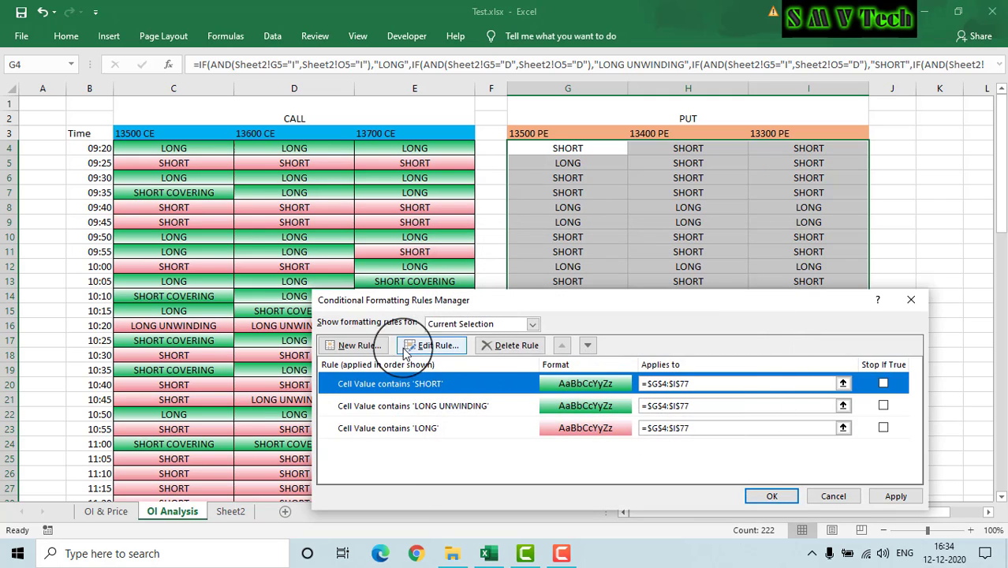
- Add a rule for G4:I77 that fills cells with specific text containing SHORT COVERING with a horizontal white-to-pink gradient
left_click(369, 347)
left_click(522, 297)
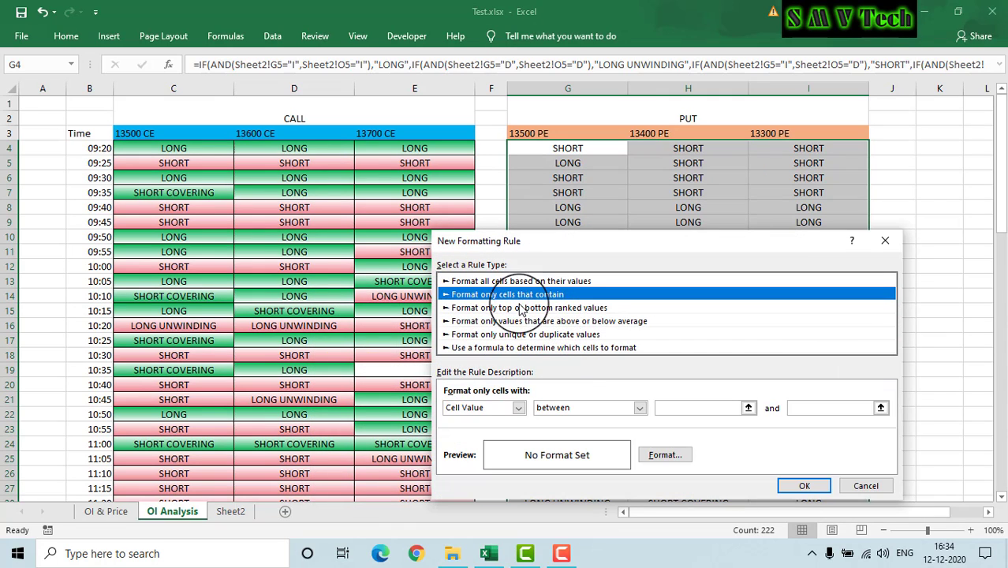
left_click(516, 407)
left_click(465, 430)
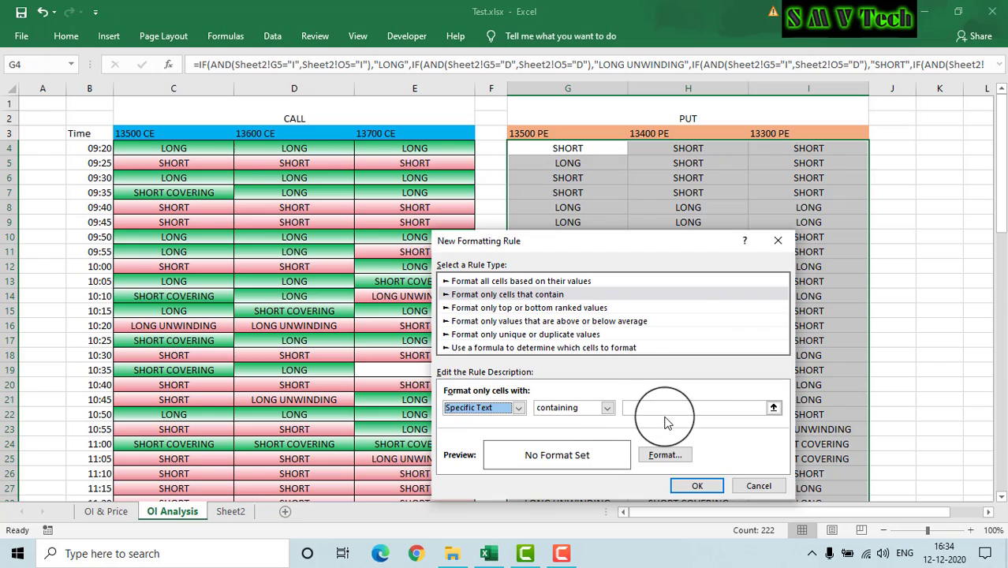
left_click(646, 405)
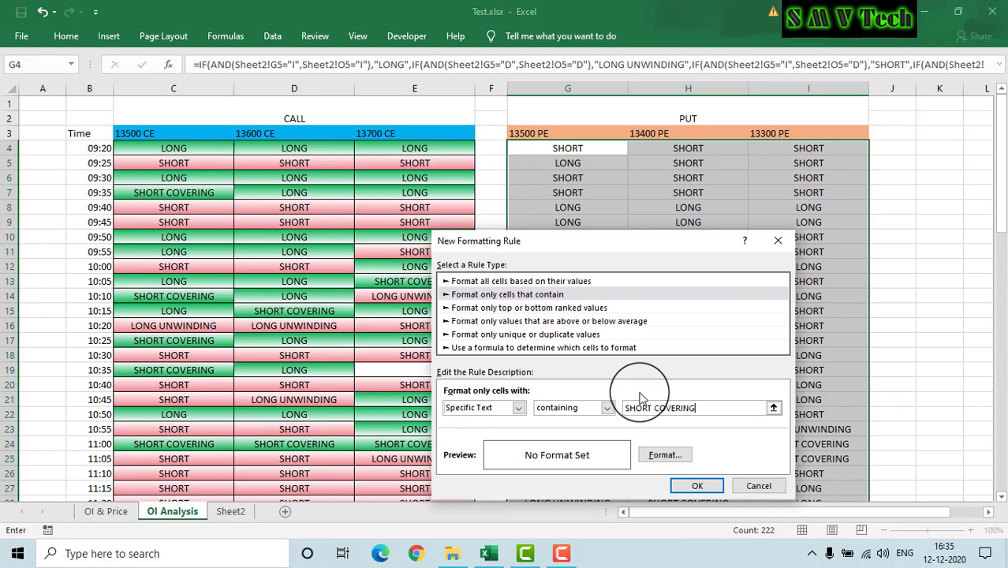
left_click(663, 455)
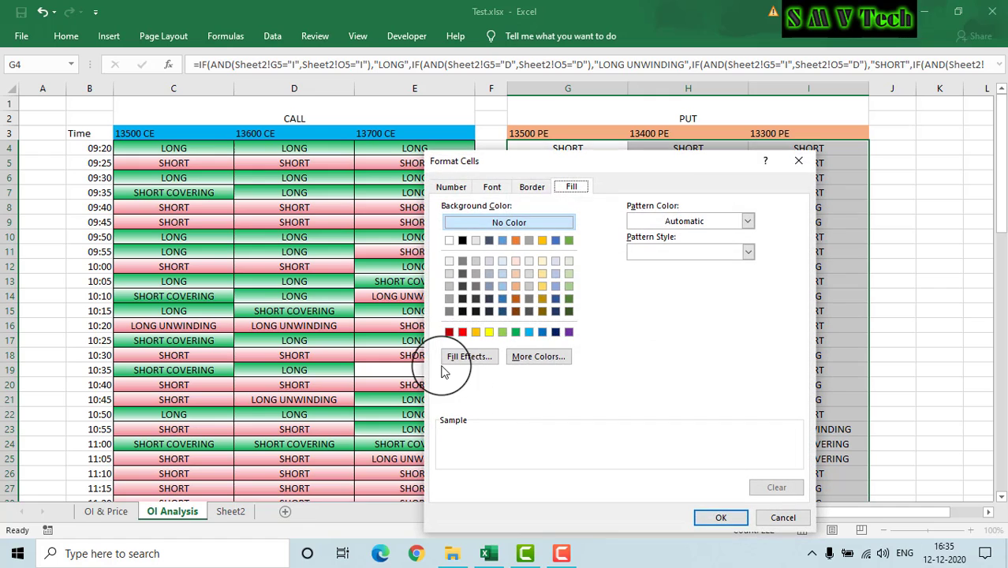
left_click(467, 356)
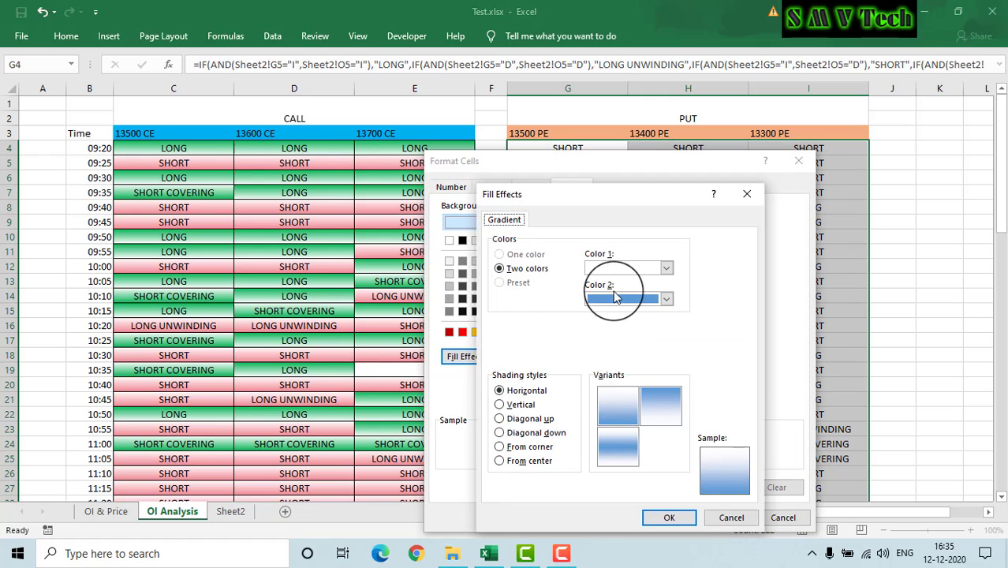
left_click(655, 297)
left_click(592, 443)
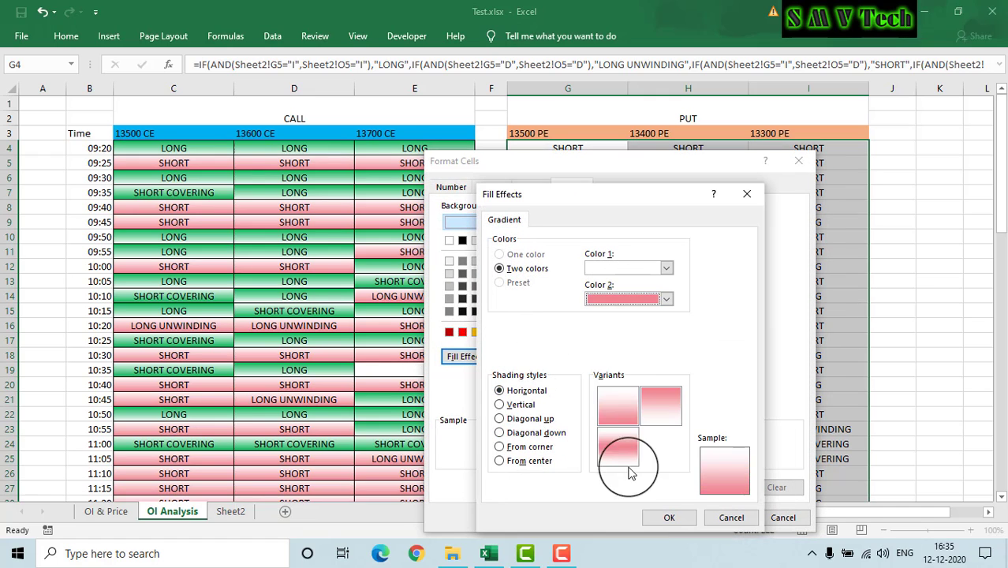
left_click(669, 518)
left_click(721, 518)
left_click(699, 547)
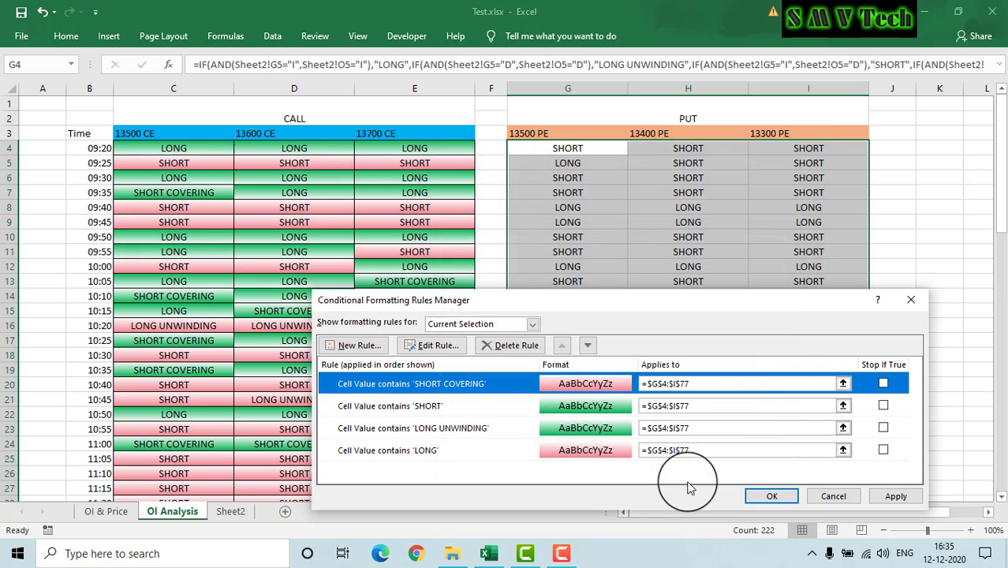
- Apply the four conditional formatting rules to the PUT results in G4:I77 and look over the colored rows
left_click(769, 495)
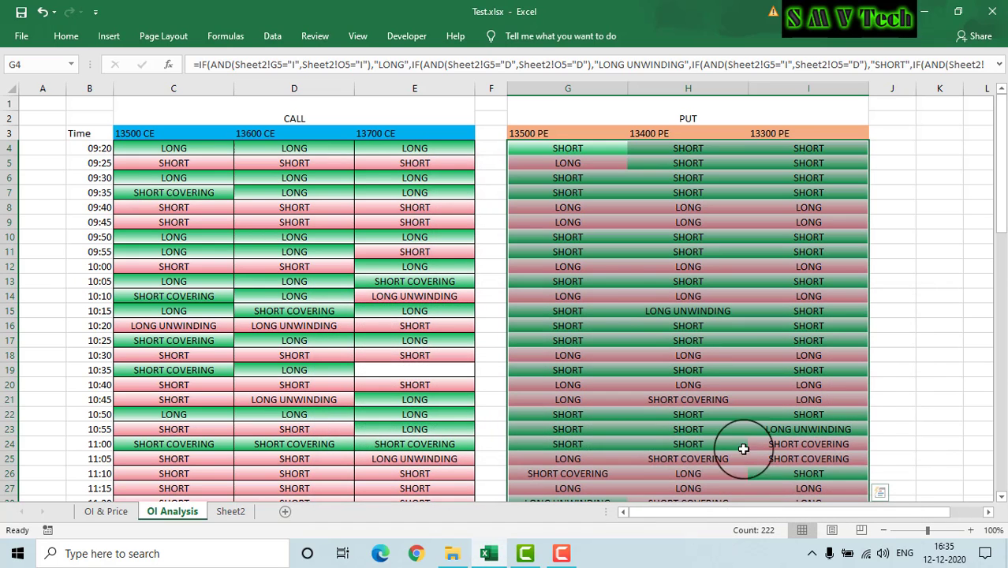
left_click(888, 281)
scroll(564, 266, "down", 20)
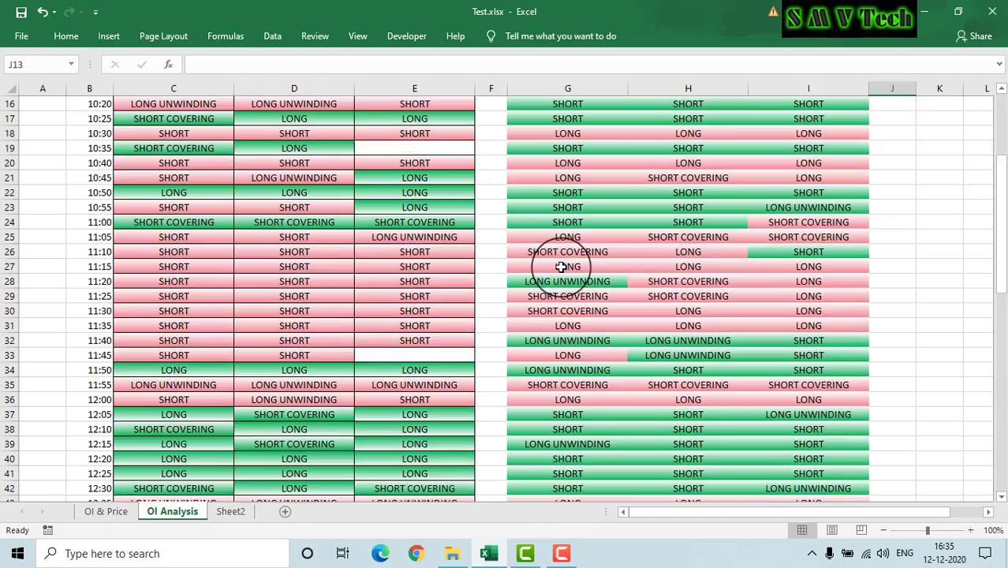
- Examine the color-coded CALL and PUT classifications over the time rows to compare both sides
scroll(559, 266, "up", 20)
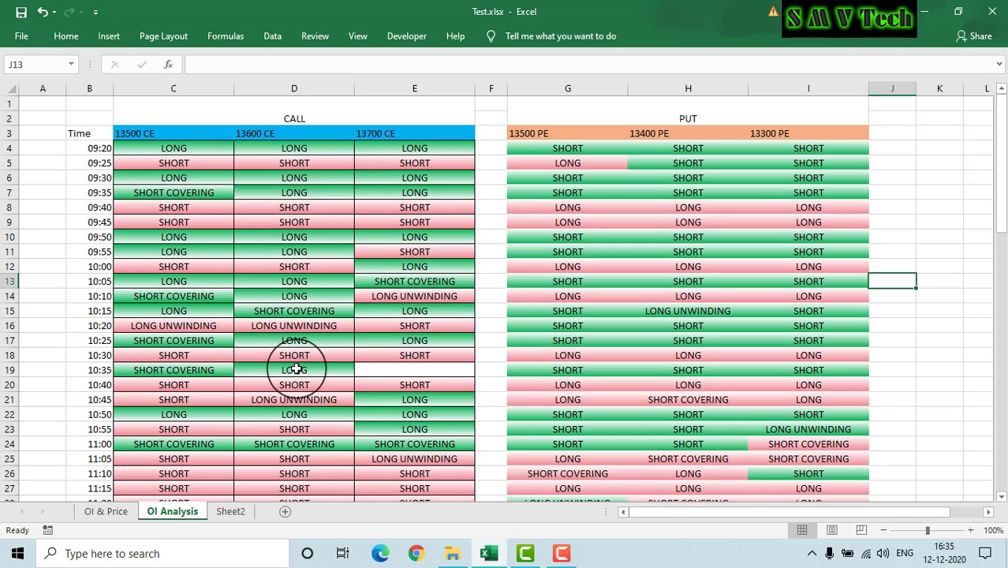
scroll(293, 367, "down", 3)
scroll(293, 376, "up", 3)
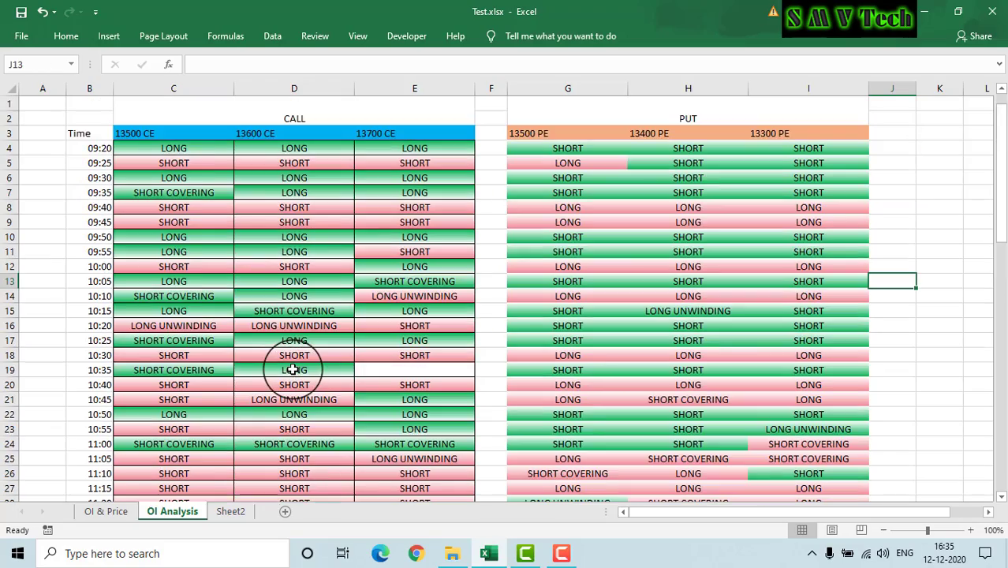
scroll(294, 372, "down", 5)
scroll(293, 368, "down", 2)
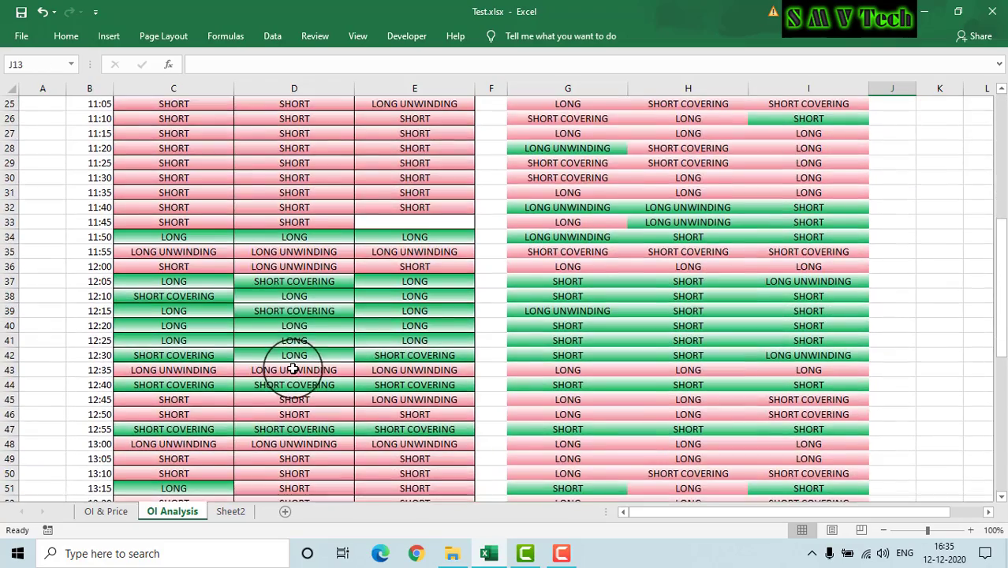
scroll(297, 300, "up", 4)
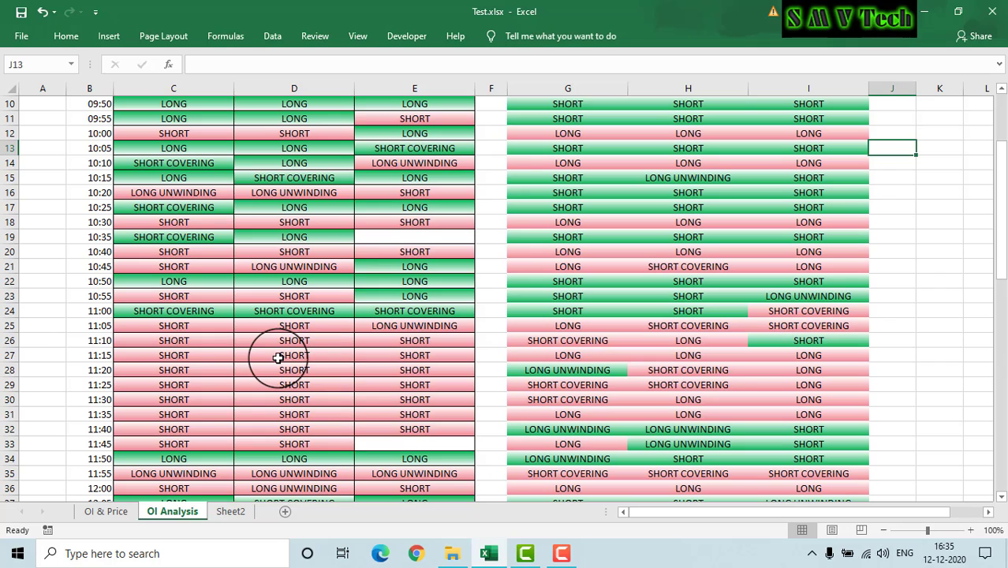
scroll(278, 357, "up", 3)
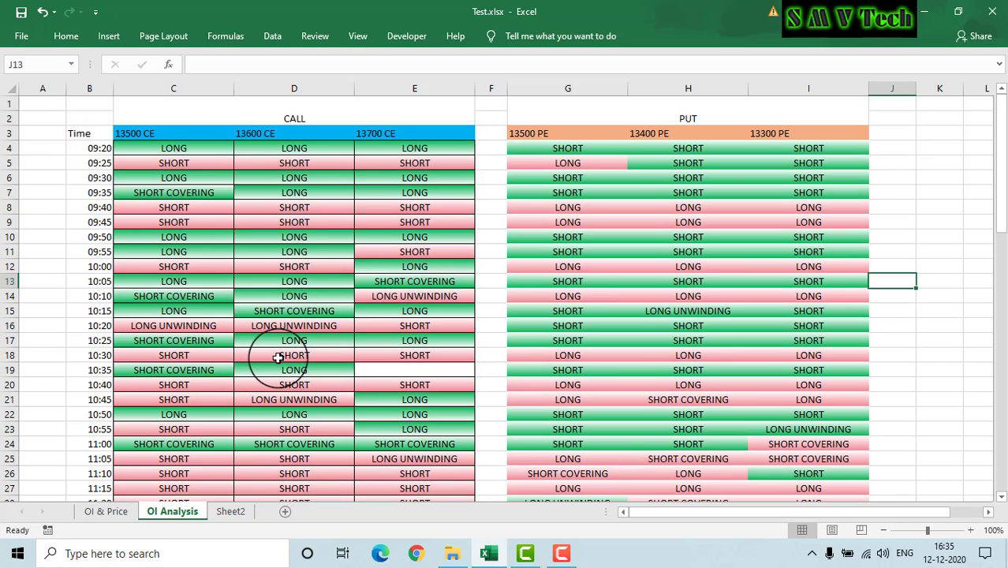
scroll(278, 357, "down", 2)
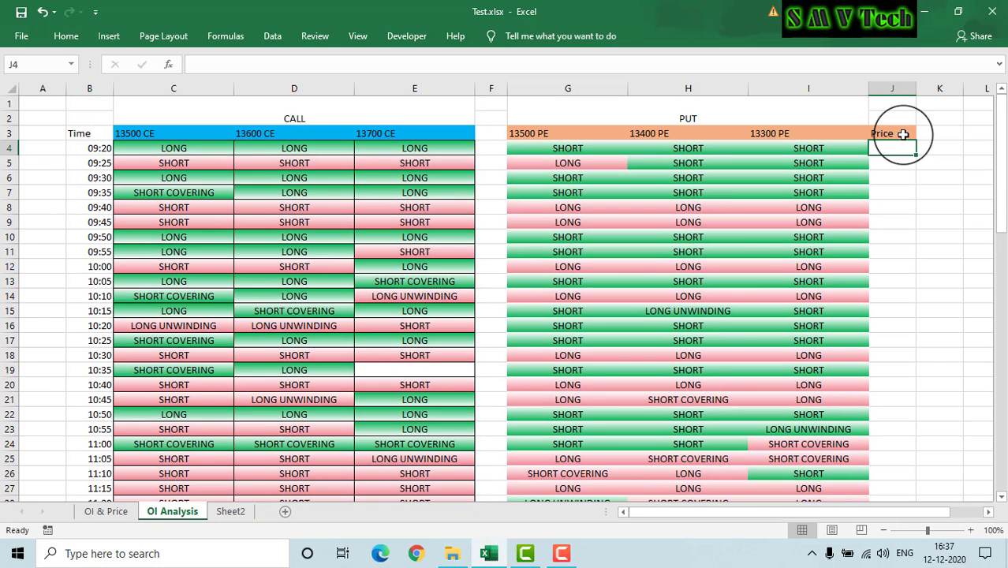
- Copy the prices in S4:S77 of the OI & Price sheet into the OI Analysis sheet's Price column, starting at J4
left_click(887, 148)
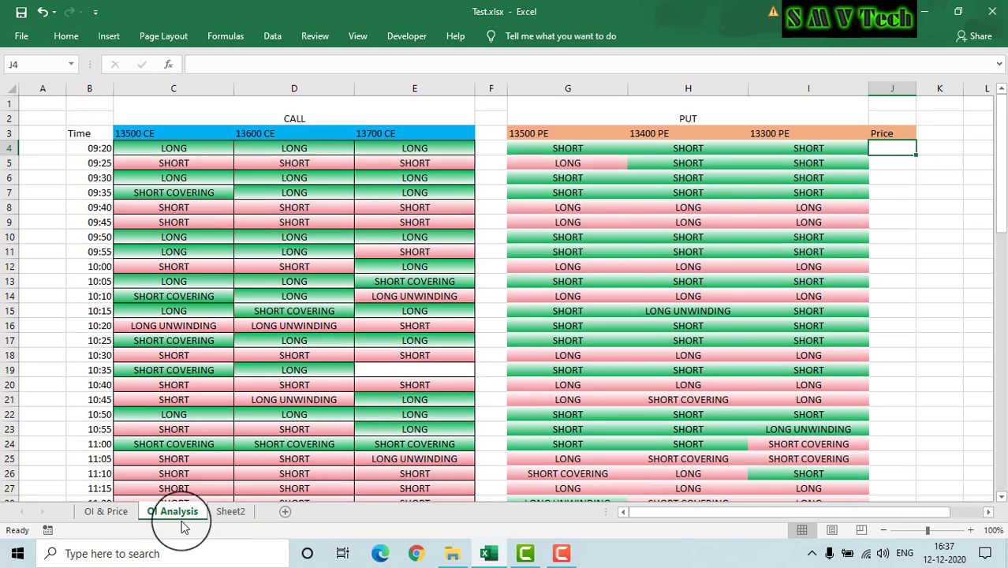
left_click(227, 513)
left_click(111, 512)
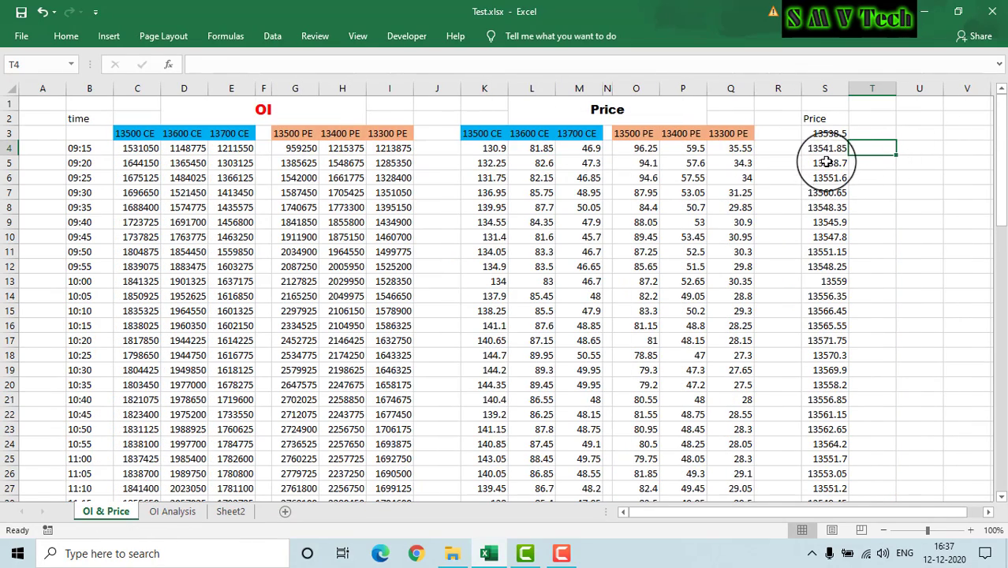
left_click_drag(825, 148, 831, 473)
key("ctrl+c")
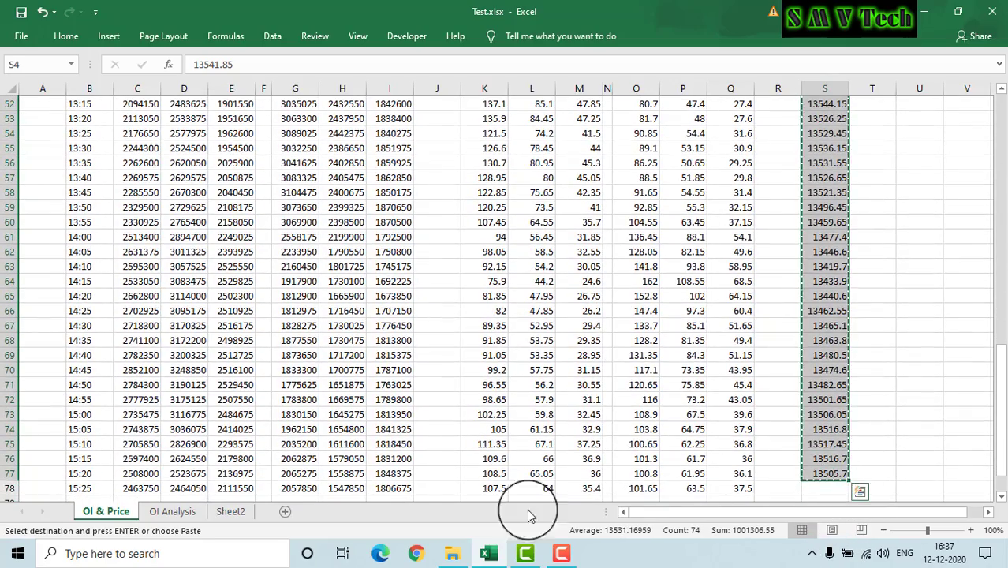
left_click(172, 511)
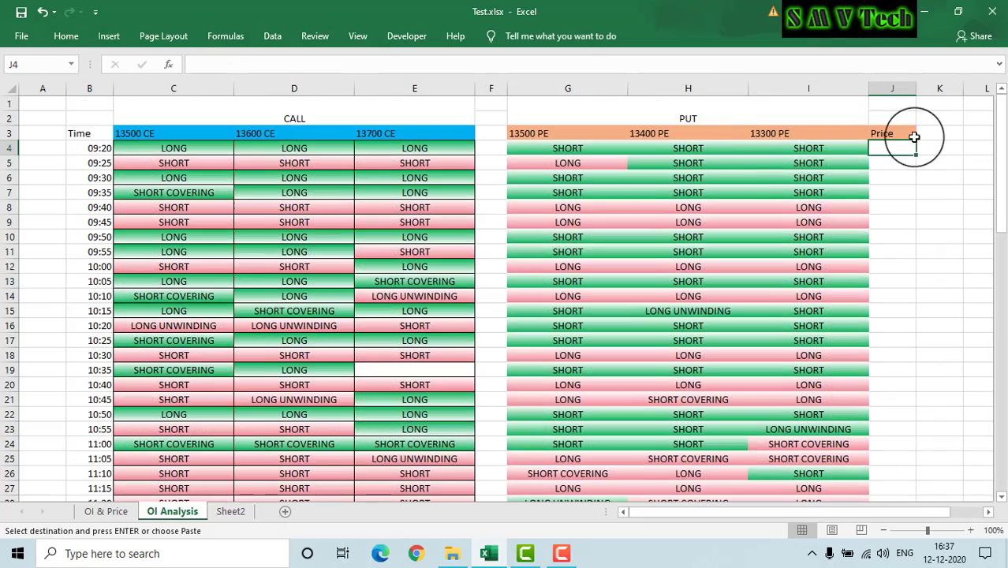
right_click(895, 149)
left_click(798, 209)
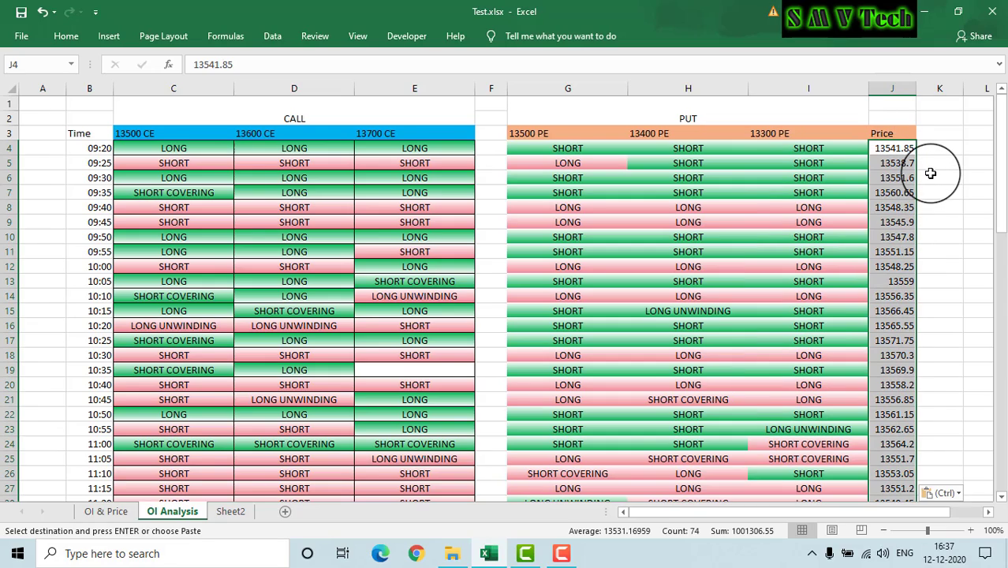
- Check the pasted Price values in J4:J77 and center them horizontally in their cells
scroll(956, 171, "down", 7)
scroll(954, 170, "up", 5)
scroll(737, 190, "up", 2)
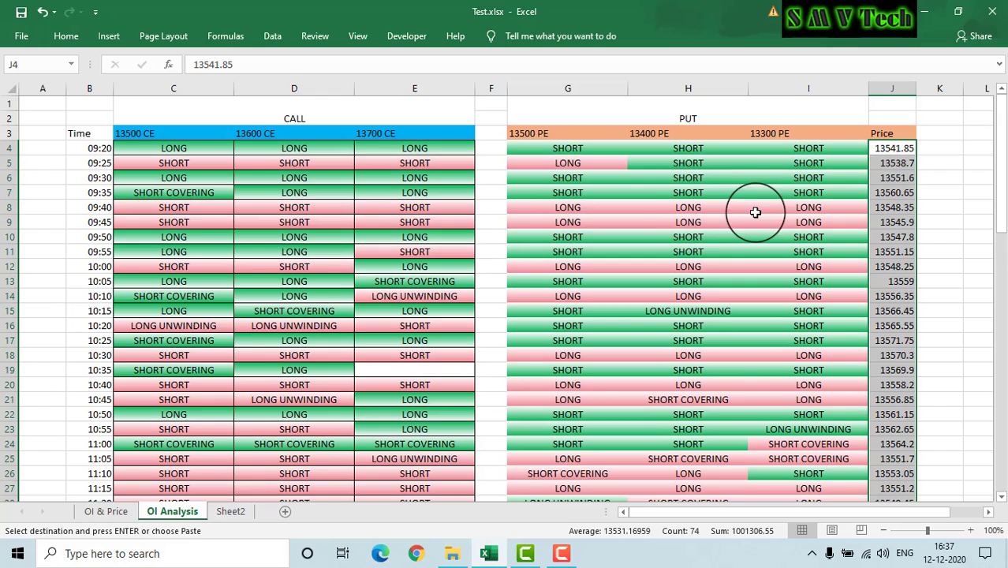
left_click(66, 35)
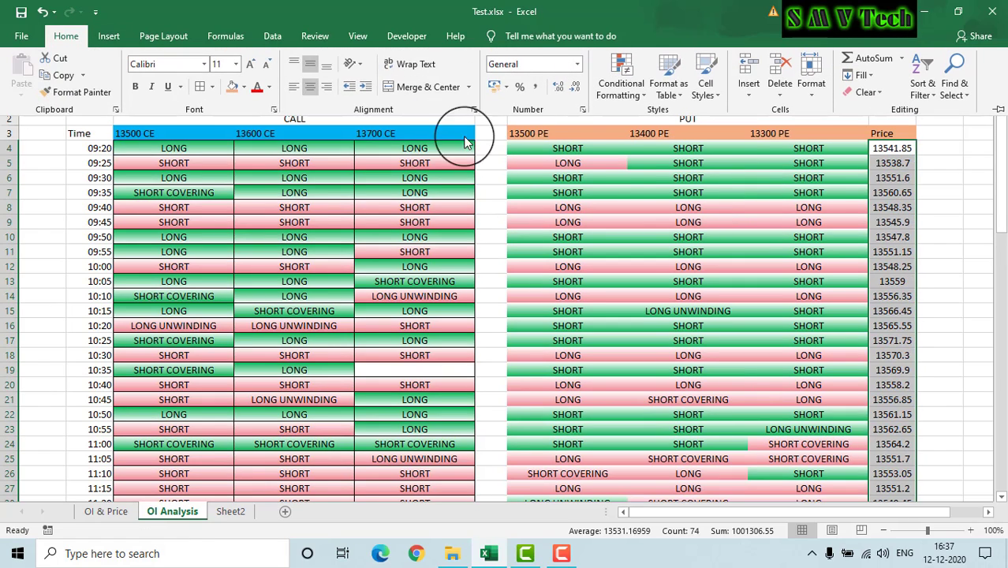
left_click(485, 122)
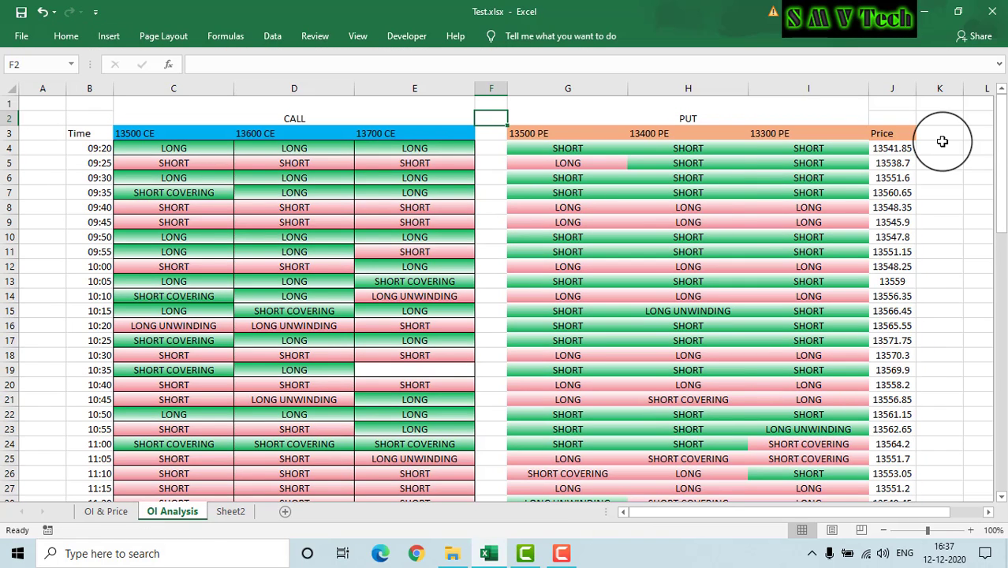